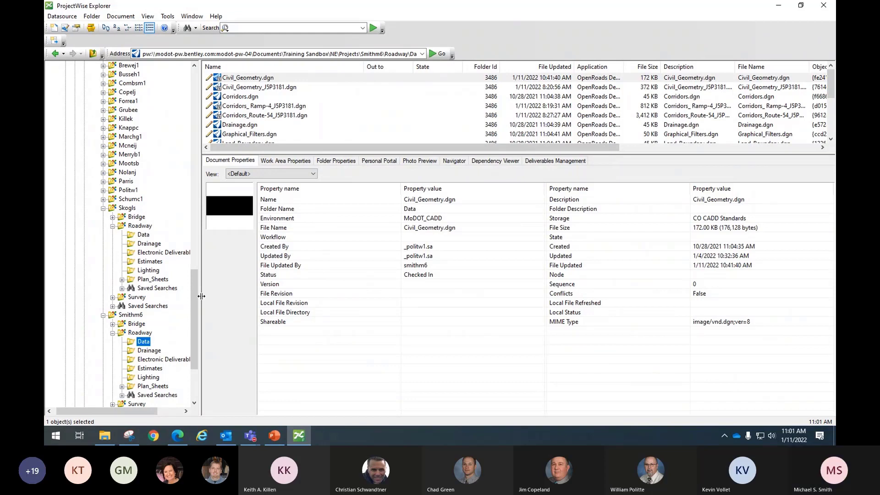
# - Open Civil_Geometry.dgn from the training project's Roadway Data folder in OpenRoads Designer
pyautogui.moveTo(196, 286); pyautogui.dragTo(196, 308)
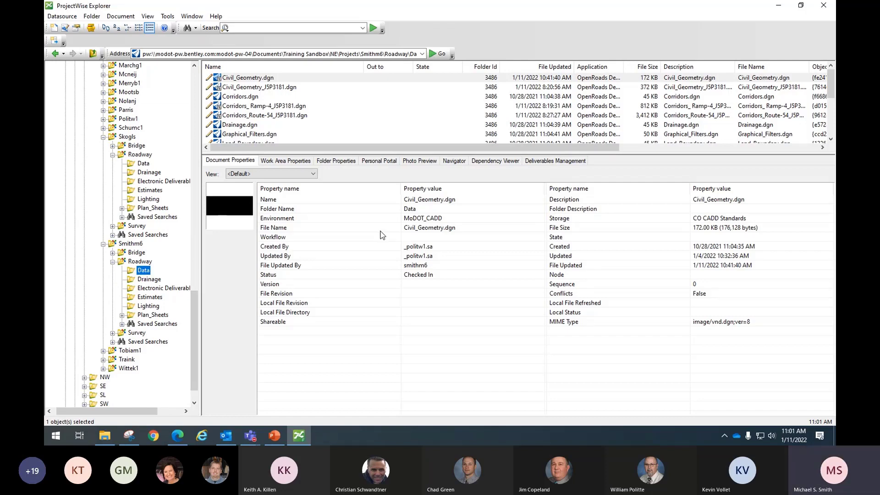
pyautogui.click(259, 80)
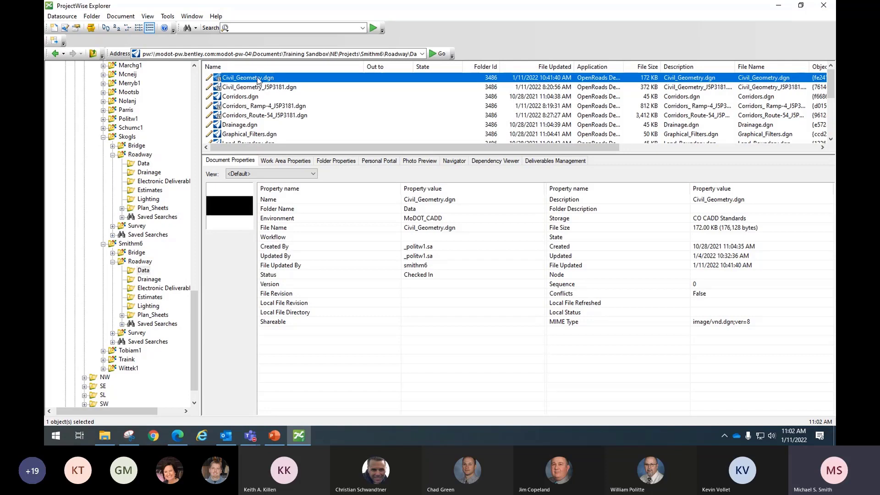
pyautogui.doubleClick(257, 78)
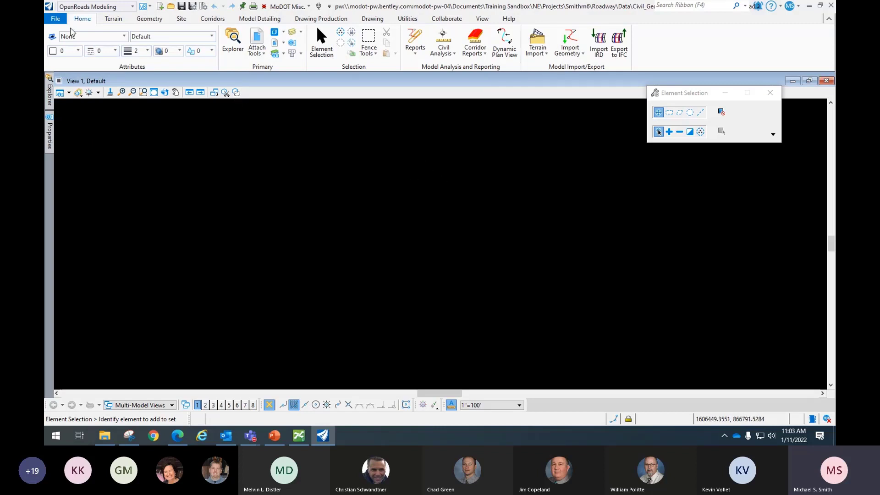
# - Start creating a new document with the No Wizard option
pyautogui.click(55, 19)
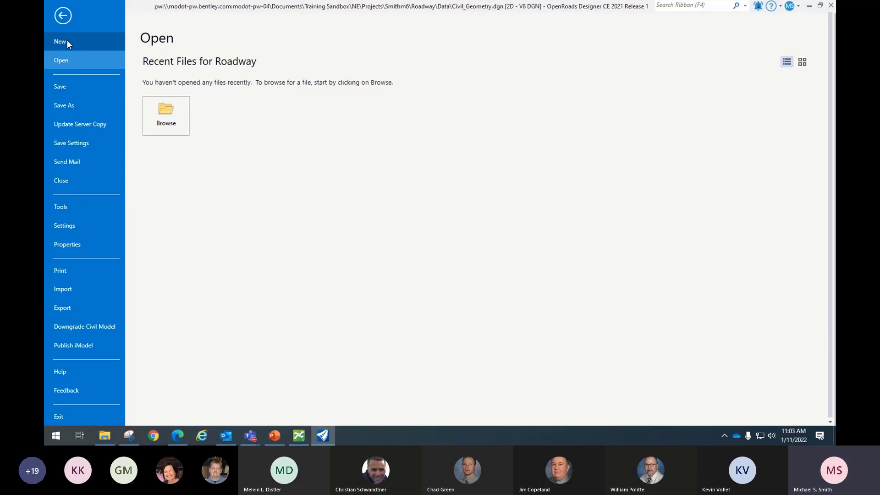
pyautogui.click(67, 40)
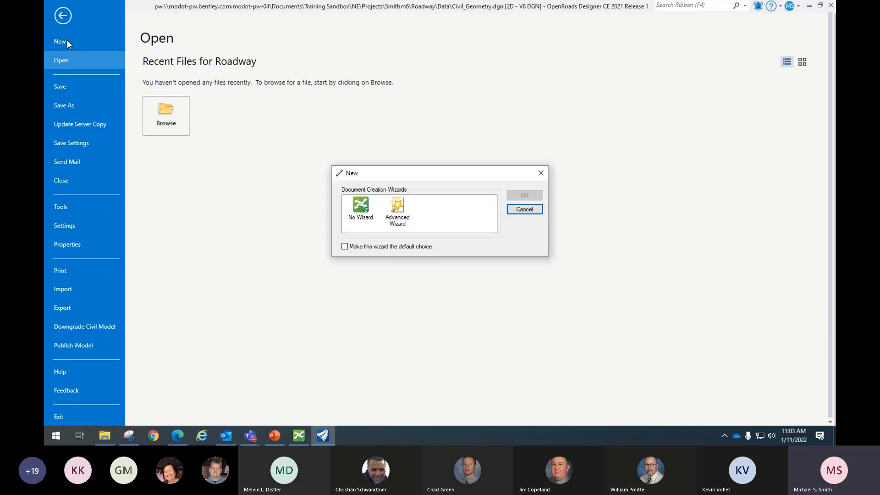
pyautogui.click(359, 208)
pyautogui.click(522, 196)
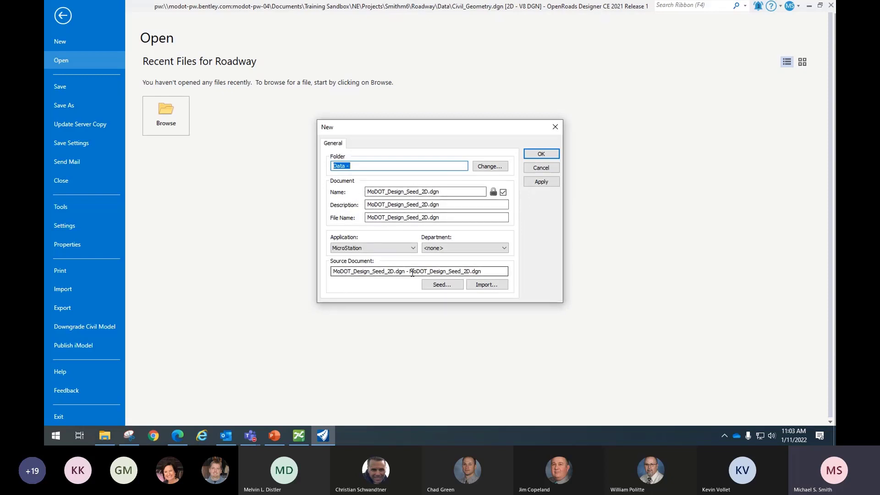
# - Choose MoDOT_Design_Seed_2D.dgn from the standards Seed folder as the new document's seed, accepting it as read-only
pyautogui.click(442, 285)
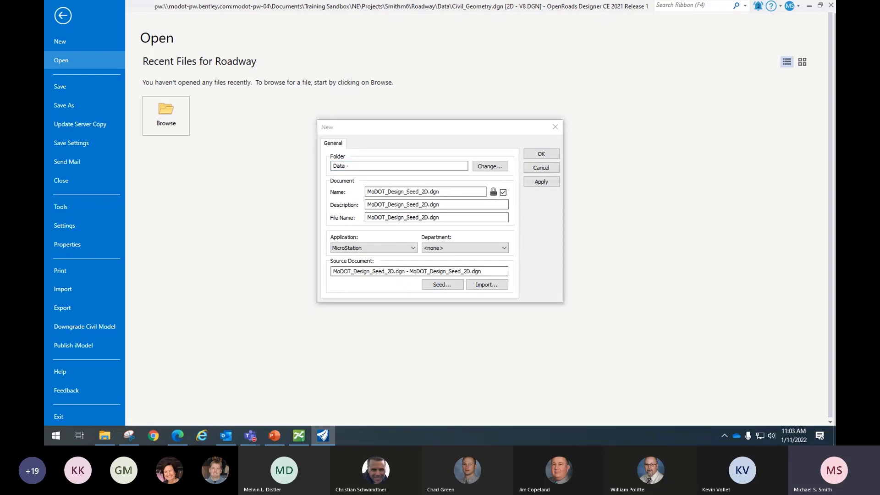
pyautogui.click(572, 110)
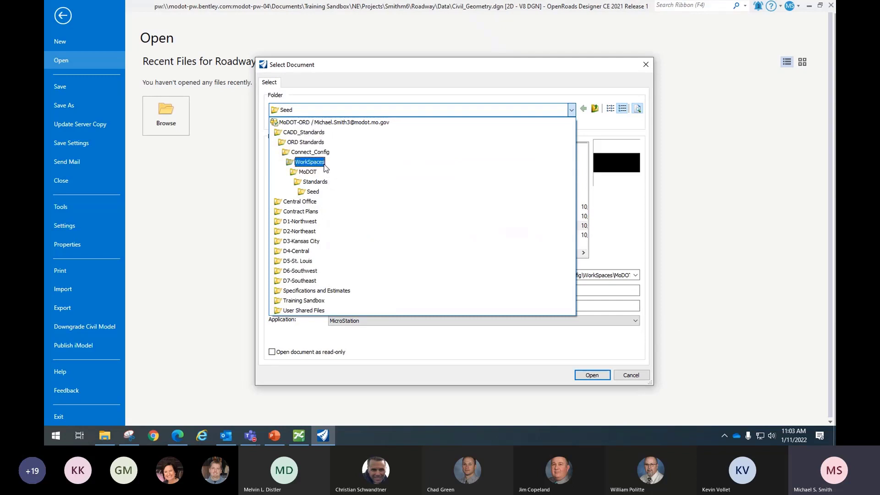
pyautogui.click(327, 191)
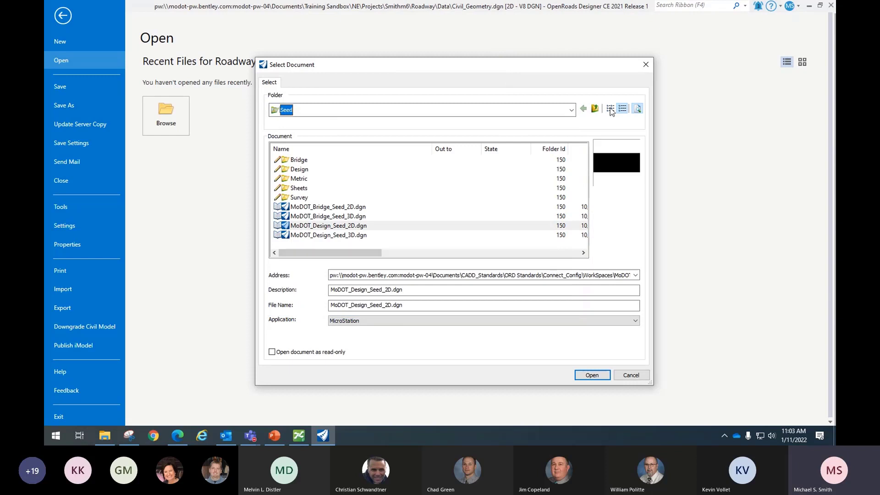
pyautogui.click(329, 227)
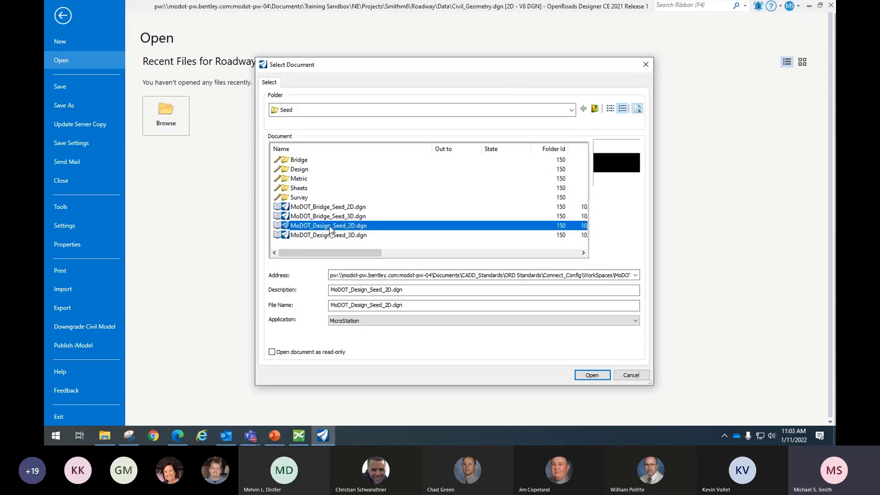
pyautogui.click(592, 376)
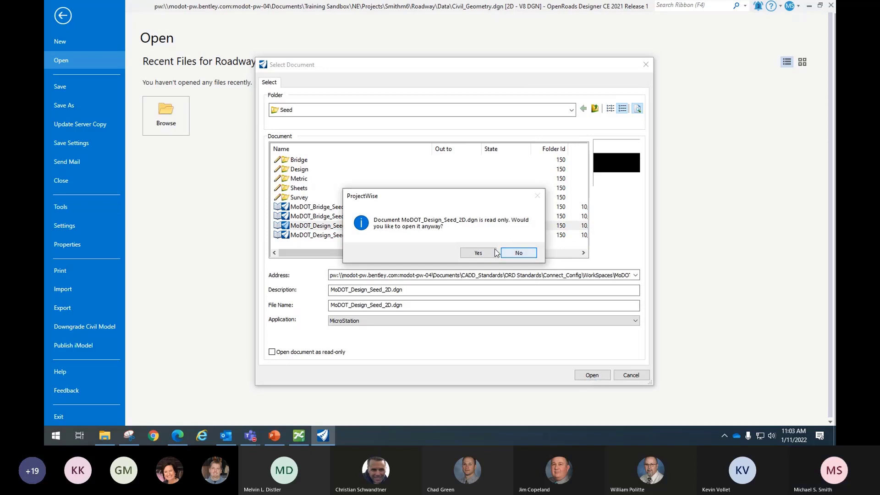
pyautogui.click(478, 254)
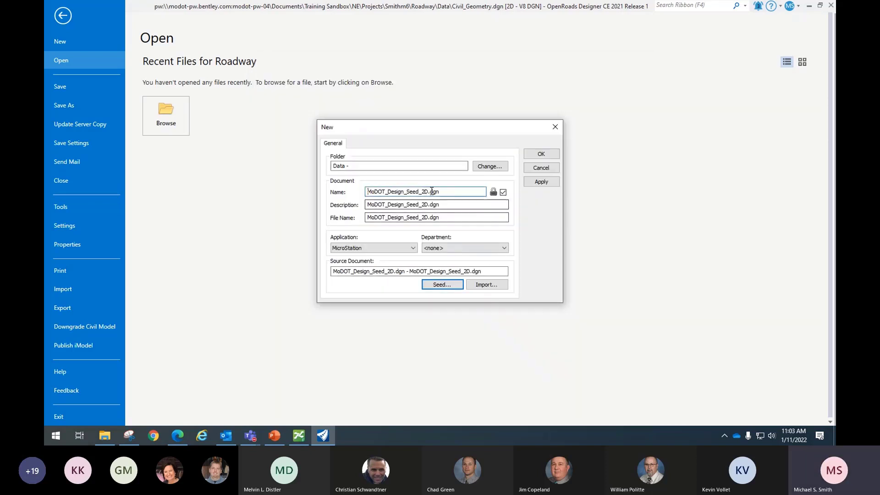
# - Name the new document NE3181_Civil_Geometry.dgn, create it and check in Civil_Geometry.dgn
pyautogui.moveTo(428, 192); pyautogui.dragTo(362, 193)
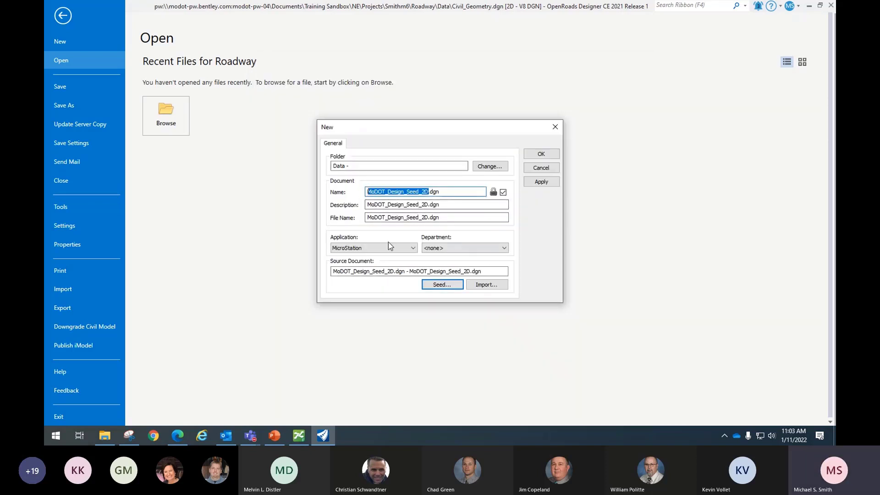
pyautogui.write('NE')
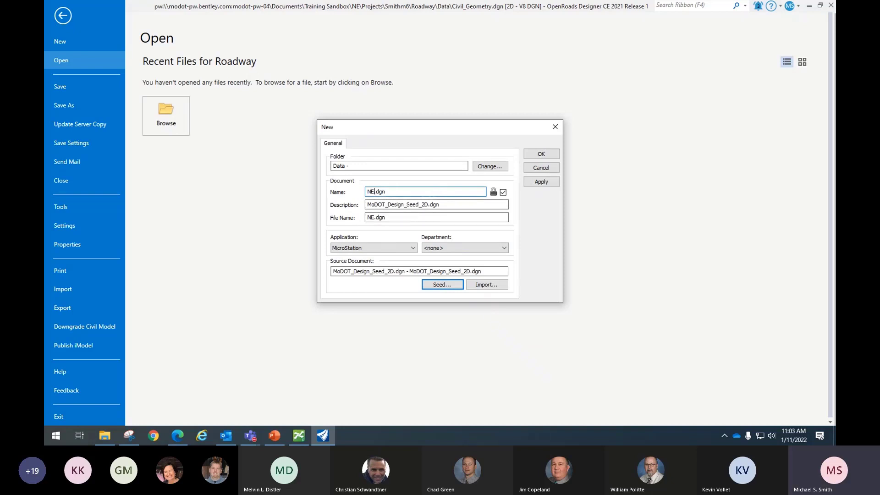
pyautogui.write('31')
pyautogui.write('81')
pyautogui.write('_Civi')
pyautogui.write('l_Geomet')
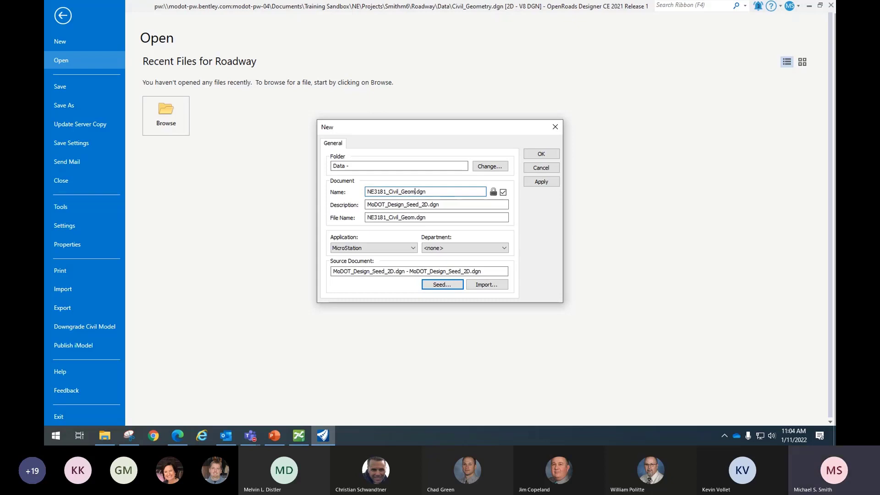
pyautogui.write('ry')
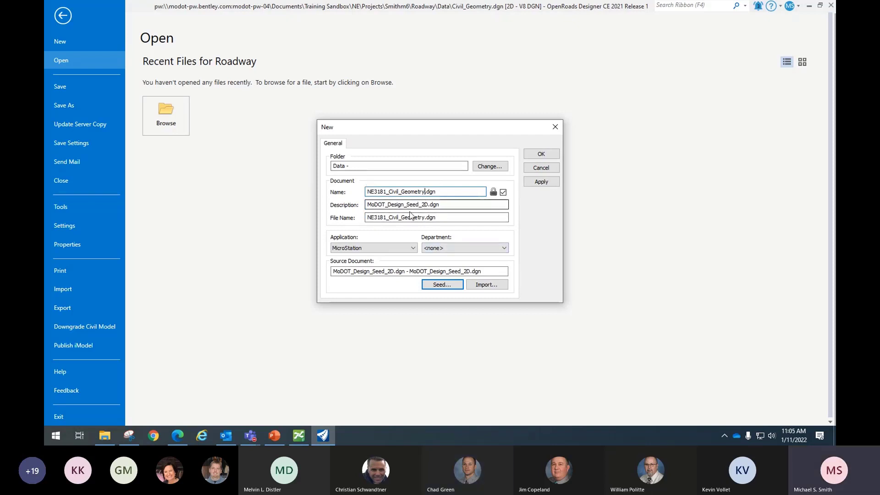
pyautogui.click(549, 153)
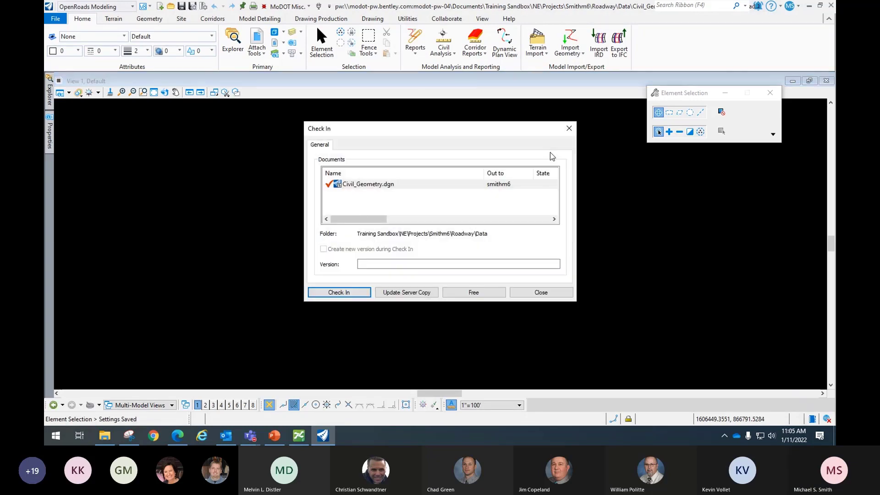
pyautogui.click(355, 292)
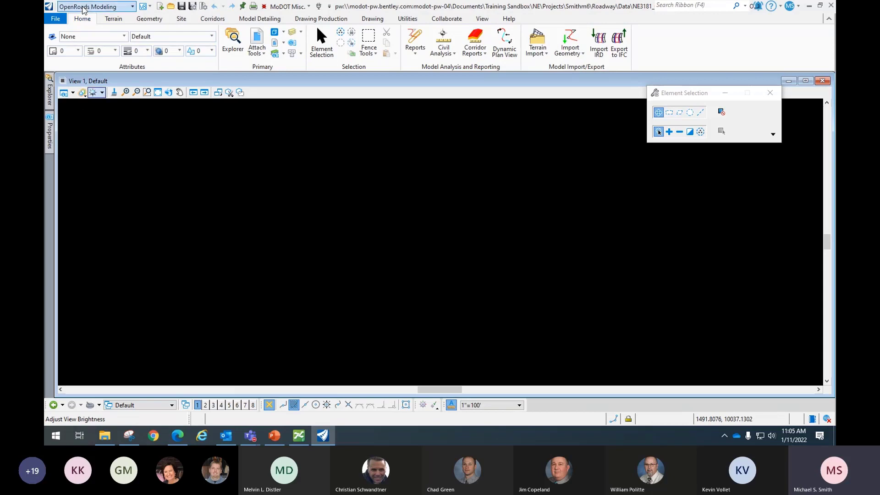
# - Choose the OpenRoads Modeling workflow and begin attaching reference files from the Data folder
pyautogui.click(127, 8)
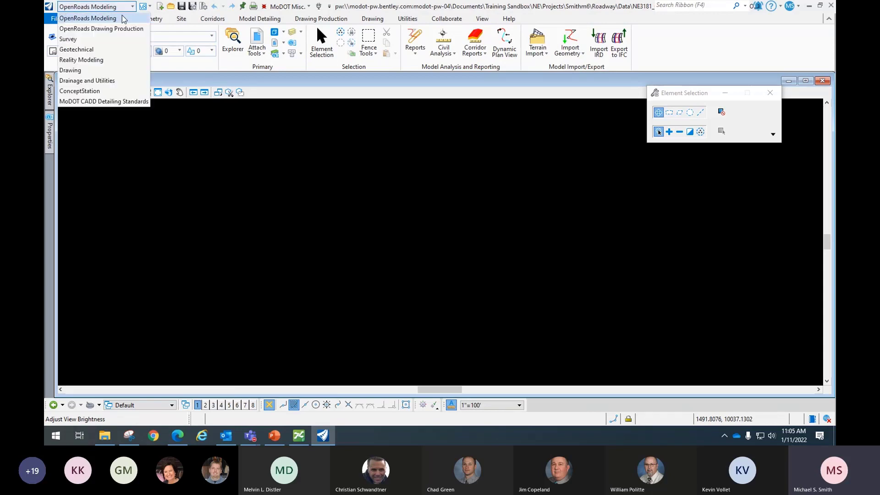
pyautogui.click(91, 18)
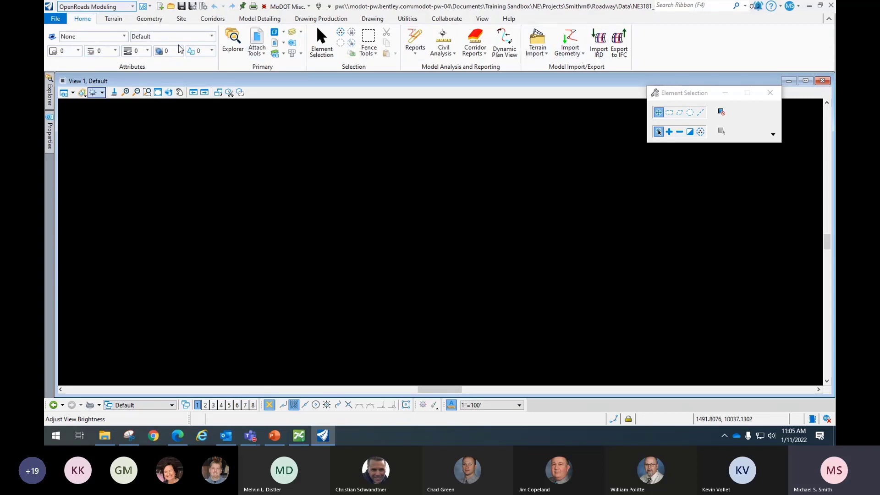
pyautogui.click(264, 55)
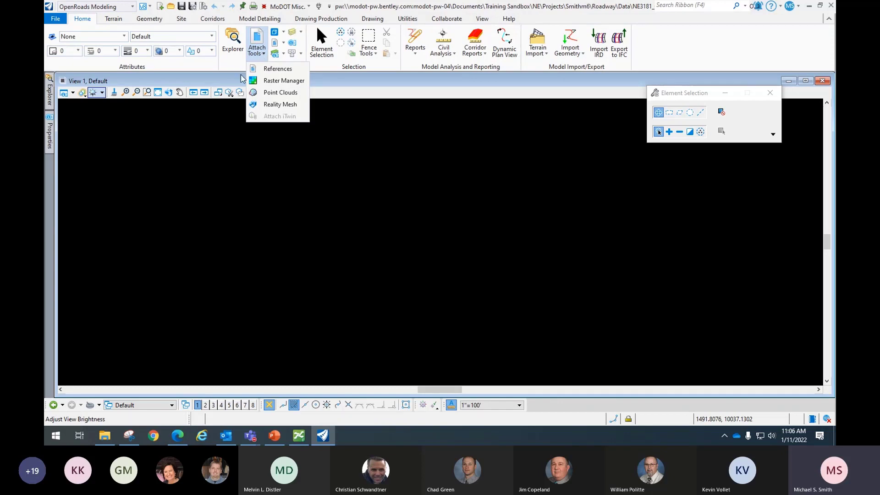
pyautogui.click(283, 71)
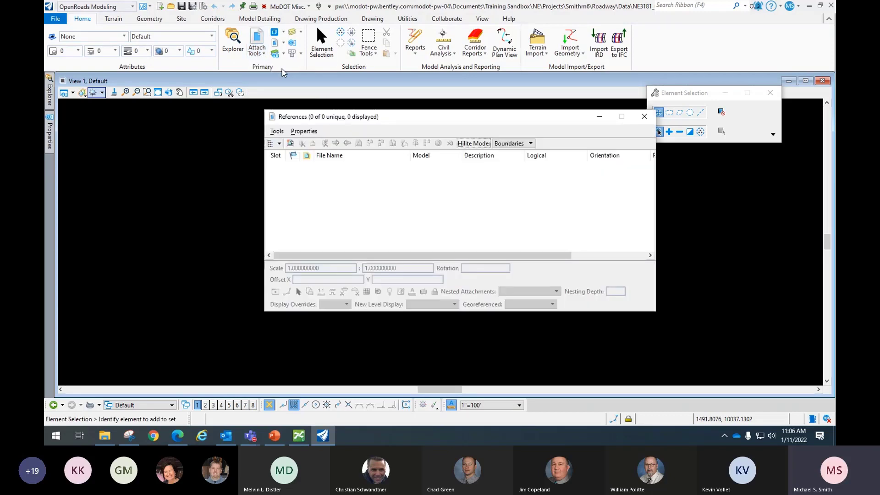
pyautogui.moveTo(376, 120); pyautogui.dragTo(330, 131)
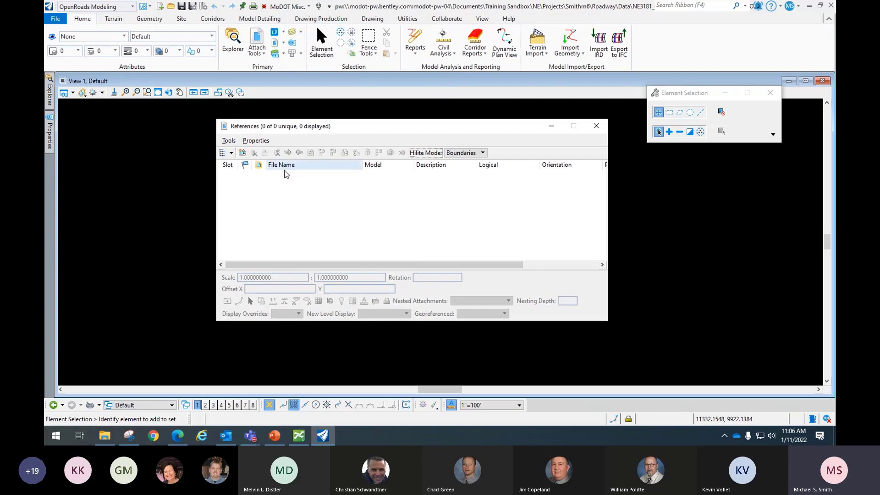
pyautogui.click(229, 140)
pyautogui.click(237, 153)
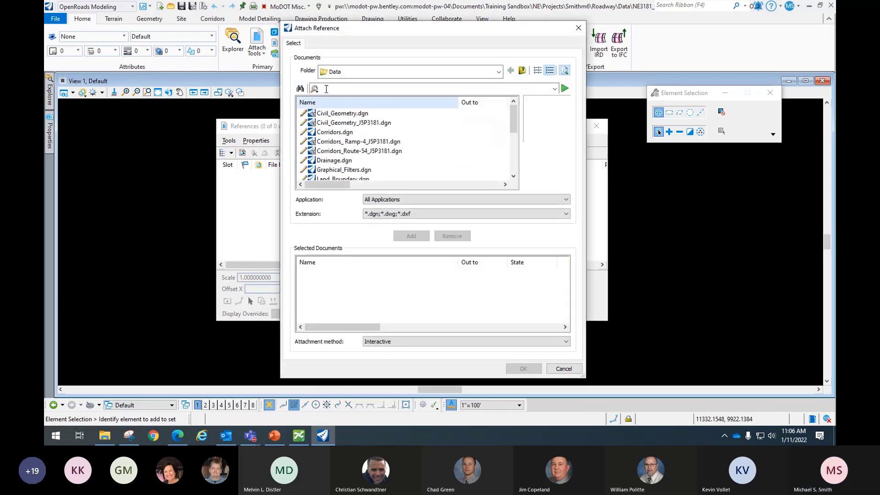
pyautogui.moveTo(368, 29)
pyautogui.mouseDown()
pyautogui.moveTo(348, 36)
pyautogui.moveTo(377, 31)
pyautogui.mouseUp()
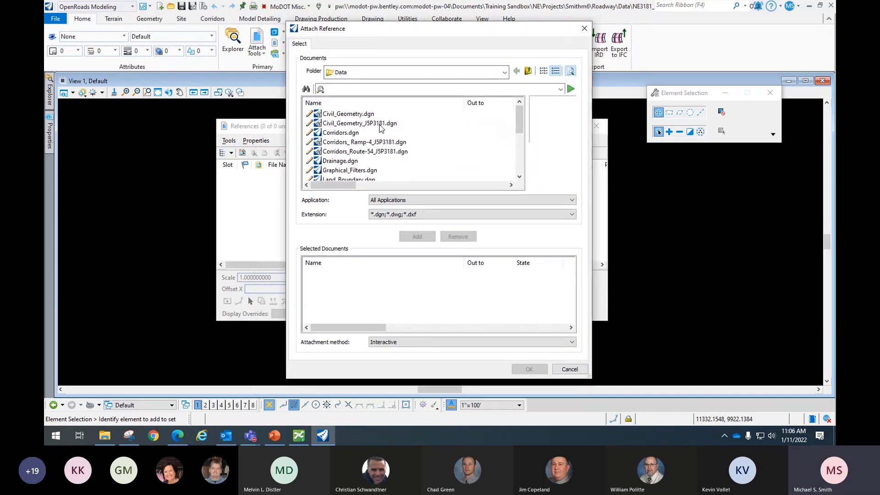
# - Add Civil_Geometry_J5P3181.dgn, Corridors_Route-54_J5P3181.dgn and Terrain_ORD.dgn to the documents selected for attachment
pyautogui.click(345, 124)
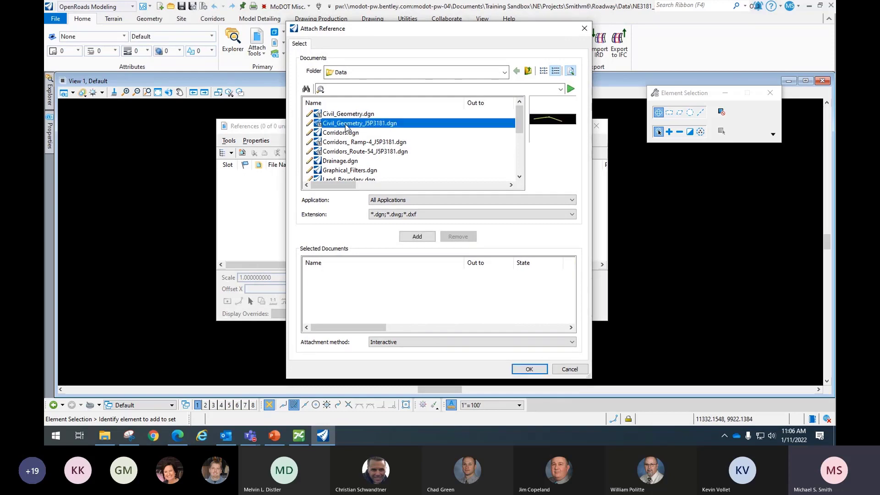
pyautogui.keyDown('ctrl'); pyautogui.click(368, 152); pyautogui.keyUp('ctrl')
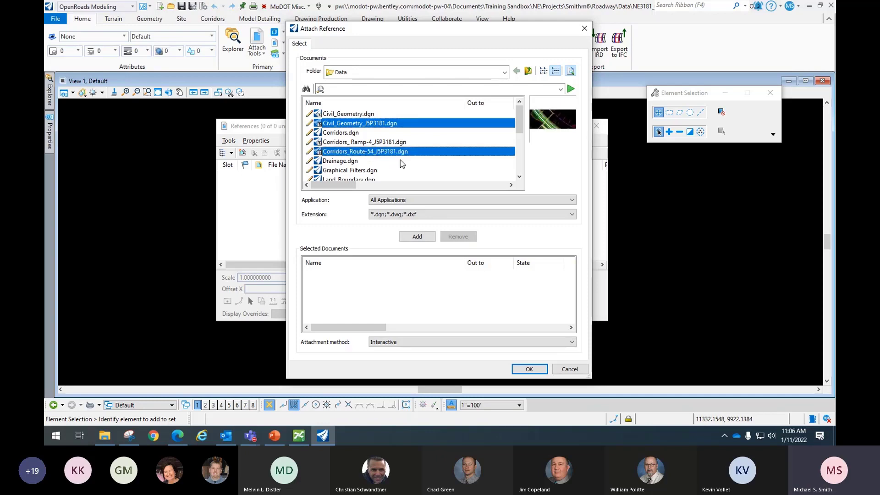
pyautogui.scroll(-1, 402, 164)
pyautogui.scroll(-2, 396, 163)
pyautogui.scroll(-1, 390, 163)
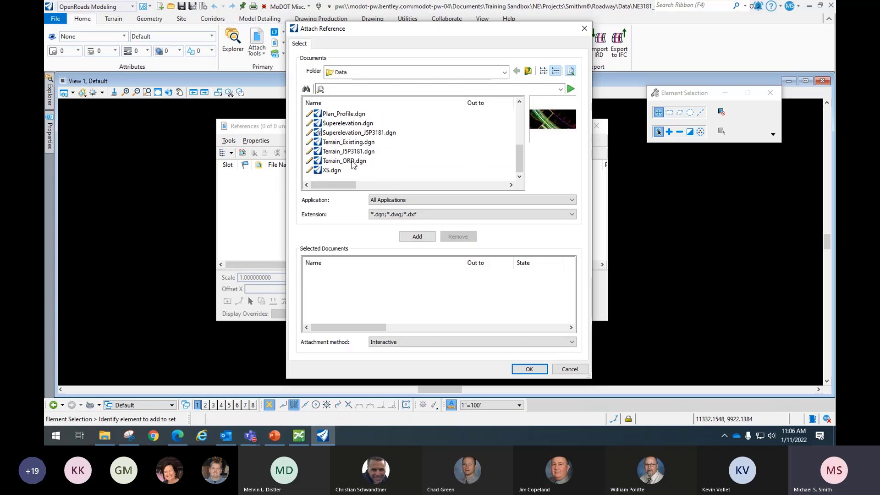
pyautogui.click(348, 162)
pyautogui.scroll(3, 390, 165)
pyautogui.scroll(-1, 418, 170)
pyautogui.scroll(-2, 418, 170)
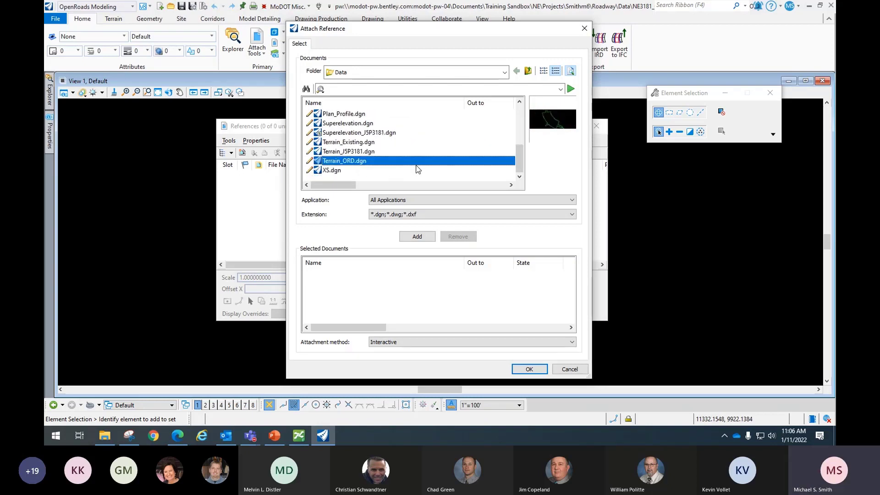
pyautogui.click(417, 237)
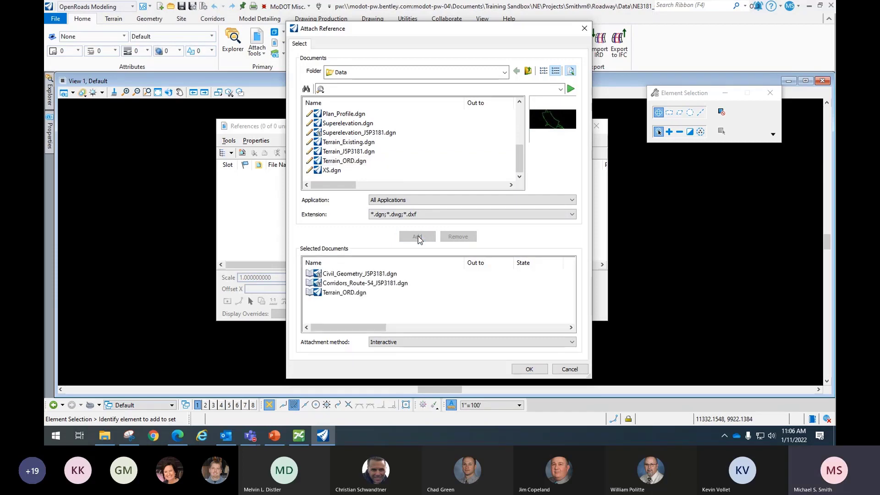
# - Attach the three selected references using the Default model and Coincident - World orientation, and close the References dialog
pyautogui.click(531, 369)
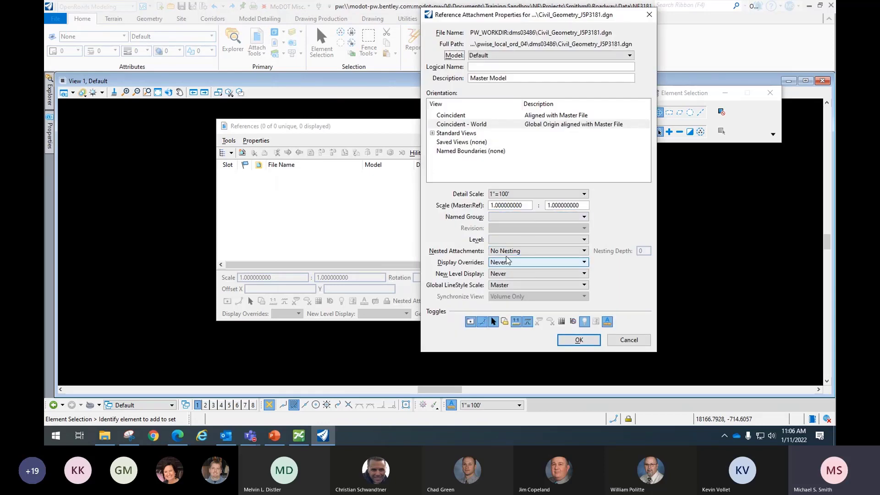
pyautogui.click(589, 340)
pyautogui.click(579, 340)
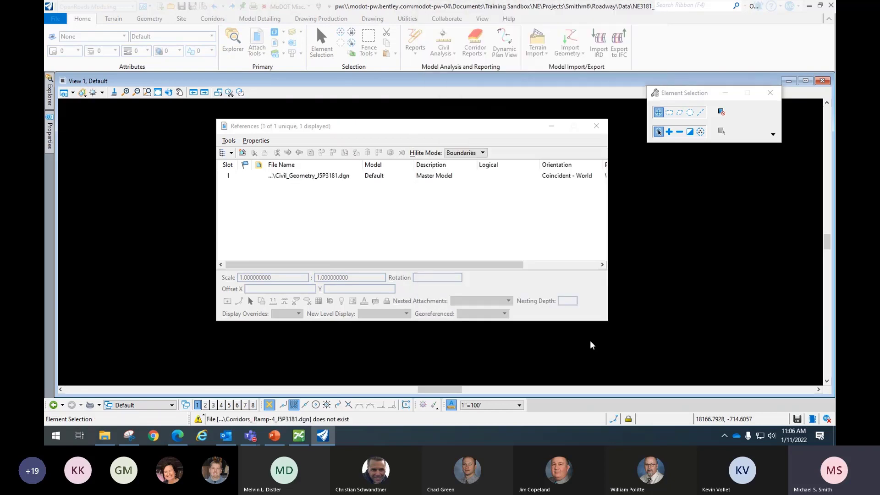
pyautogui.click(590, 340)
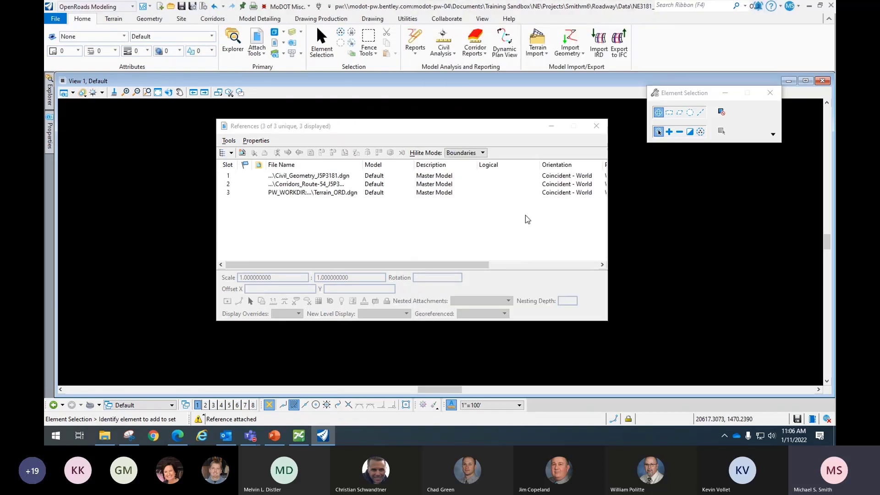
pyautogui.moveTo(464, 126); pyautogui.dragTo(498, 144)
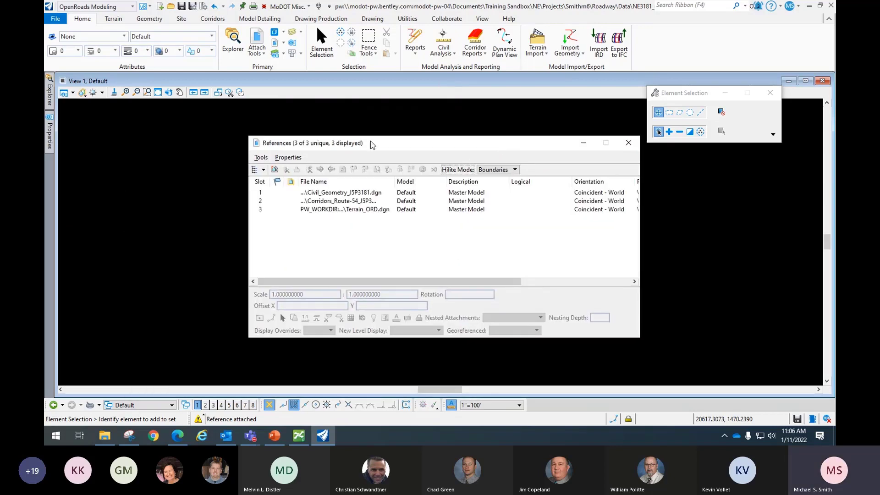
pyautogui.click(633, 142)
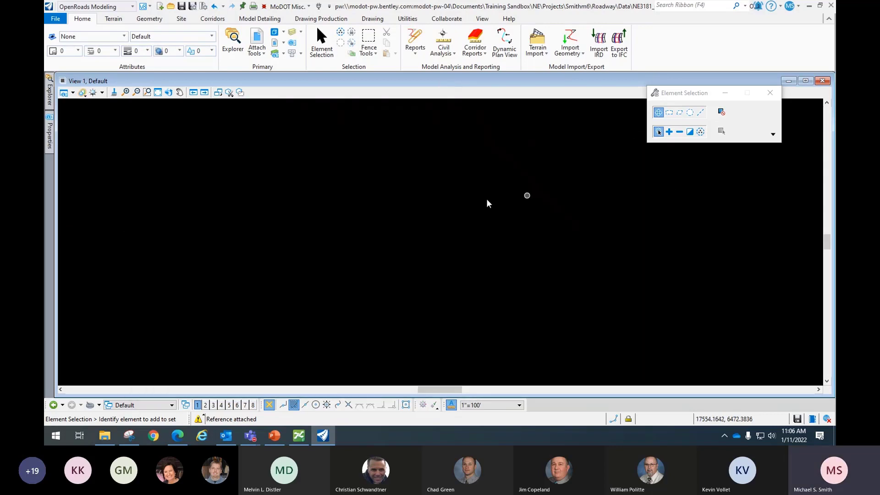
# - Fit the view to all attached references and examine the roadway and terrain extents
pyautogui.click(157, 93)
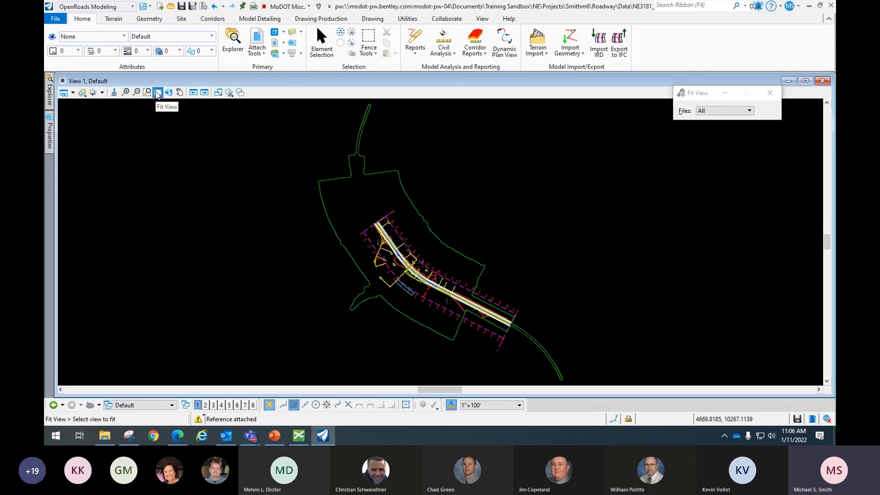
pyautogui.scroll(2, 498, 305)
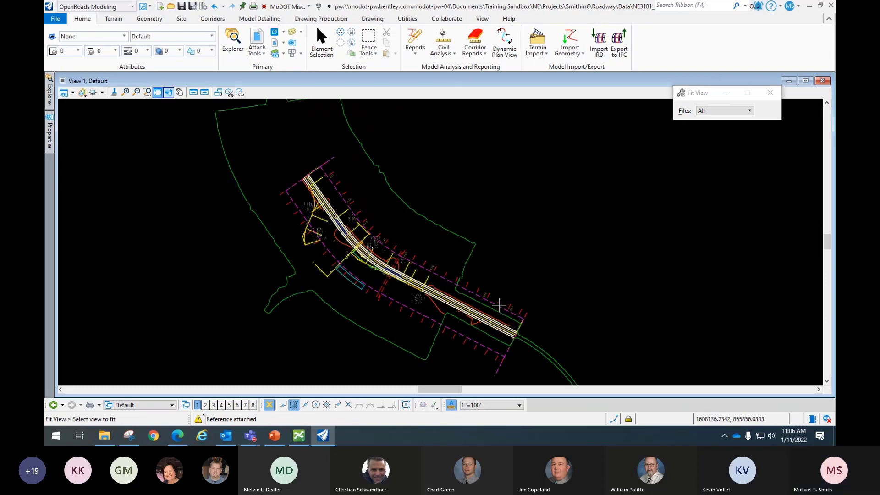
pyautogui.moveTo(503, 285)
pyautogui.mouseDown(button='middle')
pyautogui.moveTo(460, 240)
pyautogui.moveTo(440, 264)
pyautogui.mouseUp(button='middle')
pyautogui.scroll(-1, 453, 249)
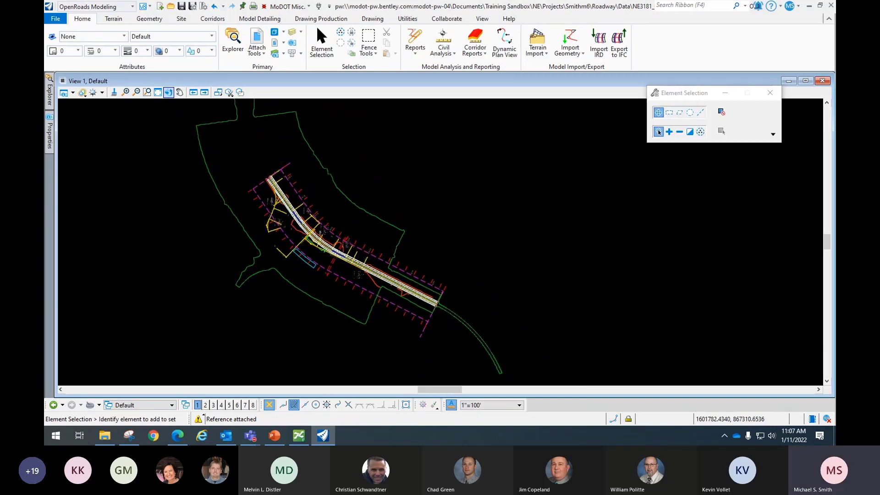
pyautogui.hotkey('alt', 'Tab')
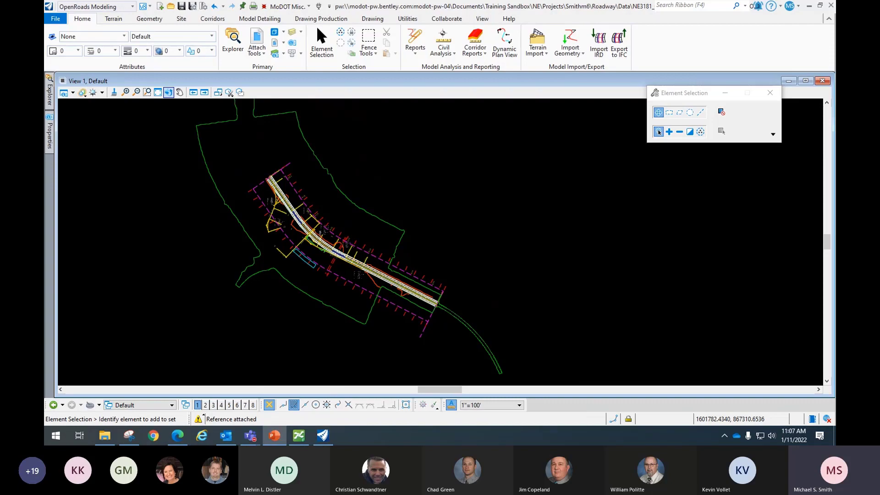
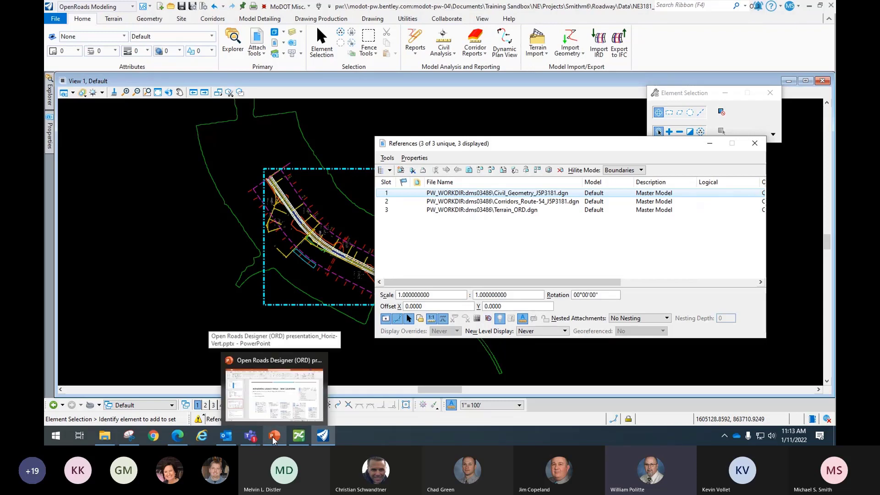
pyautogui.click(250, 436)
pyautogui.click(327, 403)
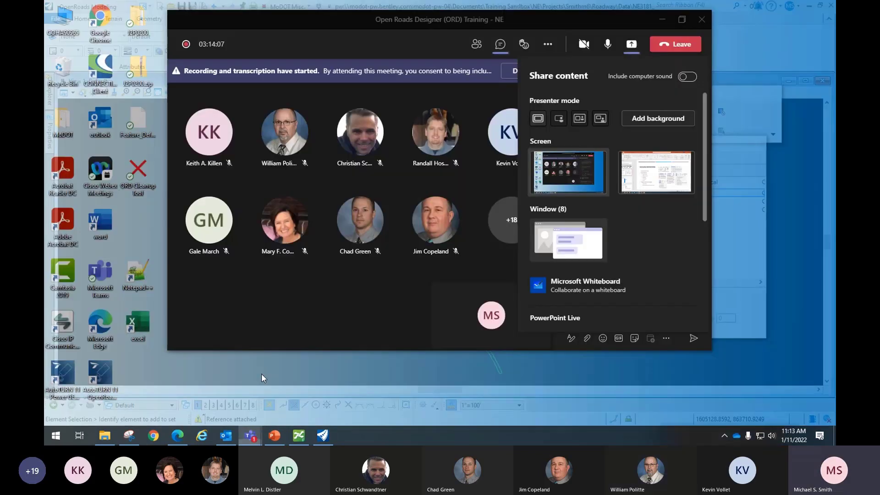
pyautogui.click(323, 385)
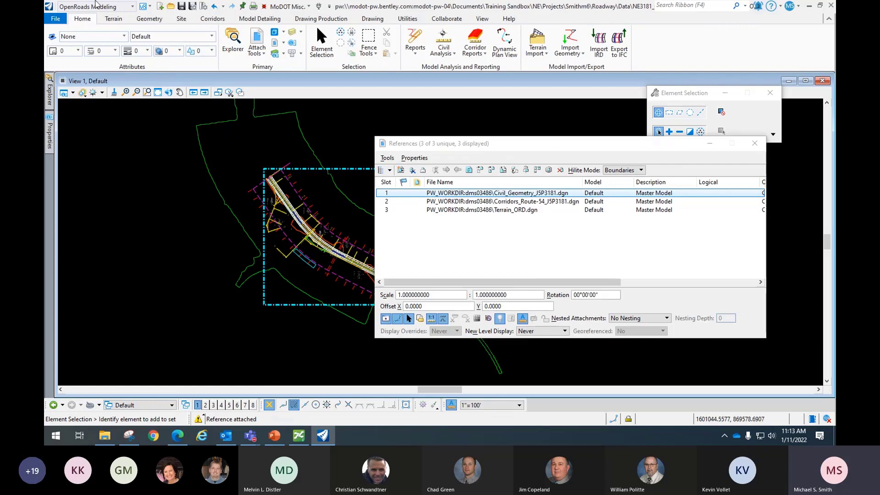
# - Start a new document without a wizard, review the files available in the Seed folder, and cancel the document creation
pyautogui.click(55, 19)
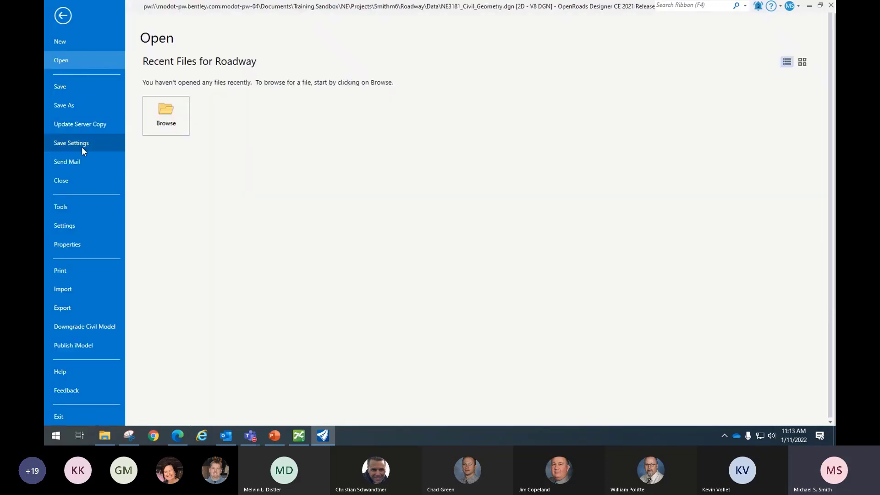
pyautogui.click(102, 45)
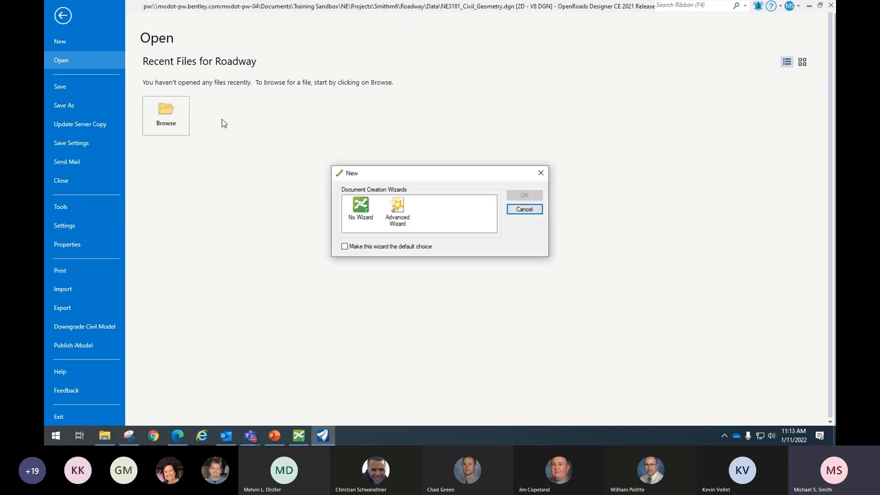
pyautogui.click(364, 202)
pyautogui.click(521, 197)
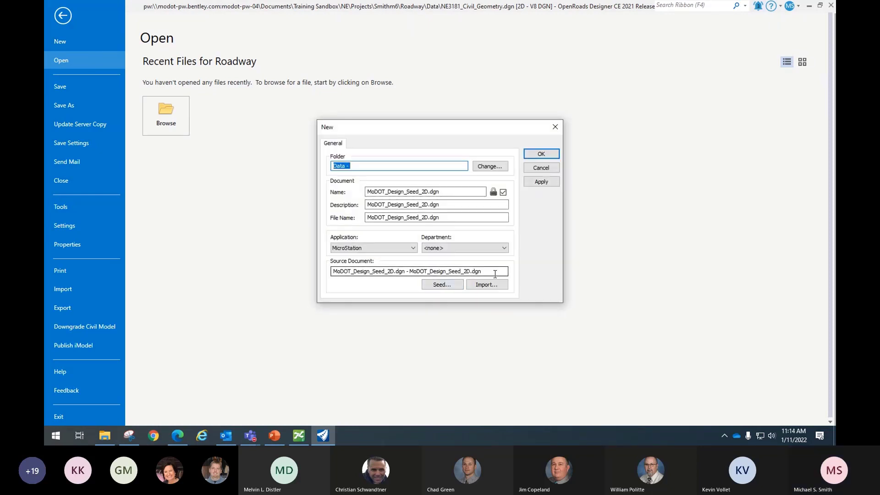
pyautogui.click(441, 284)
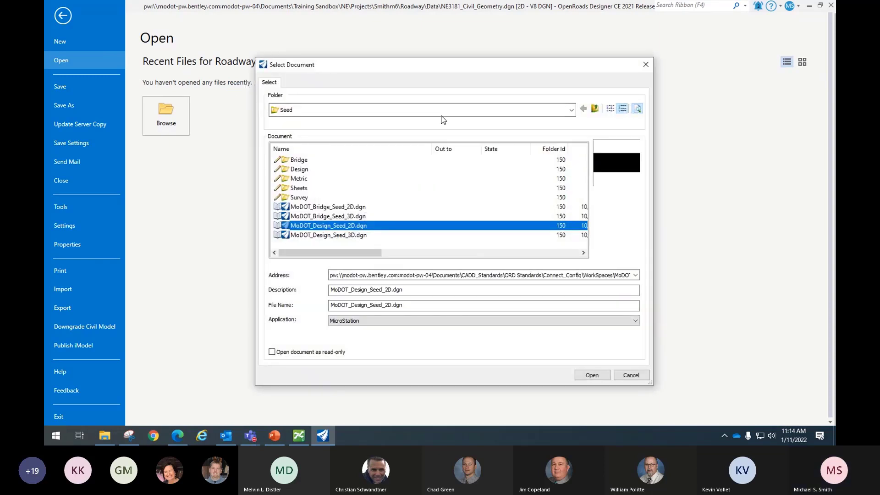
pyautogui.click(571, 110)
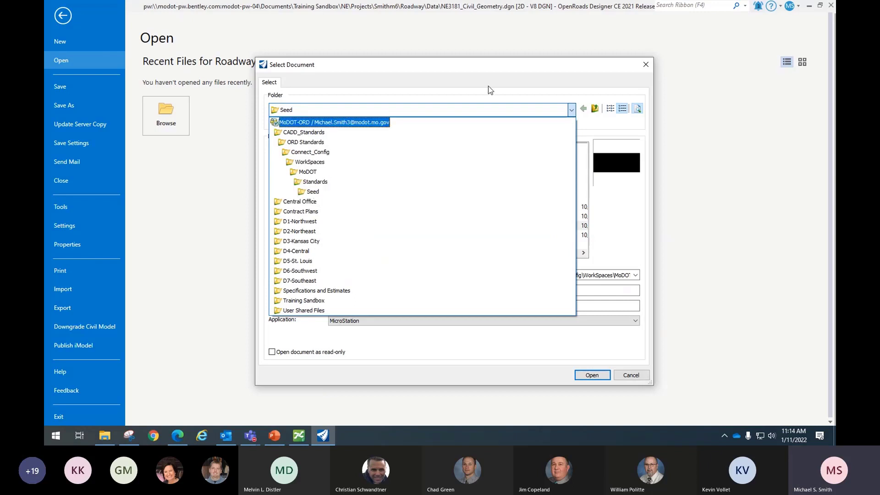
pyautogui.click(513, 69)
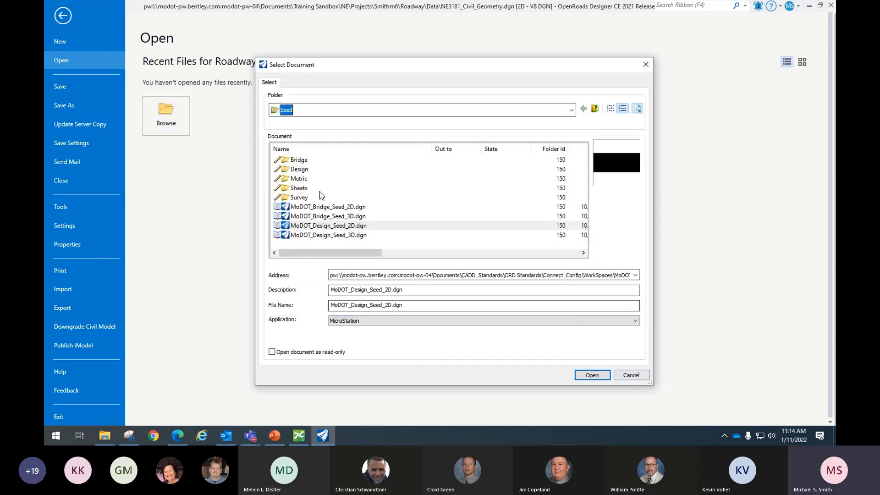
pyautogui.click(641, 376)
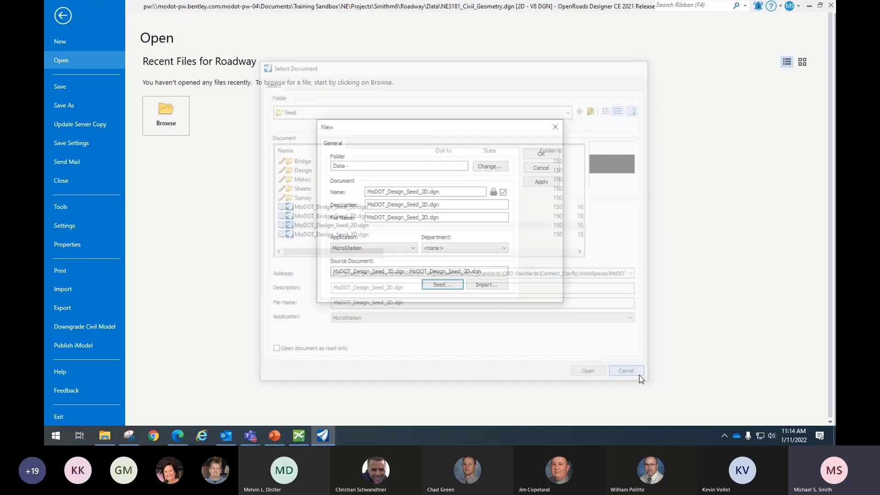
pyautogui.click(551, 167)
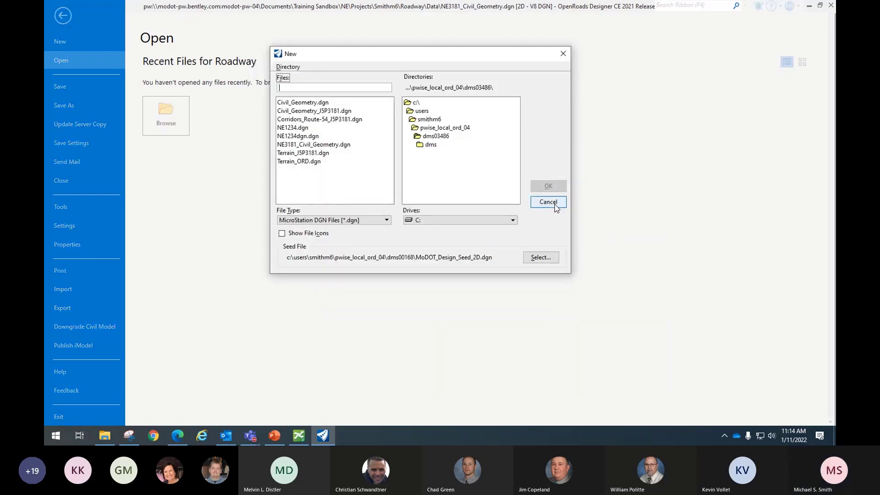
pyautogui.click(326, 145)
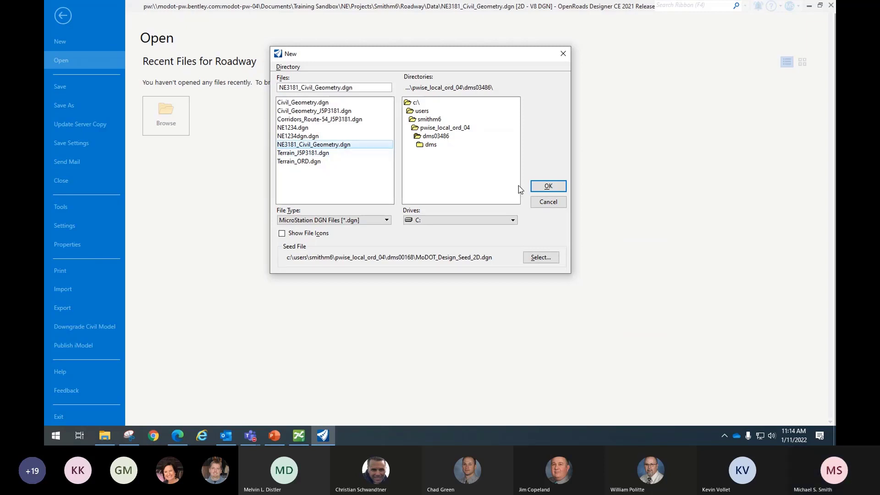
pyautogui.click(549, 203)
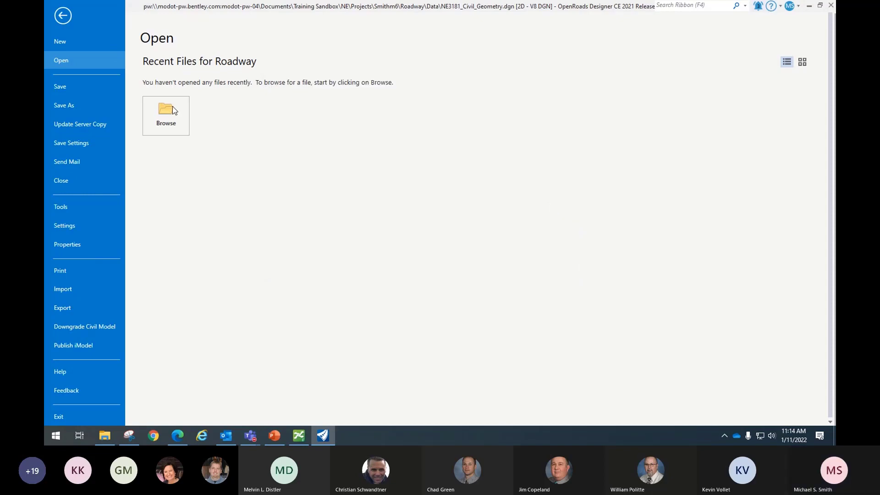
pyautogui.click(71, 13)
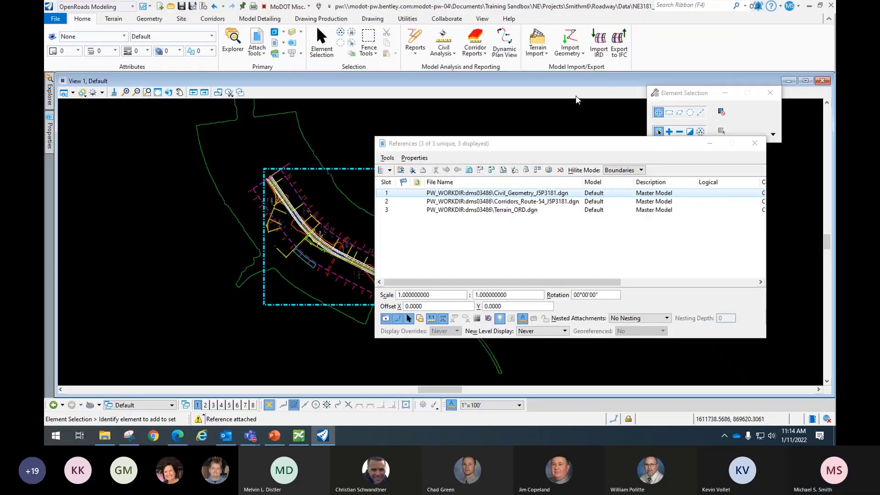
# - Clear the drawing view by cancelling the Attach Reference dialog and closing the References dialog
pyautogui.moveTo(549, 149); pyautogui.dragTo(630, 157)
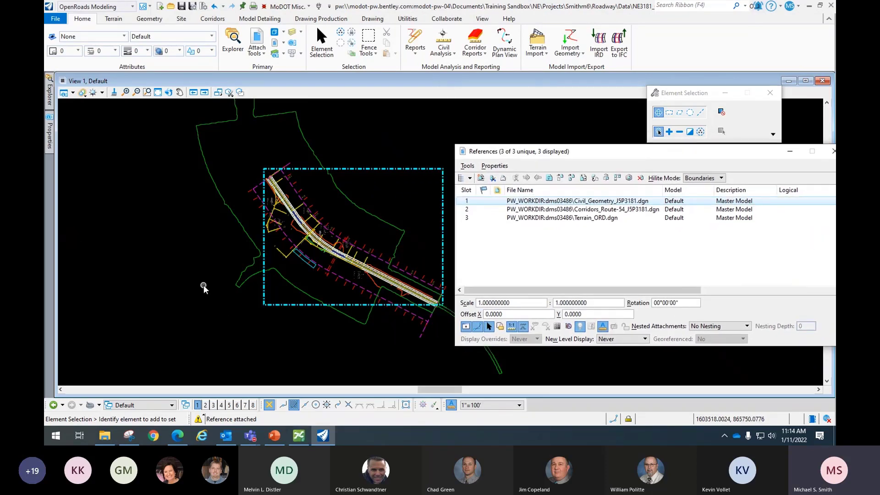
pyautogui.moveTo(674, 151); pyautogui.dragTo(668, 163)
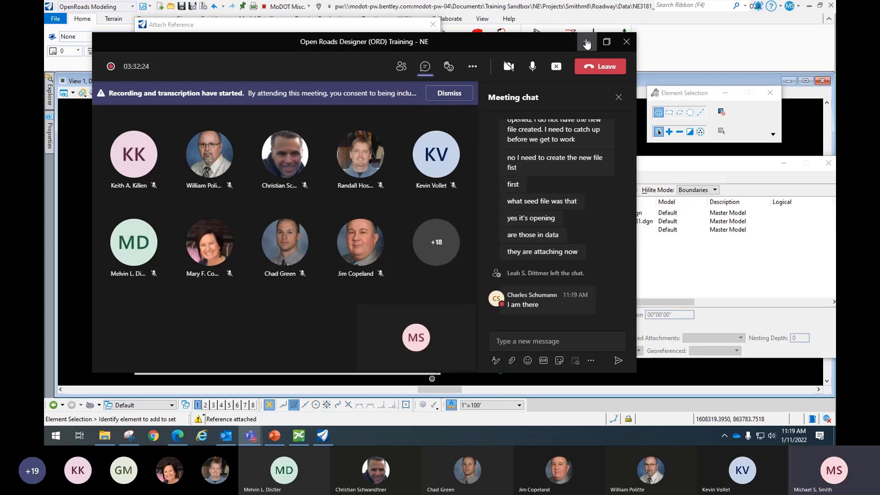
pyautogui.click(587, 42)
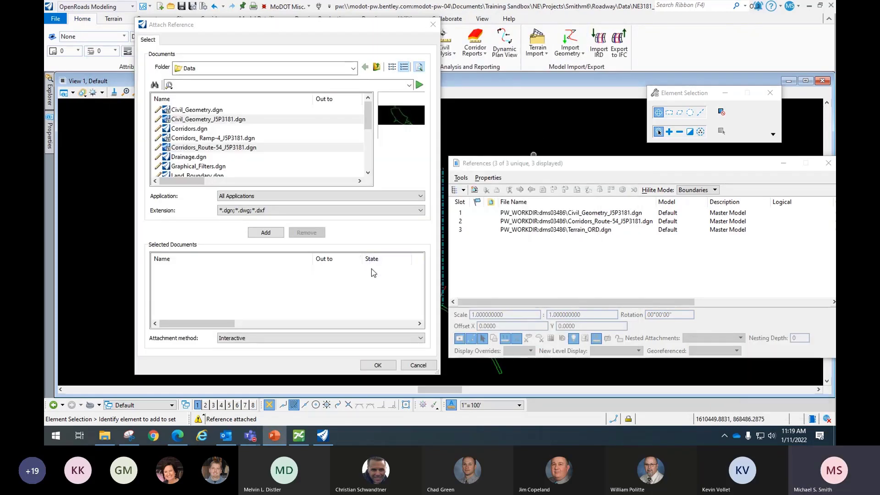
pyautogui.click(418, 364)
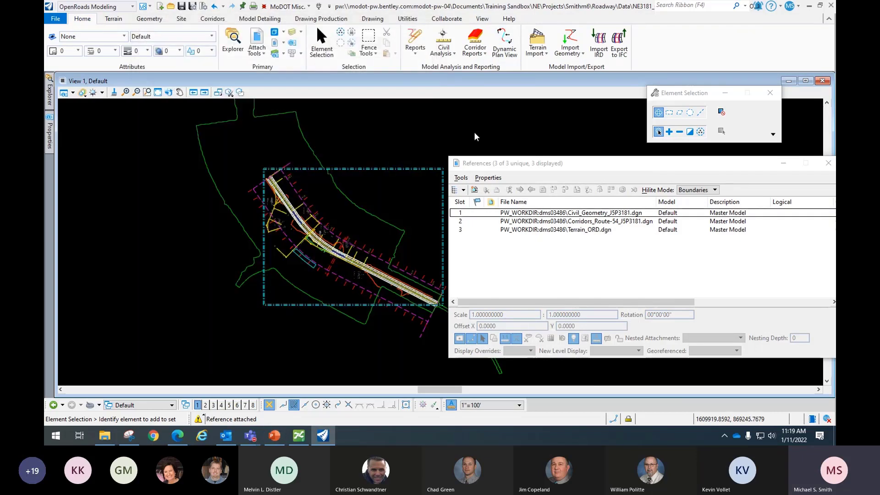
pyautogui.click(539, 357)
pyautogui.moveTo(529, 157); pyautogui.dragTo(576, 134)
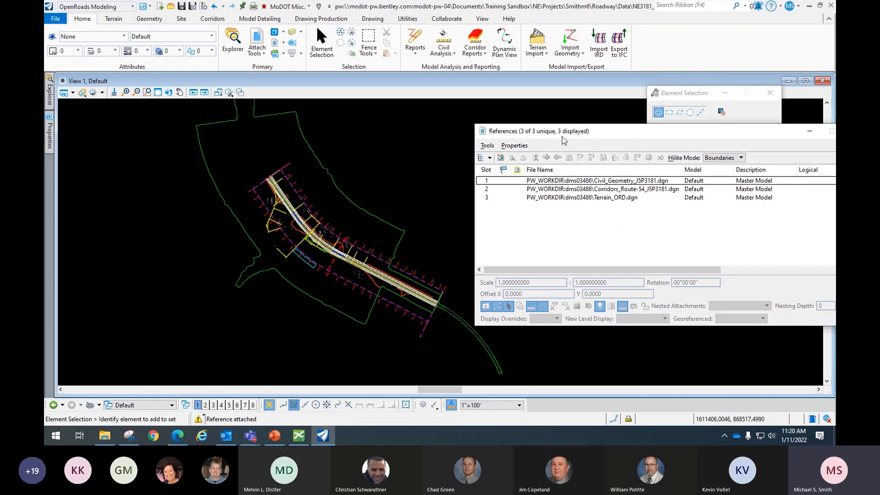
pyautogui.moveTo(554, 131); pyautogui.dragTo(522, 121)
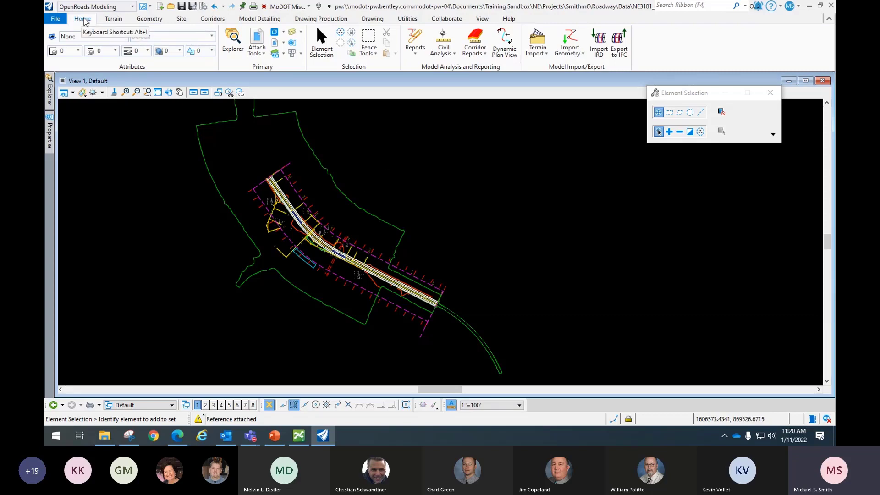
# - Start the horizontal geometry Point command and set its elevation mode to Named Terrain Model / Mesh
pyautogui.click(151, 19)
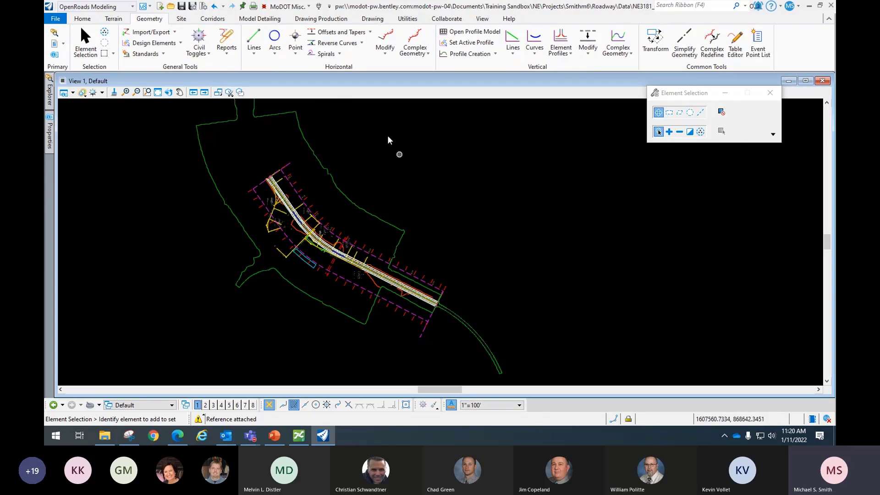
pyautogui.click(296, 55)
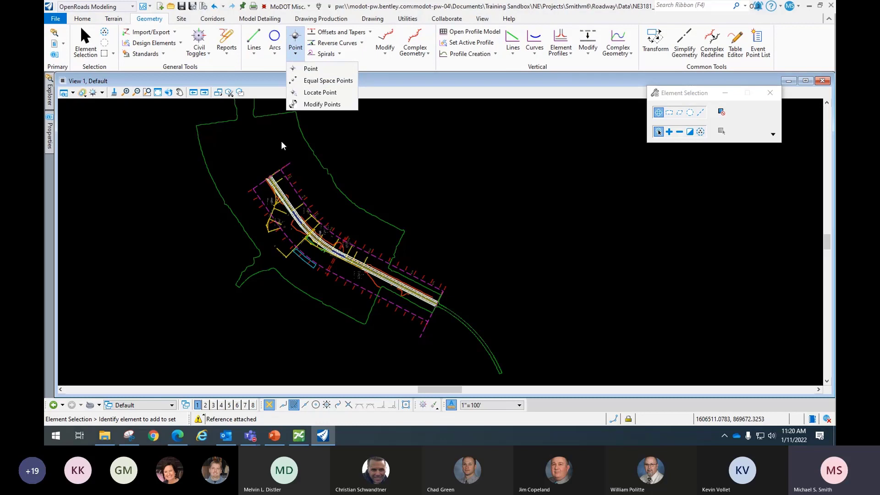
pyautogui.scroll(3, 260, 145)
pyautogui.moveTo(264, 144); pyautogui.dragTo(280, 193, button='middle')
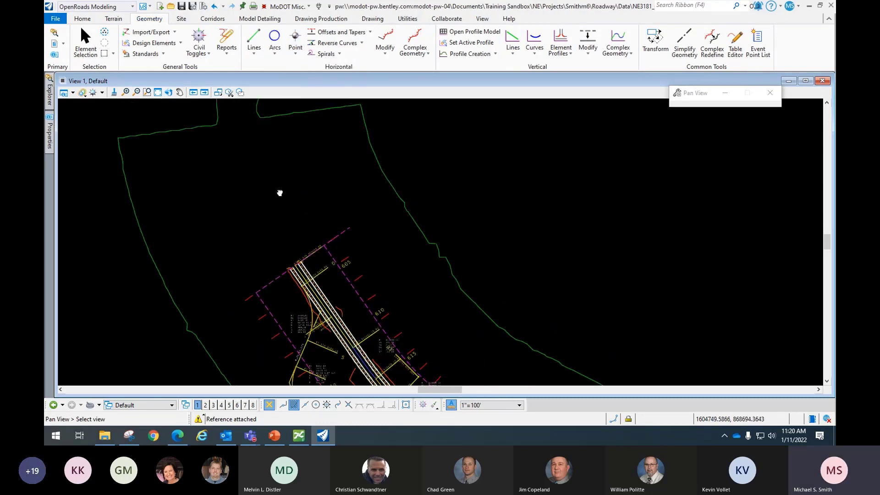
pyautogui.click(295, 38)
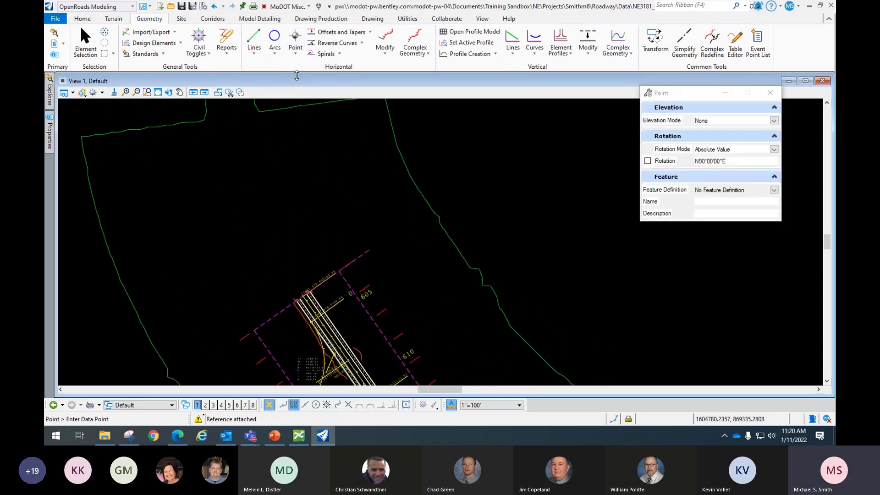
pyautogui.moveTo(697, 97); pyautogui.dragTo(519, 116)
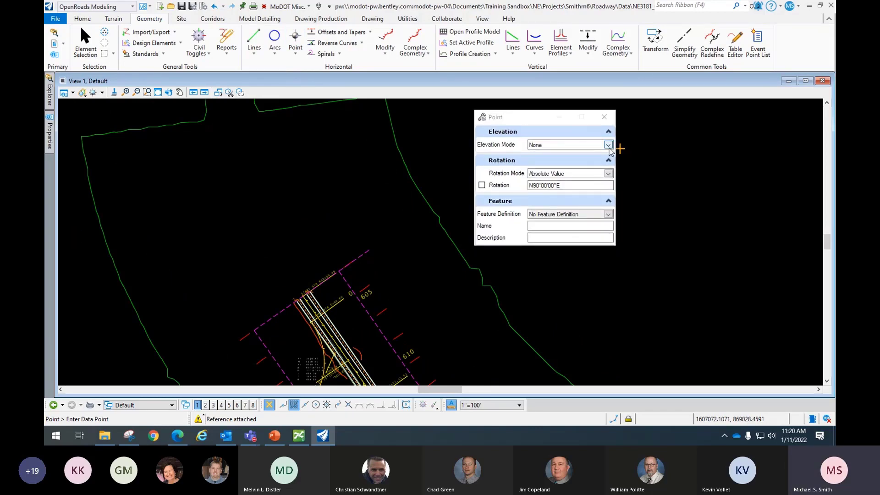
pyautogui.click(609, 145)
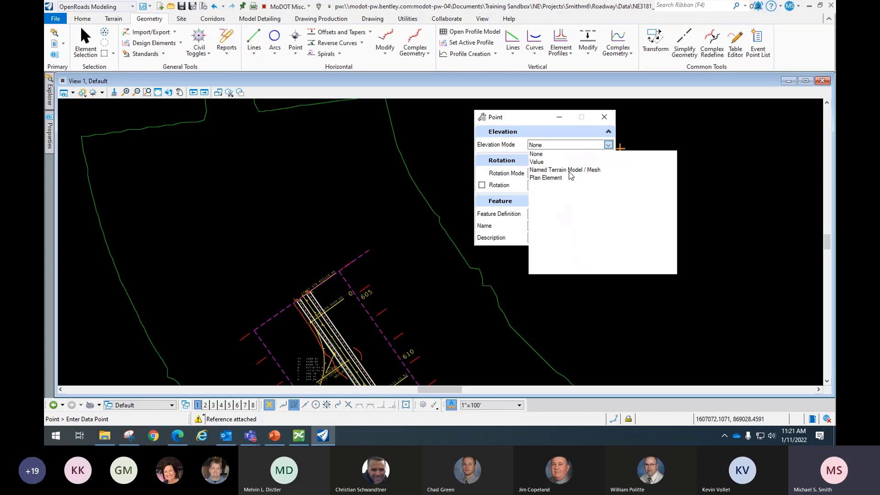
pyautogui.click(432, 183)
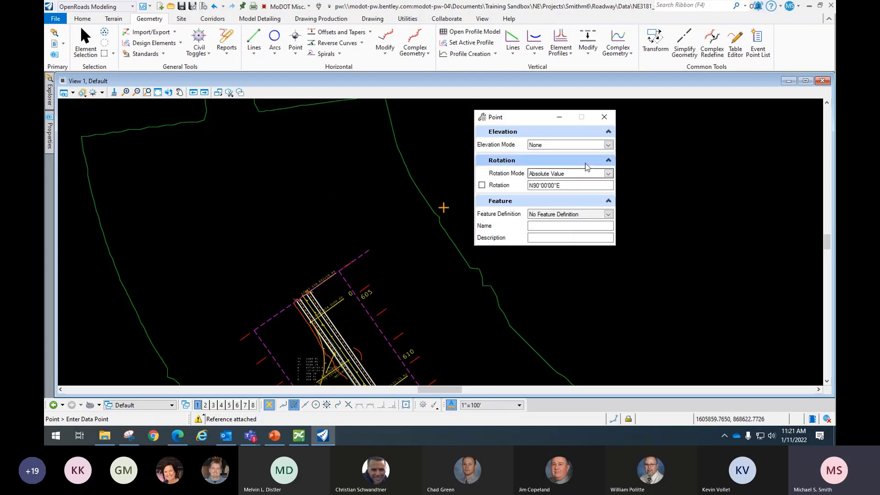
pyautogui.click(608, 145)
pyautogui.click(565, 170)
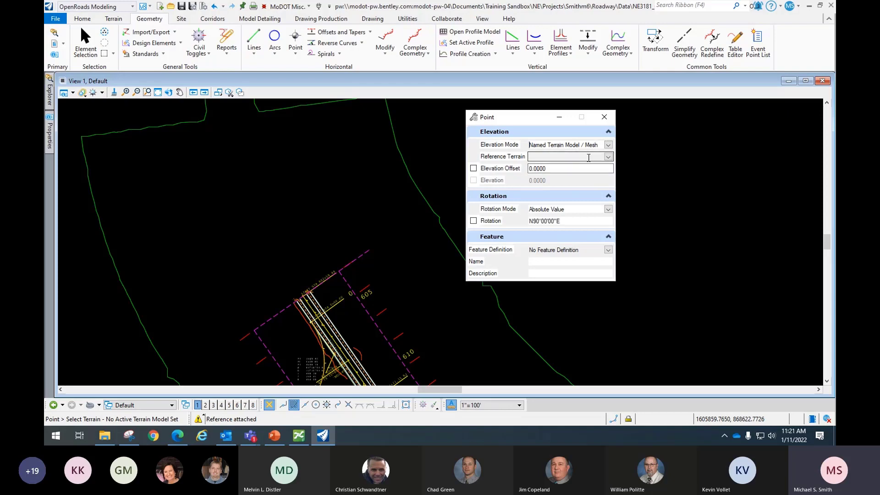
# - Try to choose a reference terrain for the point's elevation, and leave the Point command without placing a point
pyautogui.click(608, 156)
pyautogui.click(608, 158)
pyautogui.click(608, 157)
pyautogui.click(609, 146)
pyautogui.click(564, 170)
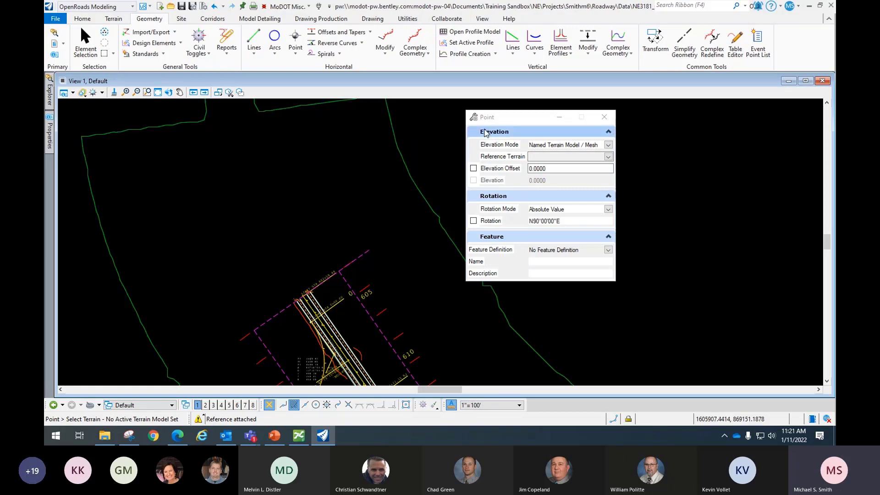
pyautogui.moveTo(505, 118); pyautogui.dragTo(619, 123)
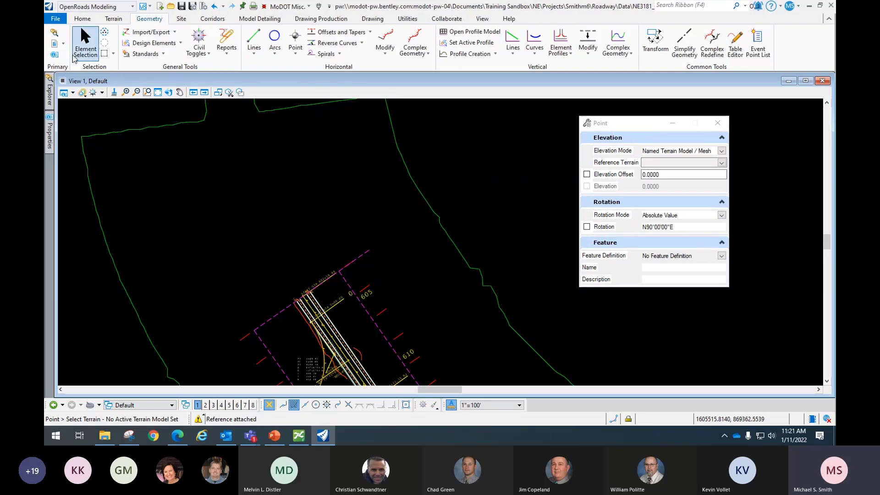
pyautogui.click(81, 43)
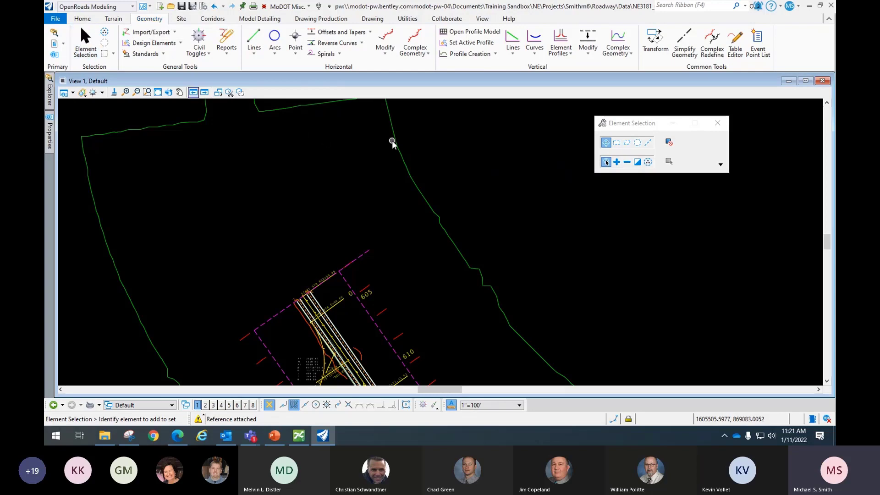
# - Set the J5P3181 terrain model as the active terrain model from its boundary, and clear the selection
pyautogui.moveTo(395, 140)
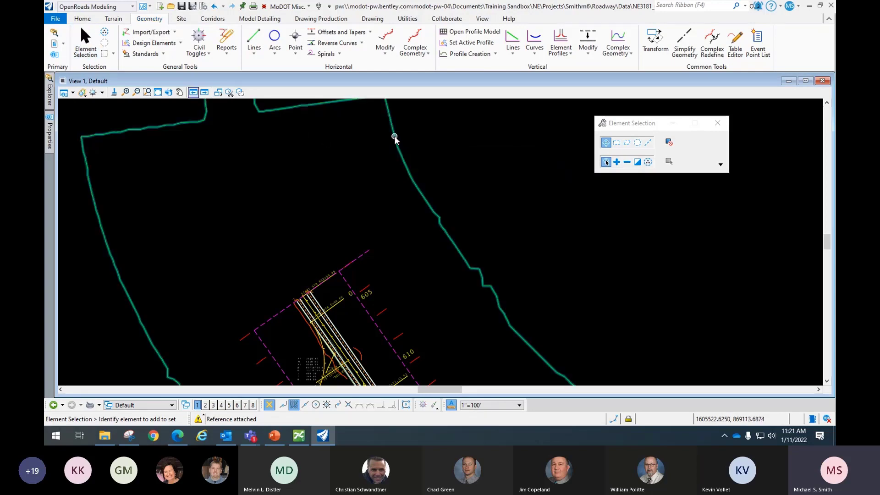
pyautogui.click(394, 137)
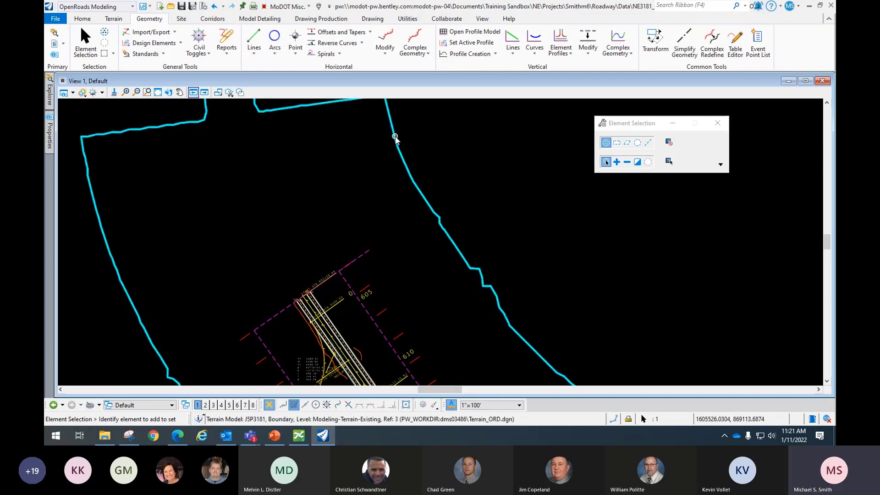
pyautogui.moveTo(395, 137)
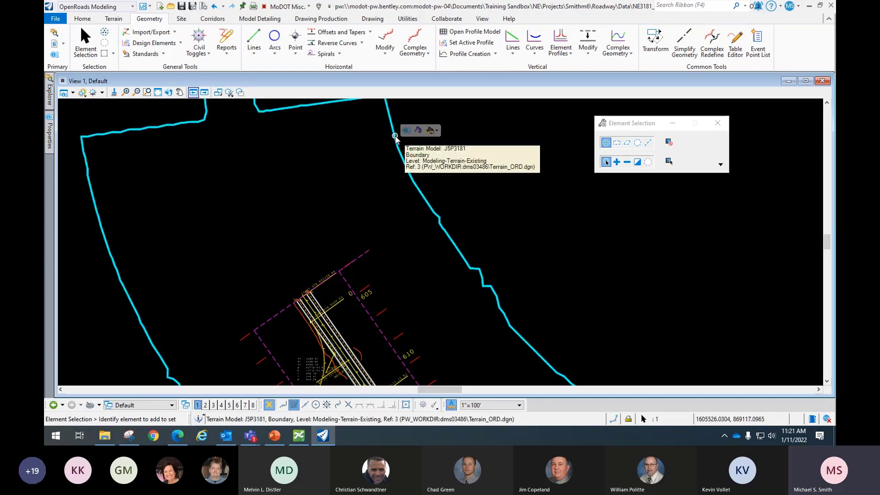
pyautogui.click(419, 130)
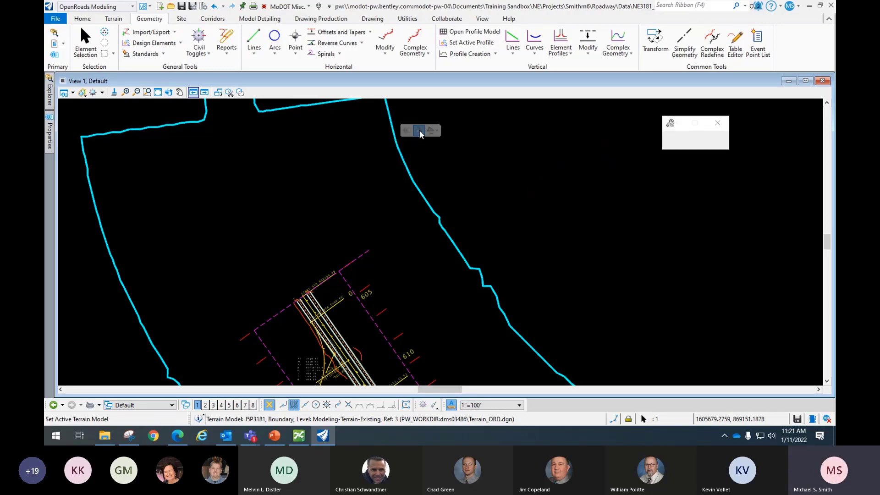
pyautogui.click(386, 188)
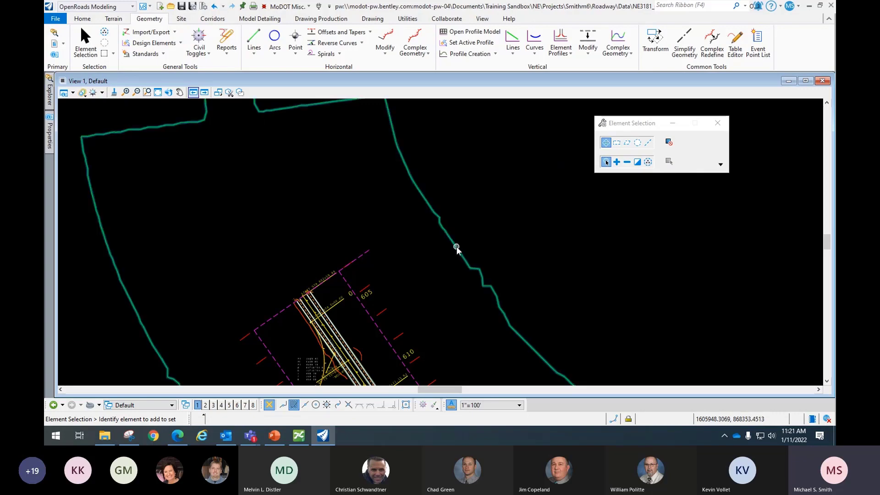
# - Examine the terrain boundary together with the Route 54 corridor boundary and the Connector Road alignment
pyautogui.moveTo(457, 248)
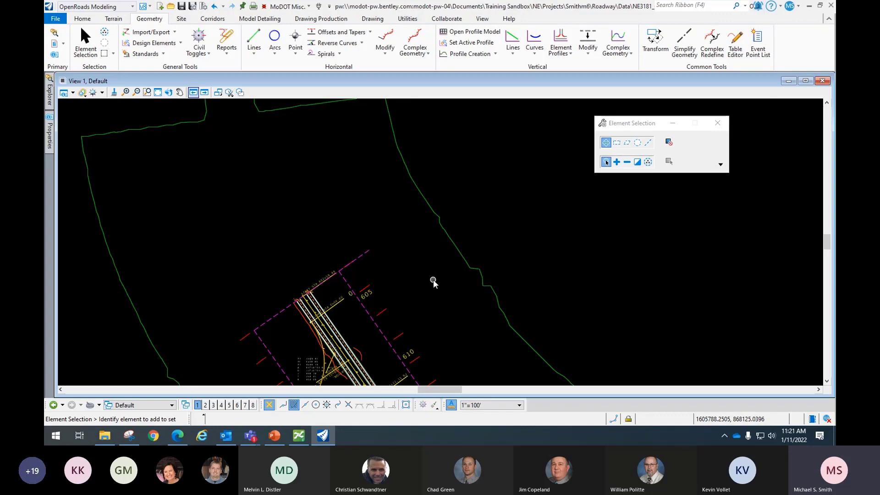
pyautogui.scroll(-1, 425, 305)
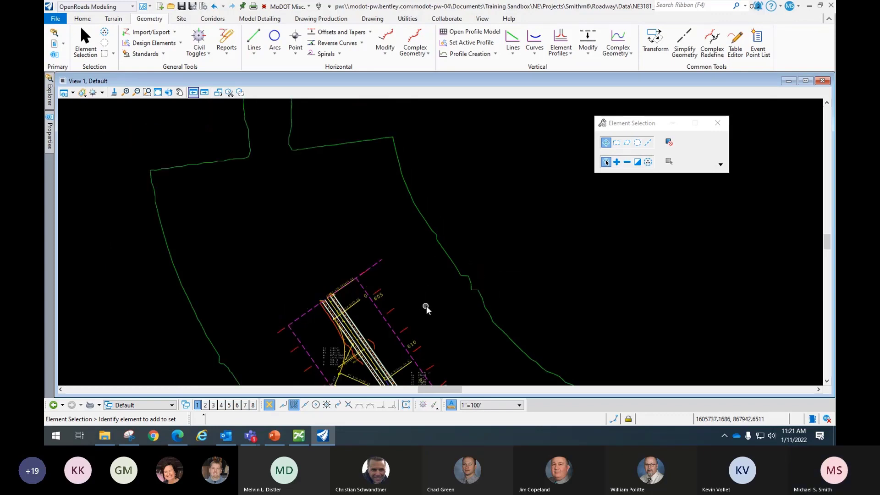
pyautogui.moveTo(431, 313); pyautogui.dragTo(375, 211, button='middle')
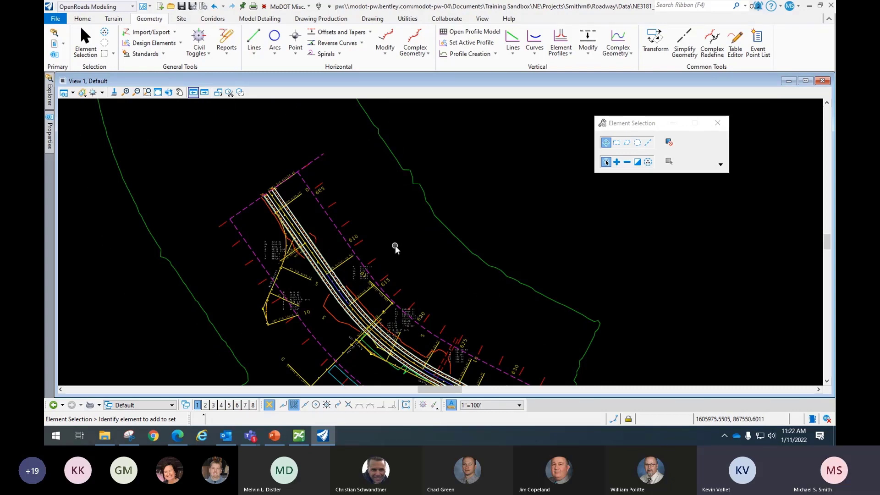
pyautogui.moveTo(439, 274)
pyautogui.mouseDown(button='middle')
pyautogui.moveTo(367, 190)
pyautogui.moveTo(366, 203)
pyautogui.mouseUp(button='middle')
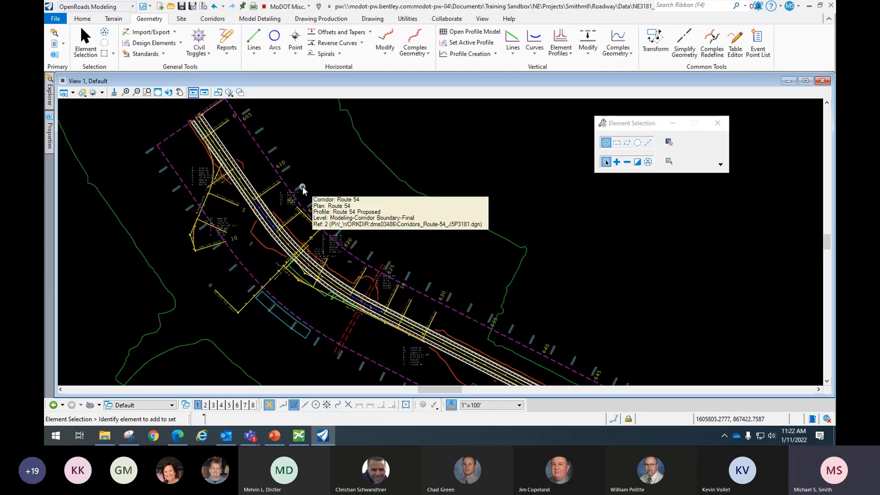
pyautogui.click(274, 147)
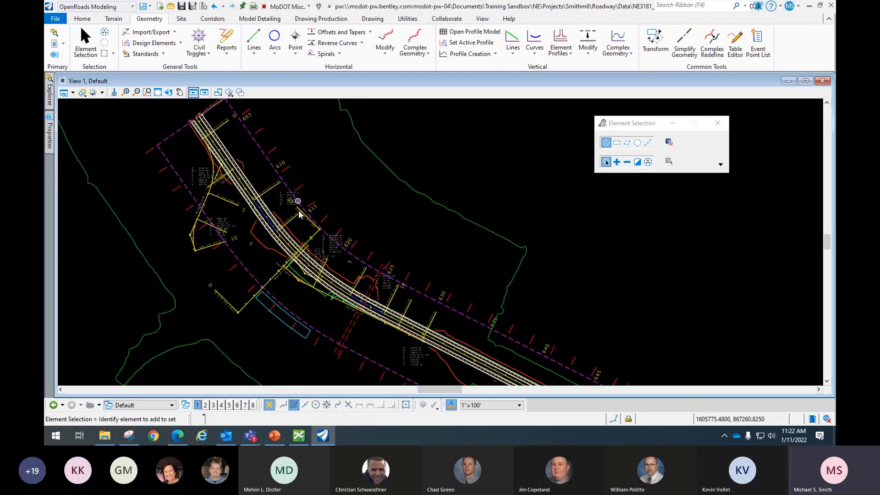
pyautogui.moveTo(338, 320)
pyautogui.mouseDown(button='middle')
pyautogui.moveTo(311, 280)
pyautogui.moveTo(260, 234)
pyautogui.mouseUp(button='middle')
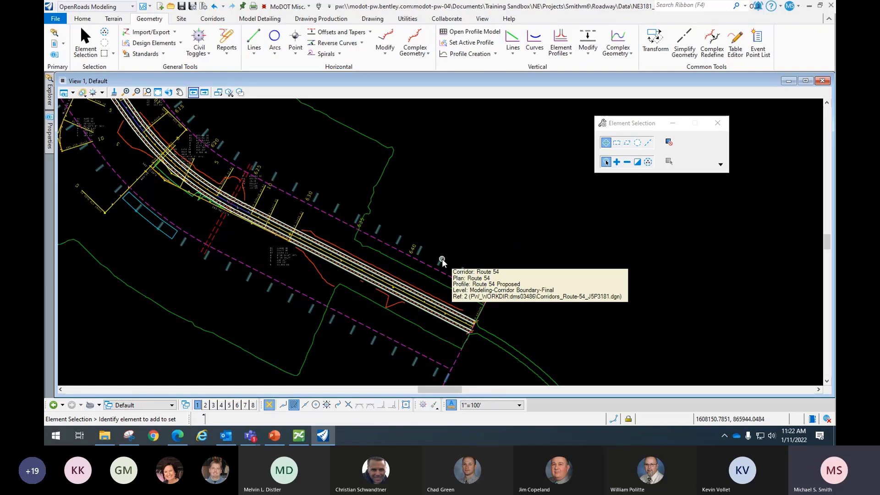
pyautogui.moveTo(442, 259); pyautogui.dragTo(579, 329, button='middle')
pyautogui.moveTo(369, 184); pyautogui.dragTo(421, 275, button='middle')
pyautogui.moveTo(433, 332)
pyautogui.mouseDown(button='middle')
pyautogui.moveTo(370, 229)
pyautogui.moveTo(429, 304)
pyautogui.moveTo(403, 211)
pyautogui.mouseUp(button='middle')
pyautogui.moveTo(328, 275)
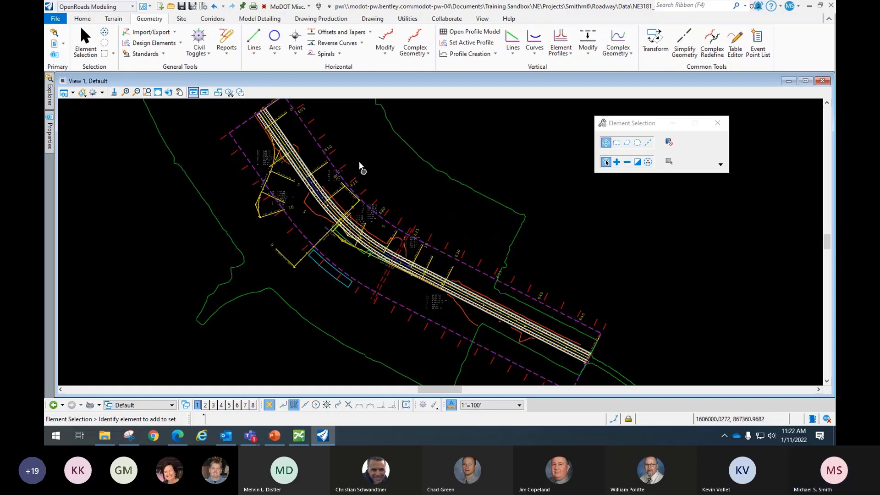
pyautogui.moveTo(393, 194); pyautogui.dragTo(369, 268, button='middle')
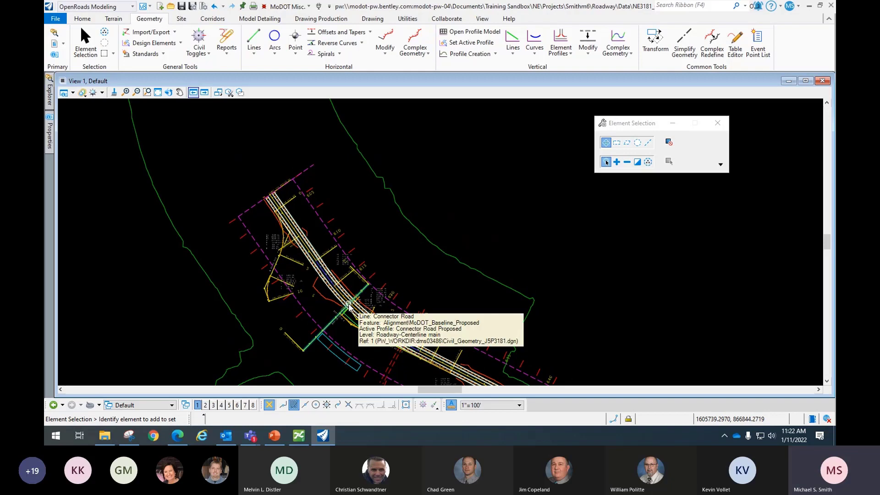
pyautogui.scroll(-1, 495, 286)
pyautogui.moveTo(390, 221); pyautogui.dragTo(487, 297, button='middle')
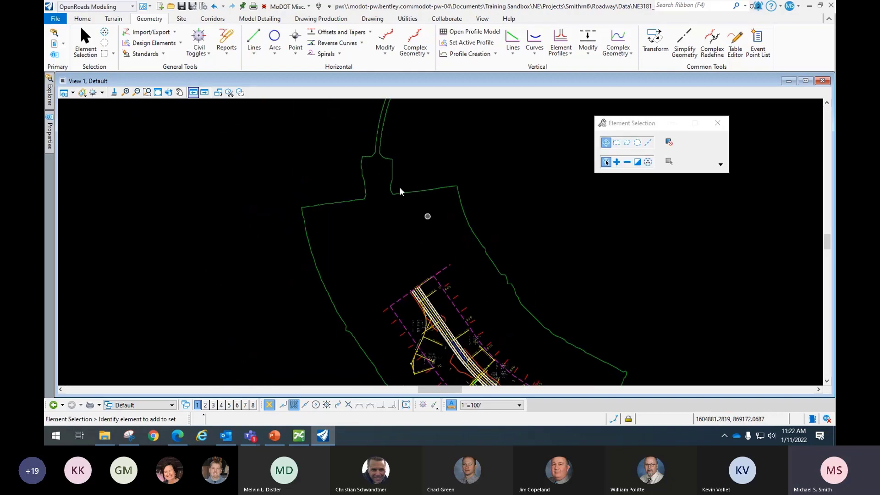
# - Start the horizontal geometry Point command and choose the J5P3181 terrain boundary as the reference terrain for its elevation
pyautogui.click(296, 54)
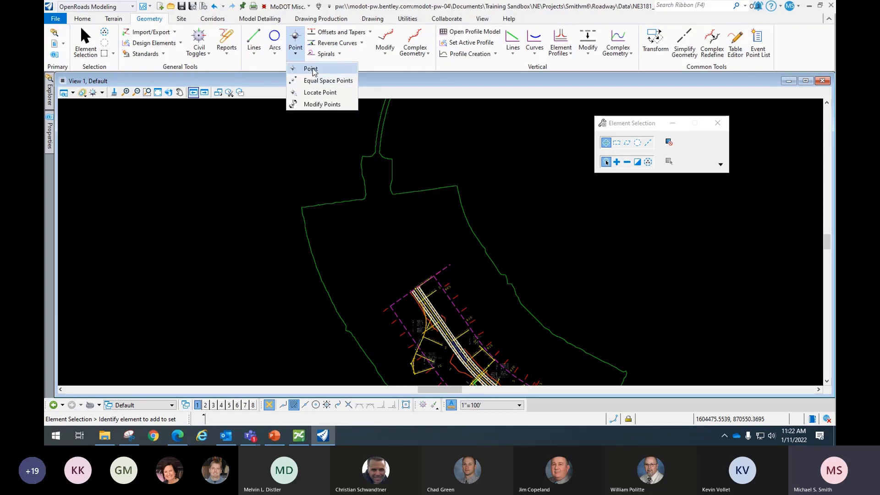
pyautogui.click(311, 69)
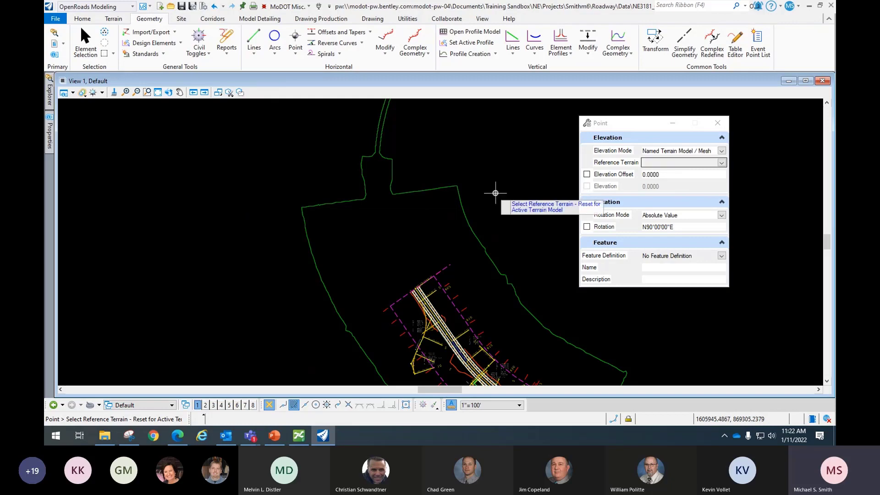
pyautogui.click(462, 196)
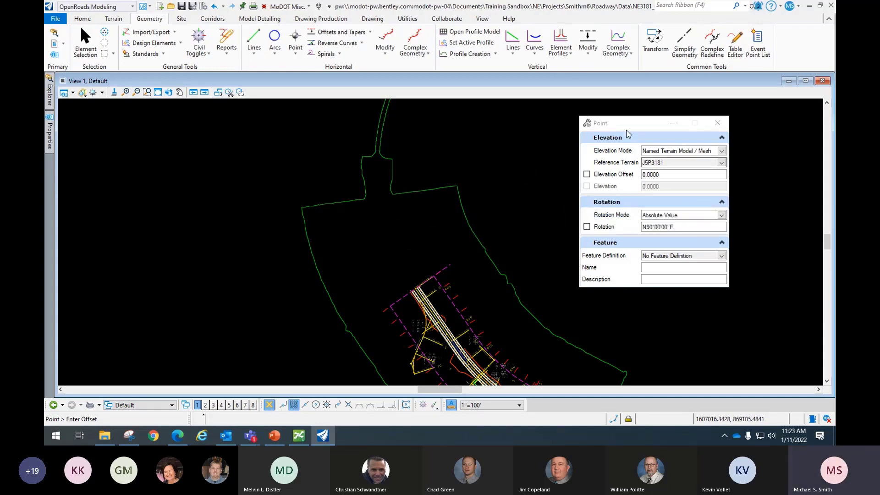
pyautogui.moveTo(627, 129); pyautogui.dragTo(616, 104)
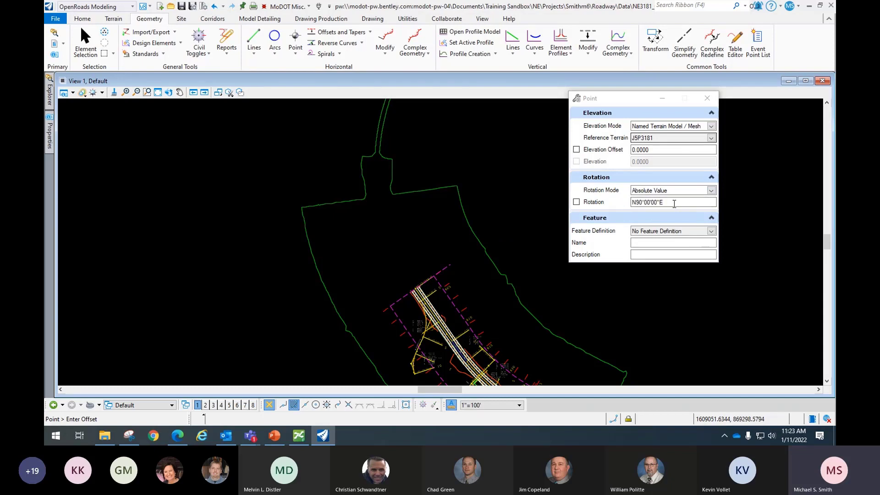
# - Set the point's feature definition to Existing Property Lines from the R/W Parcels drafting standards, and name the point 100
pyautogui.click(710, 231)
pyautogui.click(637, 248)
pyautogui.click(647, 257)
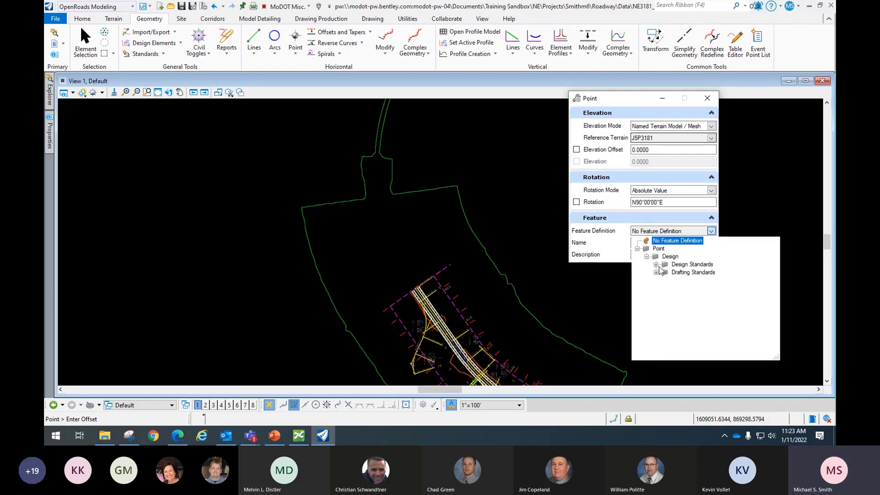
pyautogui.click(656, 273)
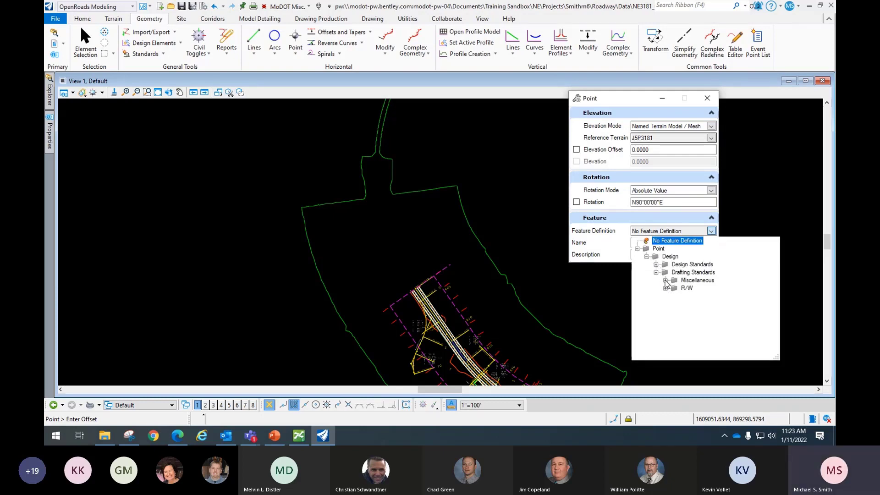
pyautogui.click(666, 288)
pyautogui.click(675, 296)
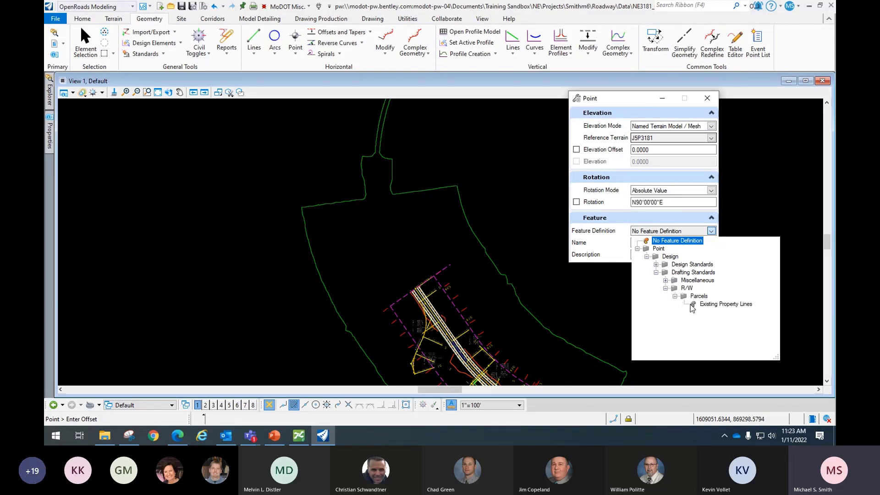
pyautogui.click(733, 306)
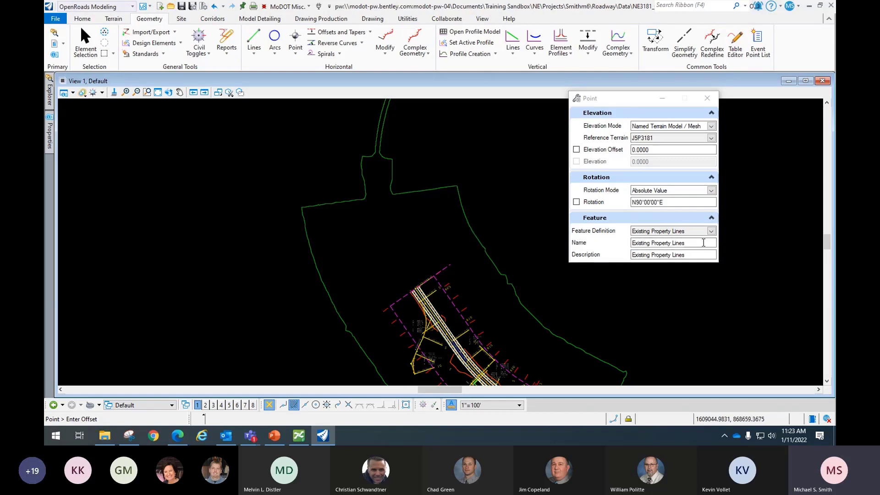
pyautogui.write('10')
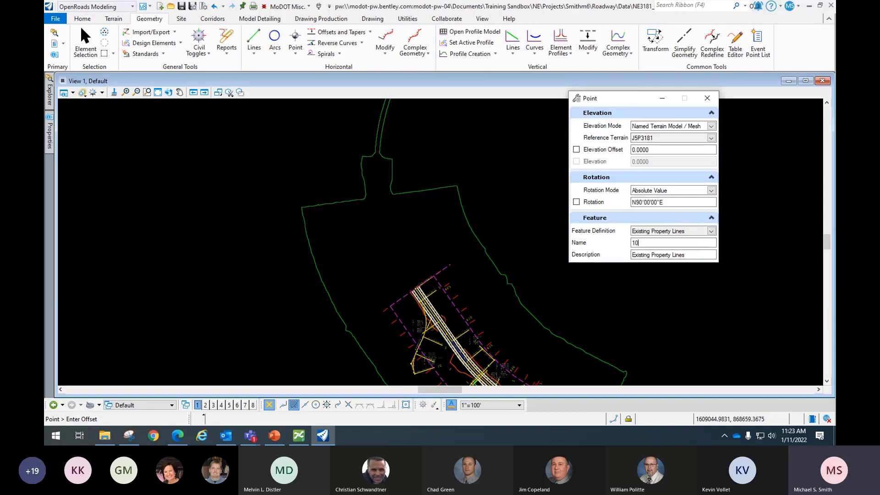
pyautogui.write('0')
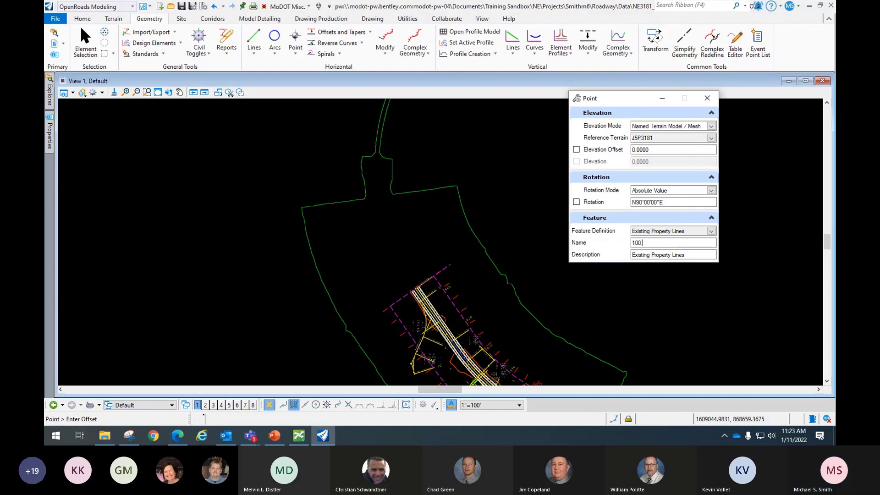
# - Set the point's feature definition to 070 Found Concrete RW Marker from the Miscellaneous drafting standards, and name the point 100
pyautogui.click(711, 232)
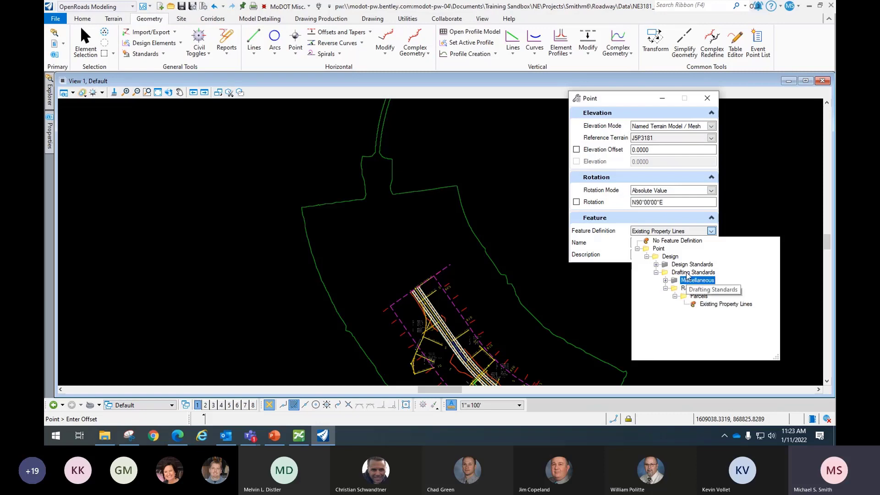
pyautogui.click(656, 265)
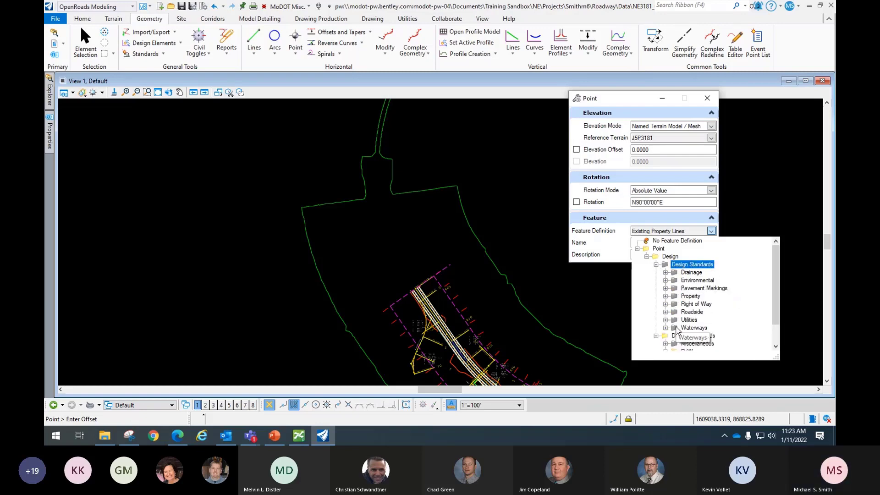
pyautogui.scroll(-1, 676, 329)
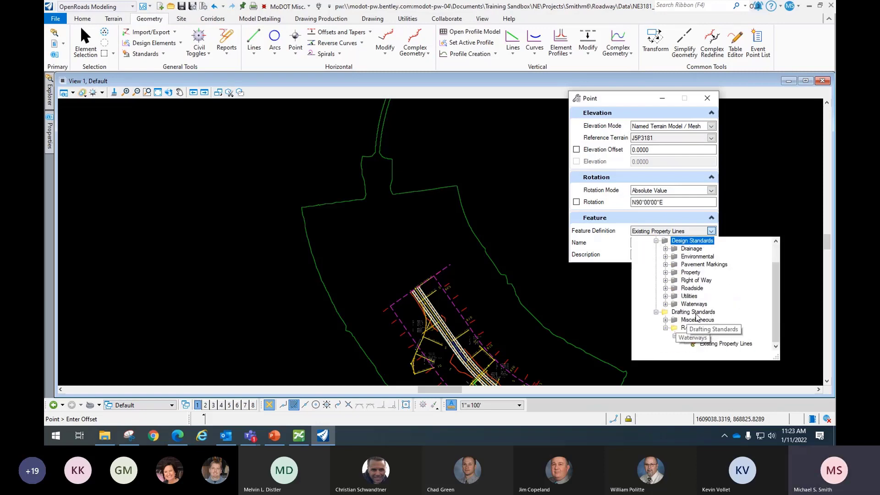
pyautogui.click(667, 320)
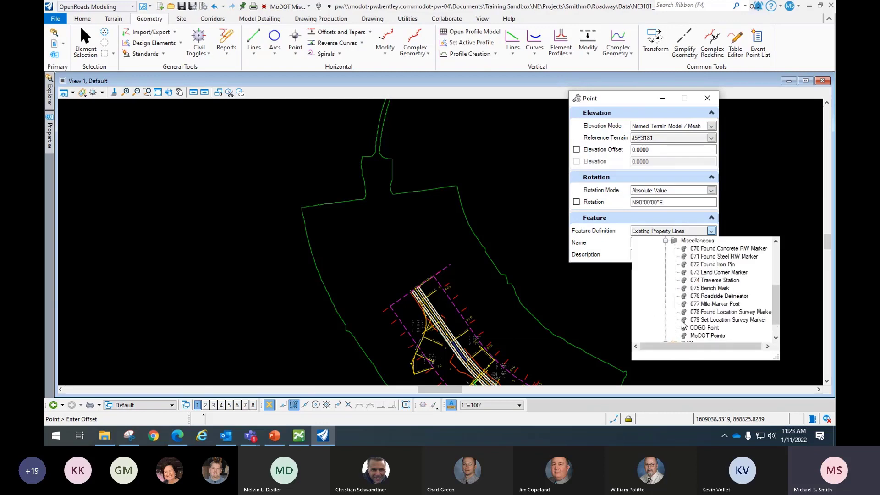
pyautogui.click(735, 251)
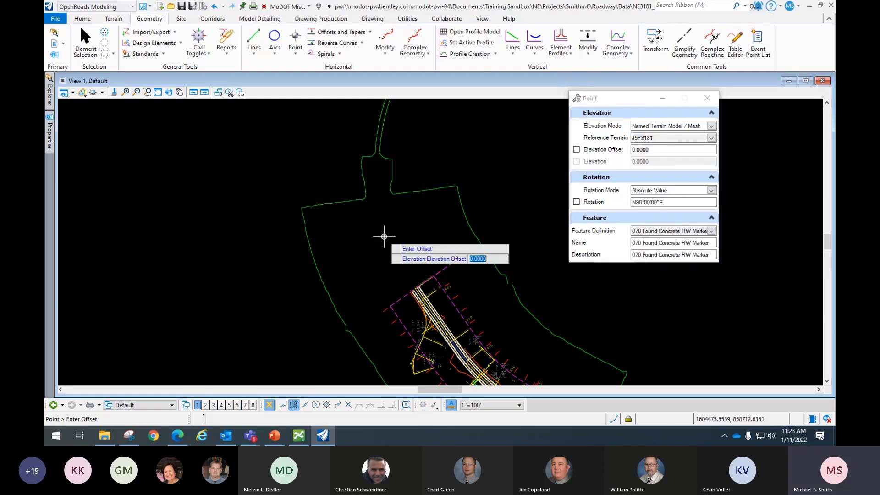
pyautogui.doubleClick(701, 243)
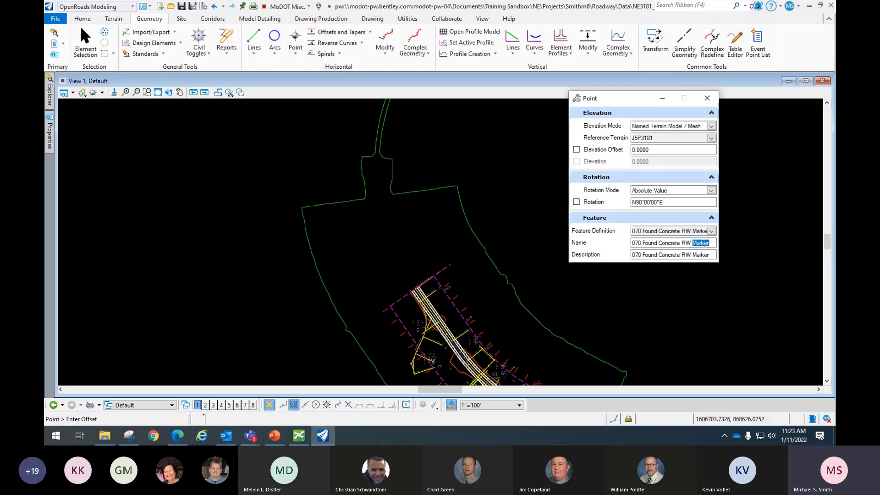
pyautogui.moveTo(713, 244); pyautogui.dragTo(597, 242)
pyautogui.write('100')
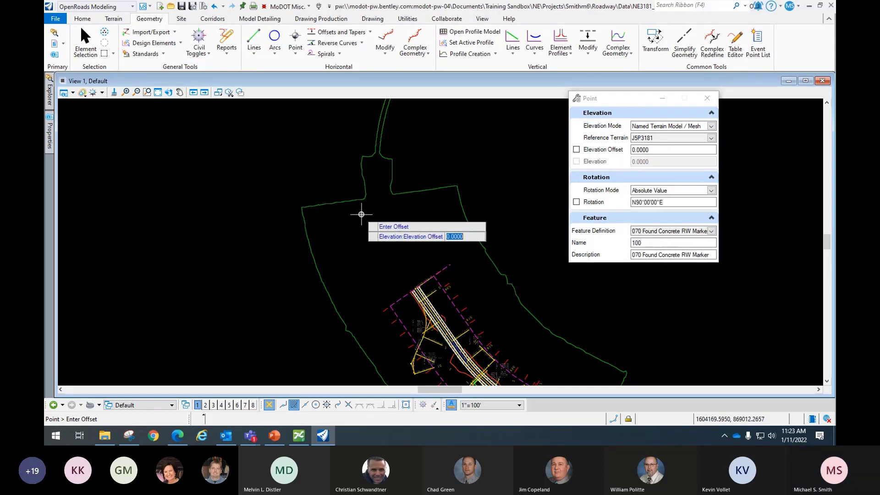
# - Place point 100 just inside the terrain boundary's northwest corner with a 0.0000 elevation offset and a rotation of about N82°40'E
pyautogui.click(355, 217)
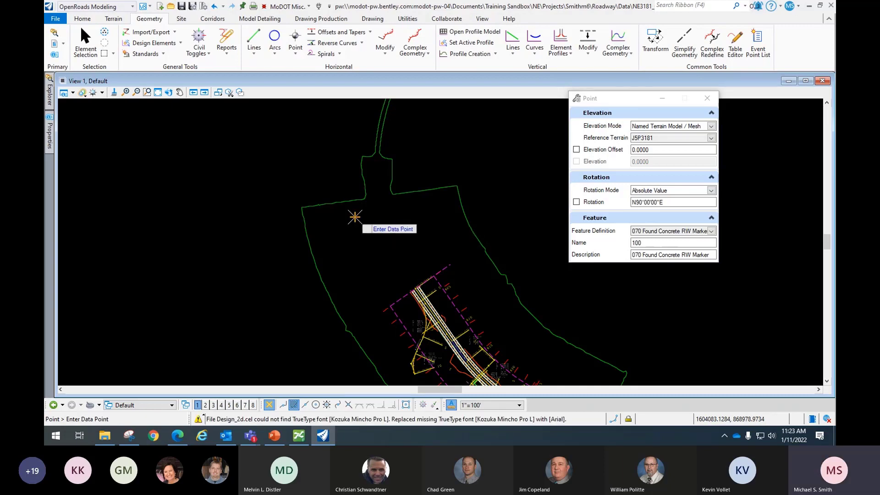
pyautogui.click(355, 221)
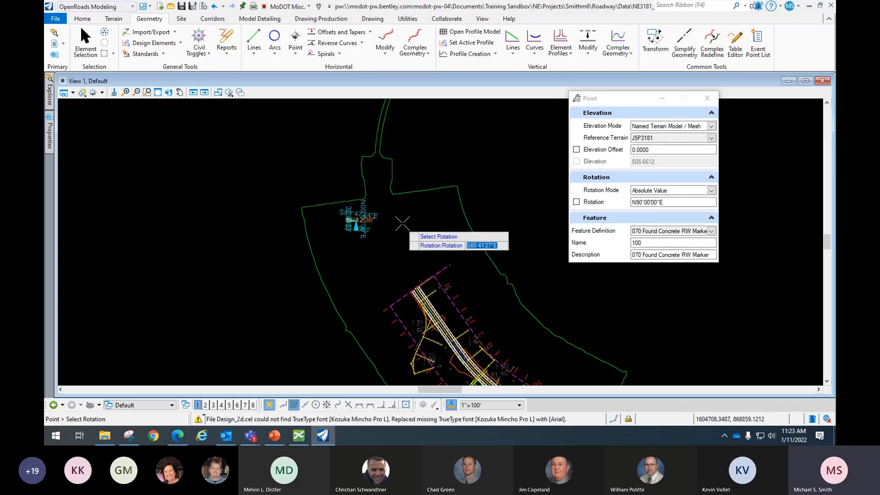
pyautogui.click(412, 207)
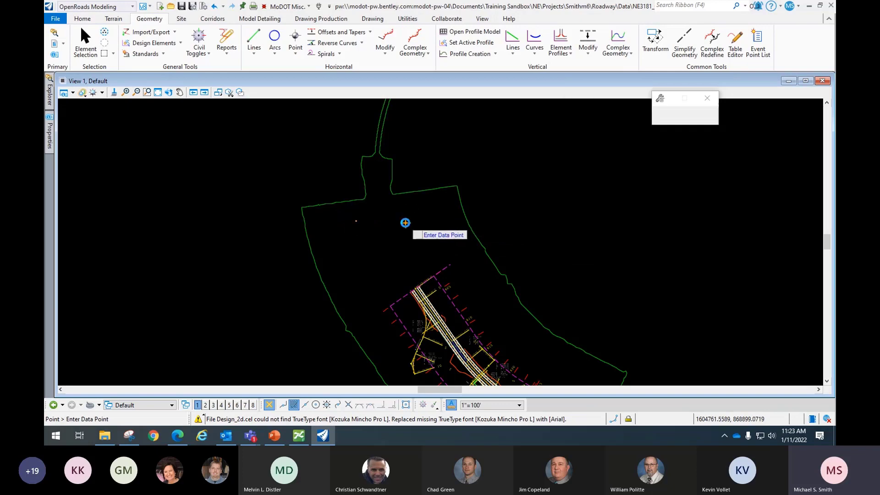
pyautogui.scroll(3, 362, 223)
pyautogui.scroll(2, 361, 225)
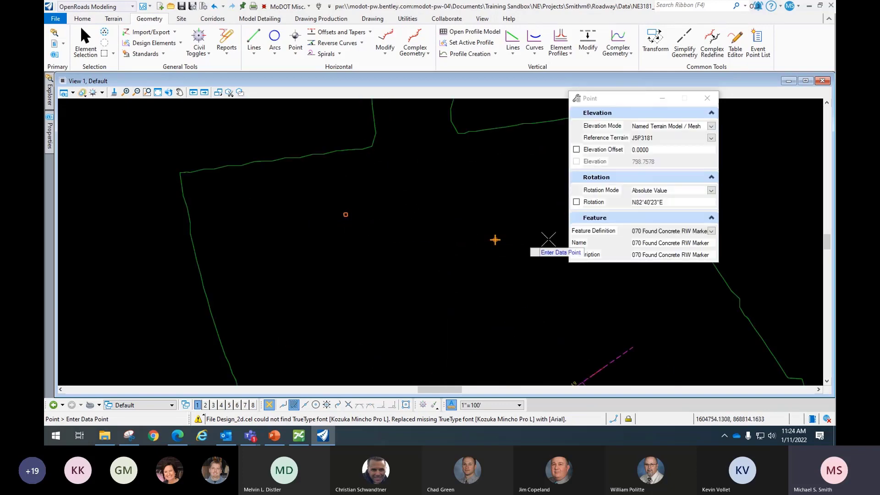
# - Name the next point 101 and place it about 316 ft east of point 100 with a rotation of about S85°36'E
pyautogui.click(707, 243)
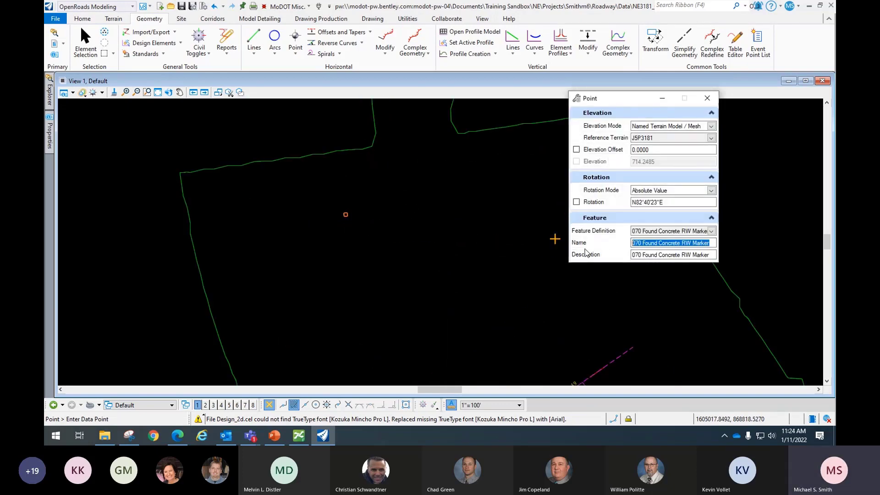
pyautogui.write('101')
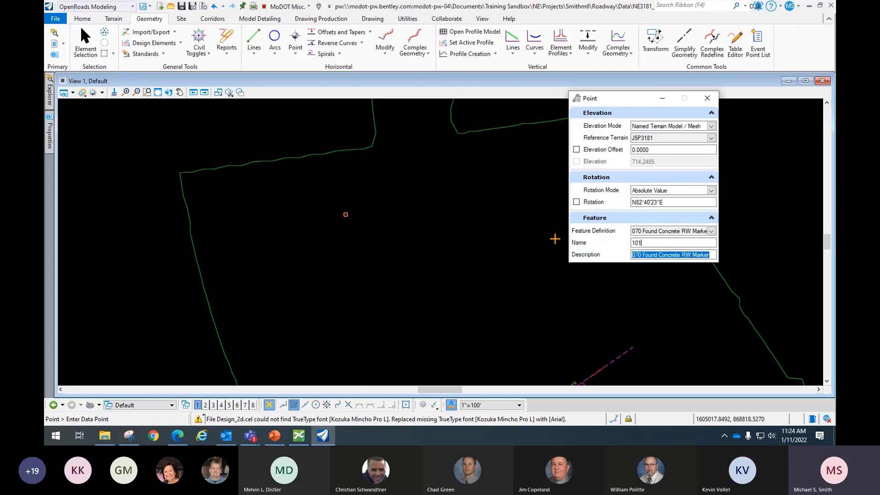
pyautogui.click(417, 212)
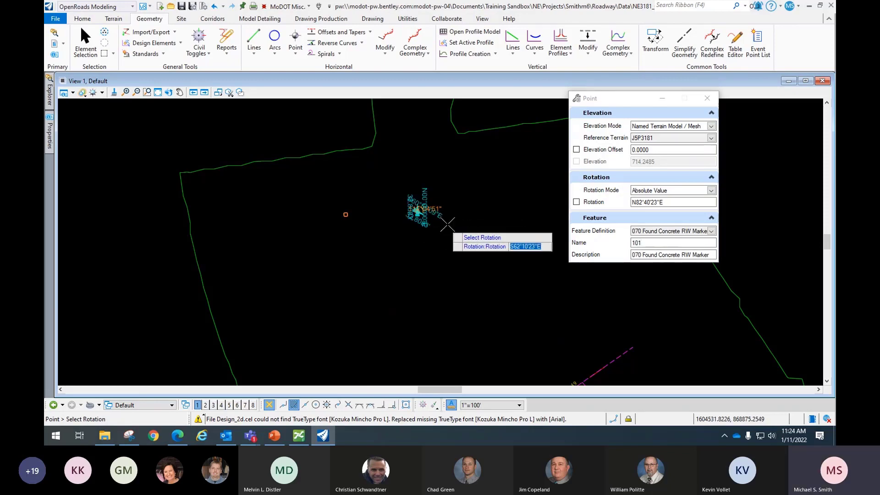
pyautogui.click(464, 214)
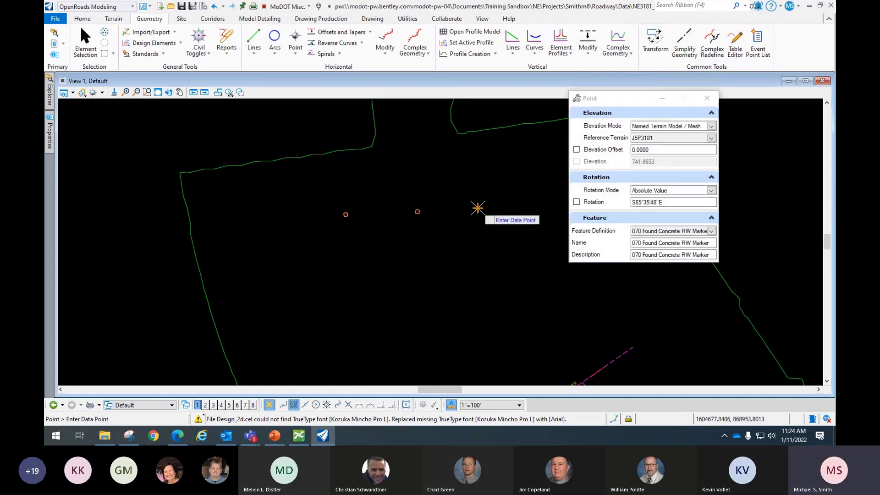
pyautogui.rightClick(477, 211)
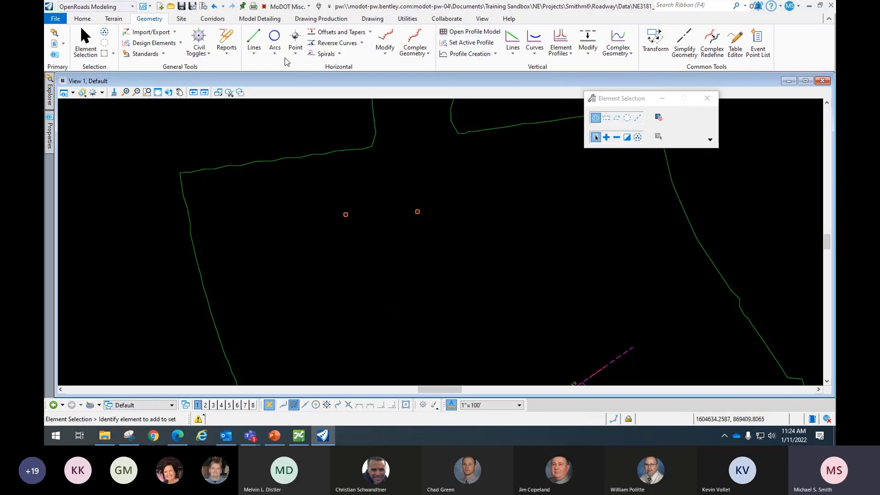
# - Start Locate Point with the Traverse method, using point 100 as the occupied point and point 101 as the backsight
pyautogui.click(295, 49)
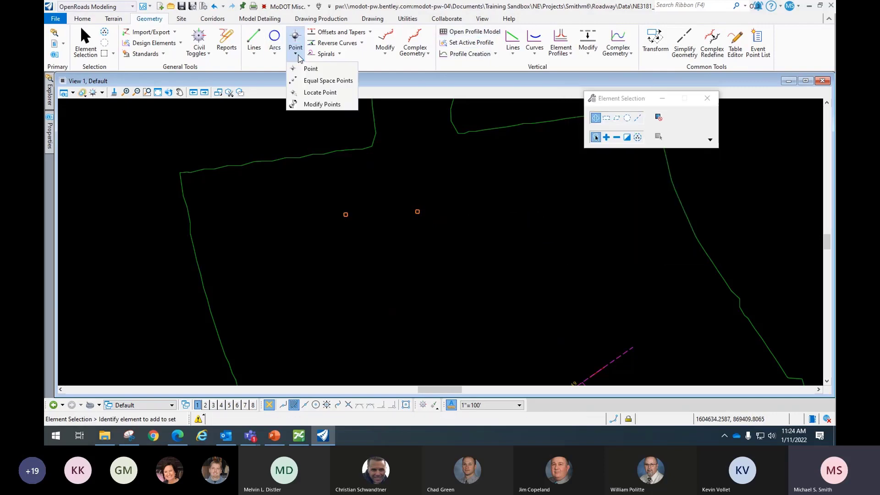
pyautogui.click(320, 93)
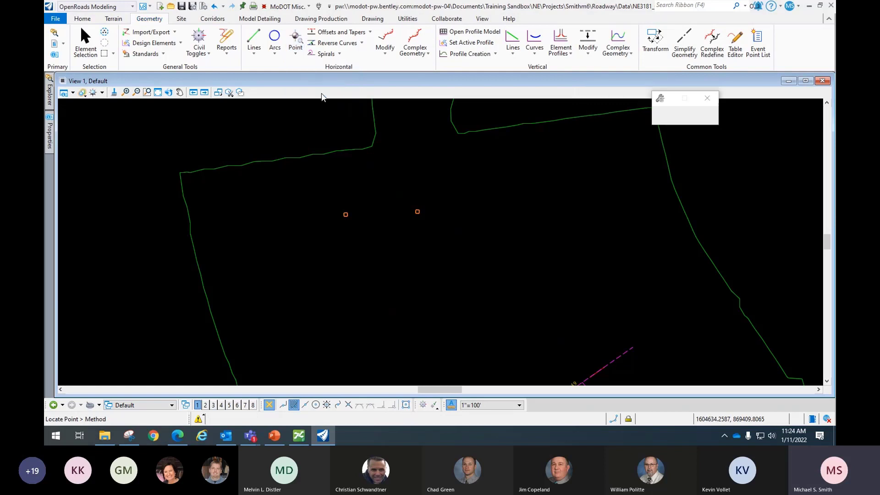
pyautogui.moveTo(625, 98); pyautogui.dragTo(543, 165)
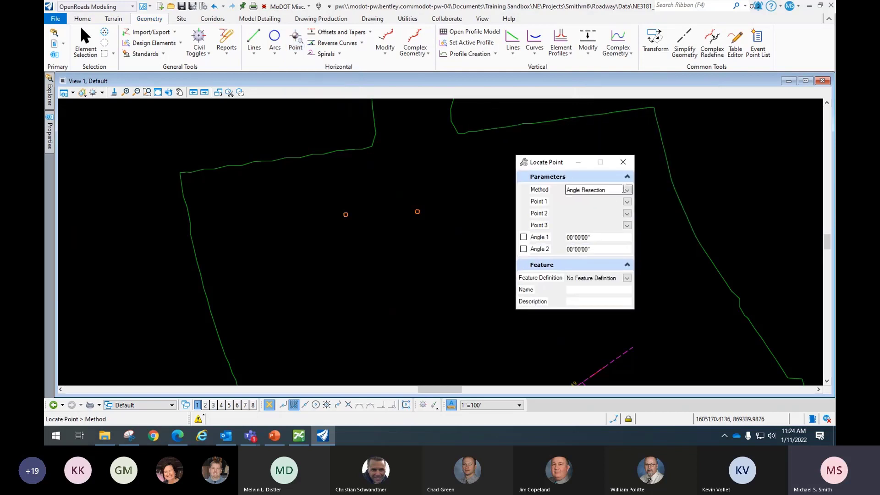
pyautogui.click(627, 190)
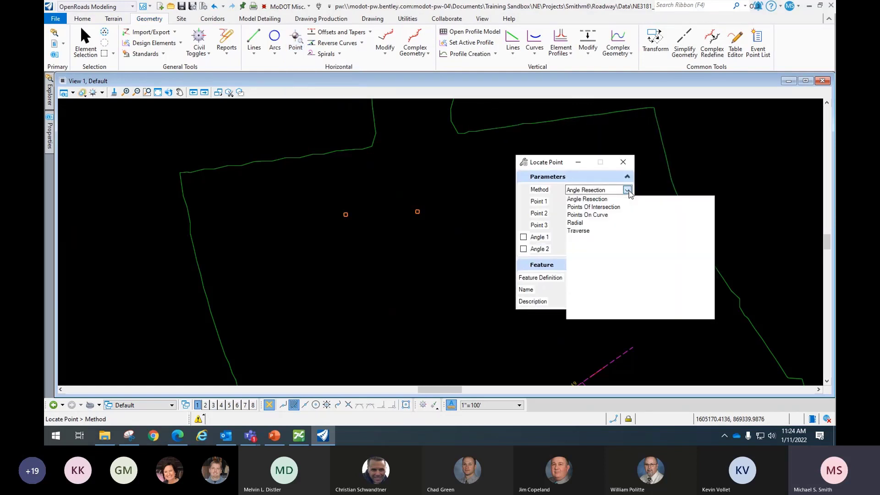
pyautogui.click(544, 193)
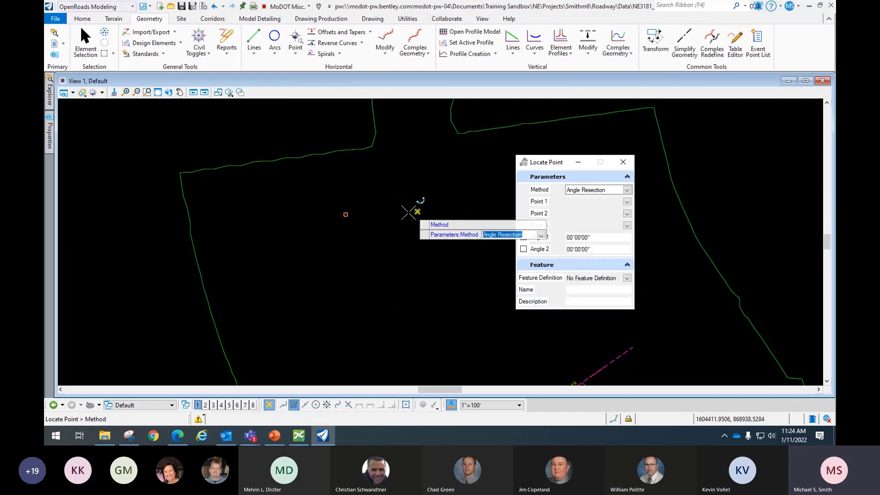
pyautogui.click(628, 190)
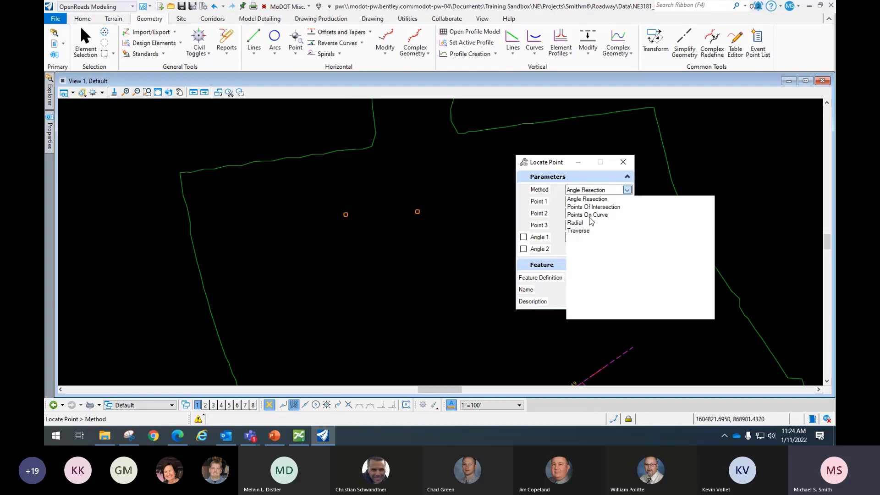
pyautogui.click(579, 231)
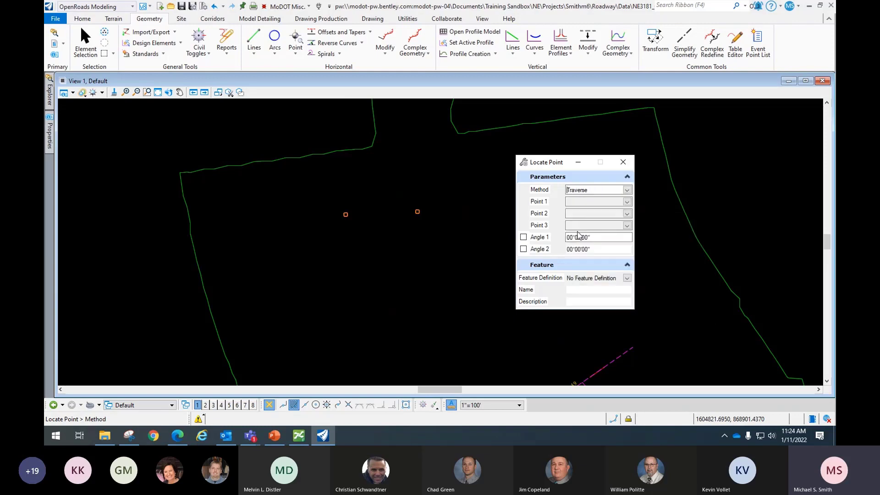
pyautogui.click(627, 201)
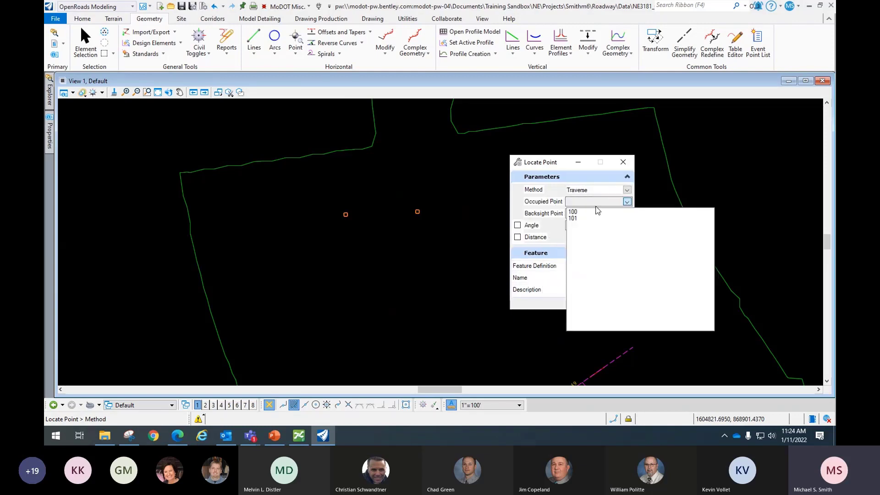
pyautogui.click(579, 213)
pyautogui.click(627, 214)
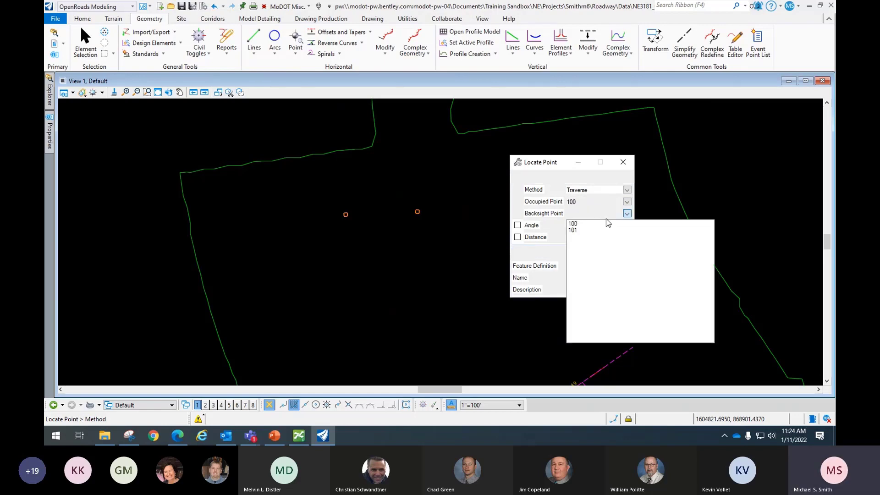
pyautogui.click(590, 230)
# - Lock the traverse distance at 1000 and the angle at 45°00'00"
pyautogui.click(517, 225)
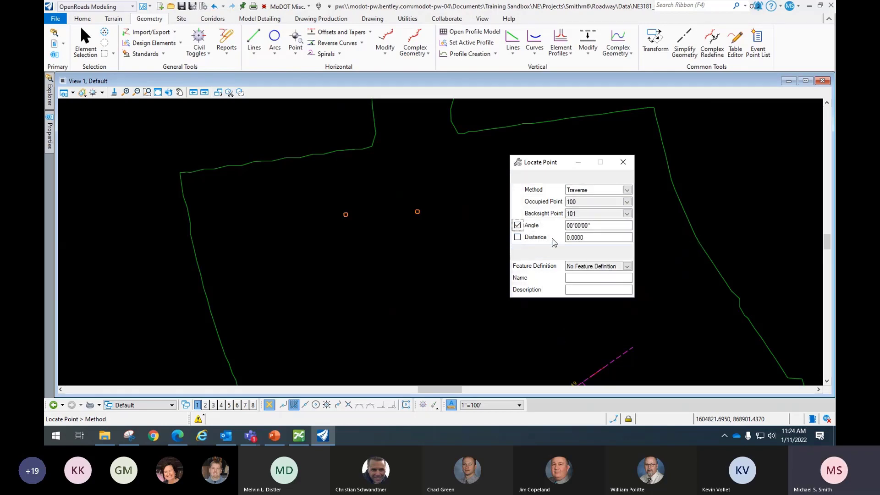
pyautogui.click(591, 237)
pyautogui.write('1000')
pyautogui.click(571, 226)
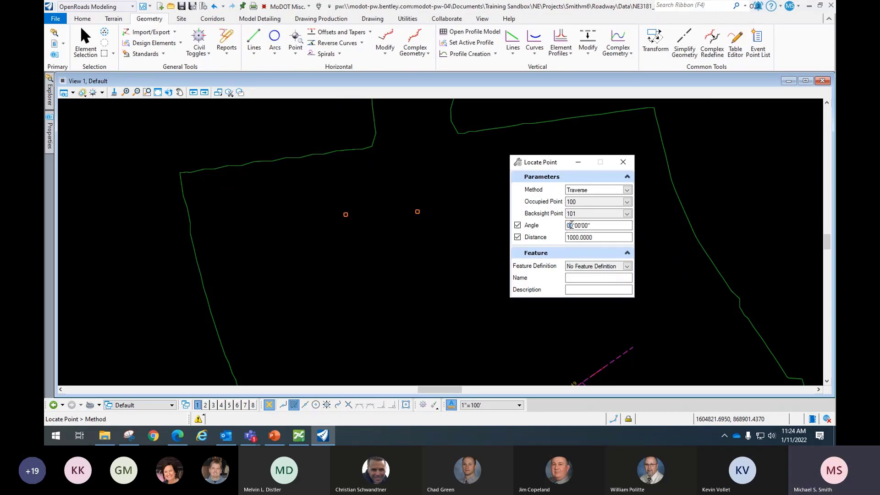
pyautogui.write('45')
# - Name the traverse point 802 and set its feature definition to 075 Bench Mark from the Miscellaneous drafting standards
pyautogui.click(588, 277)
pyautogui.write('802')
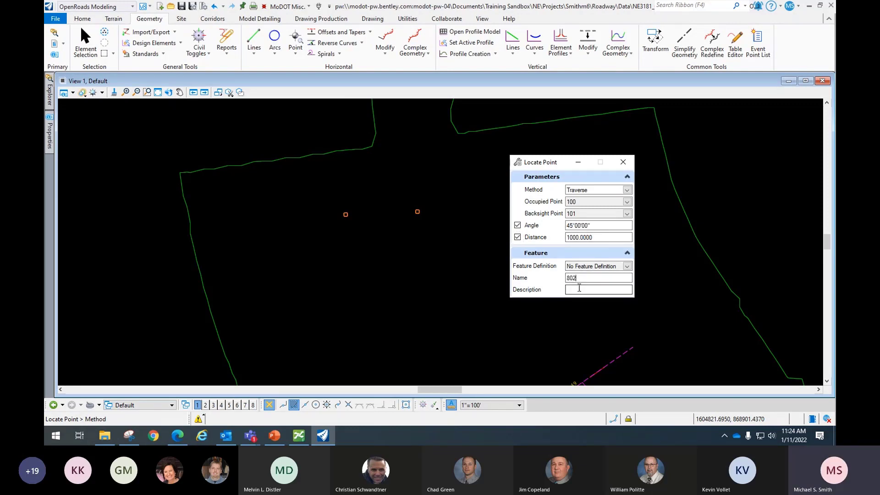
pyautogui.click(627, 266)
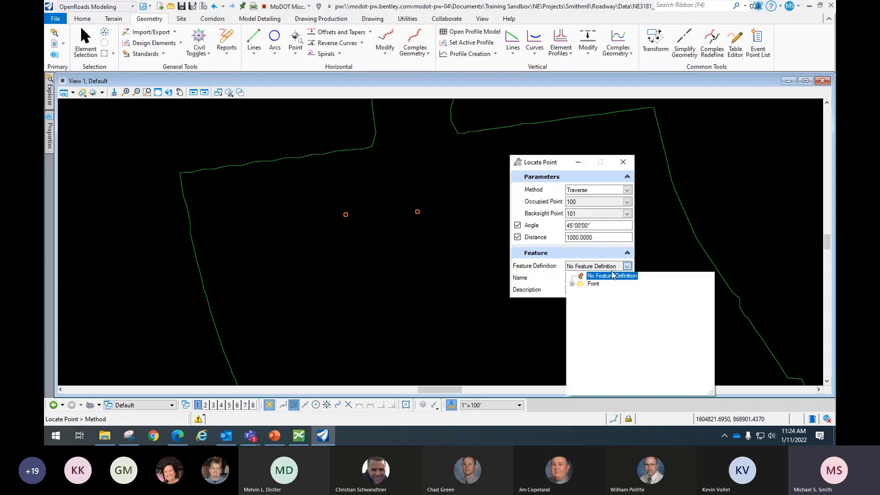
pyautogui.click(571, 284)
pyautogui.click(581, 292)
pyautogui.click(591, 308)
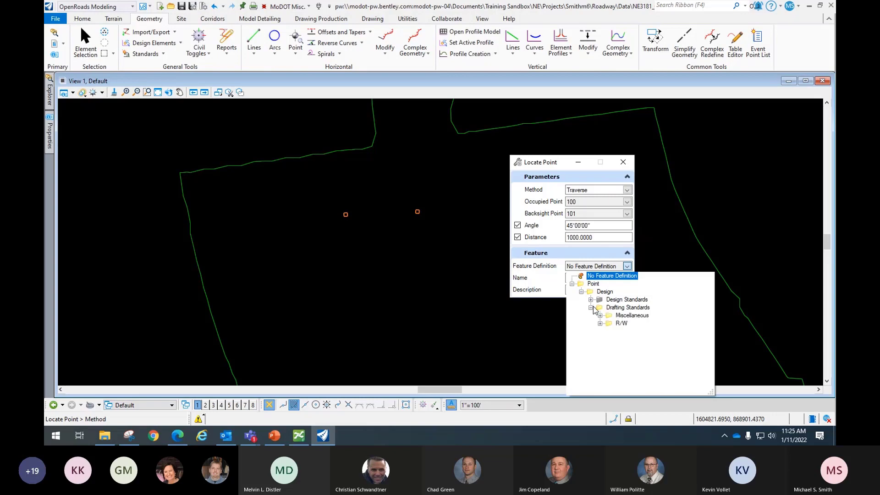
pyautogui.click(600, 316)
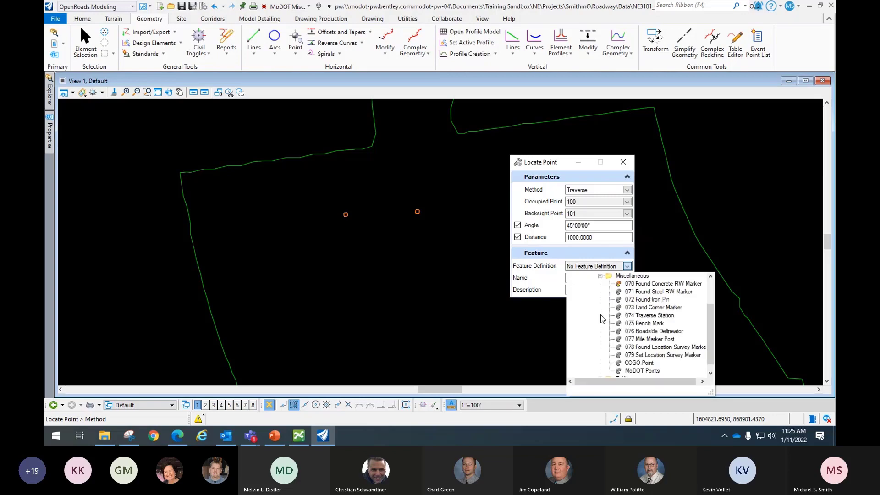
pyautogui.click(662, 323)
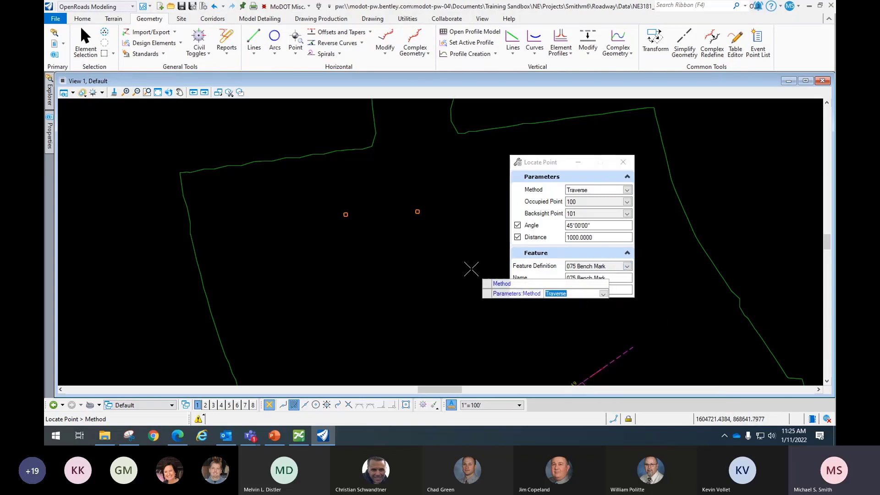
# - Confirm the traverse parameters and accept the design to place the bench mark point southeast of point 100
pyautogui.moveTo(573, 163); pyautogui.dragTo(606, 135)
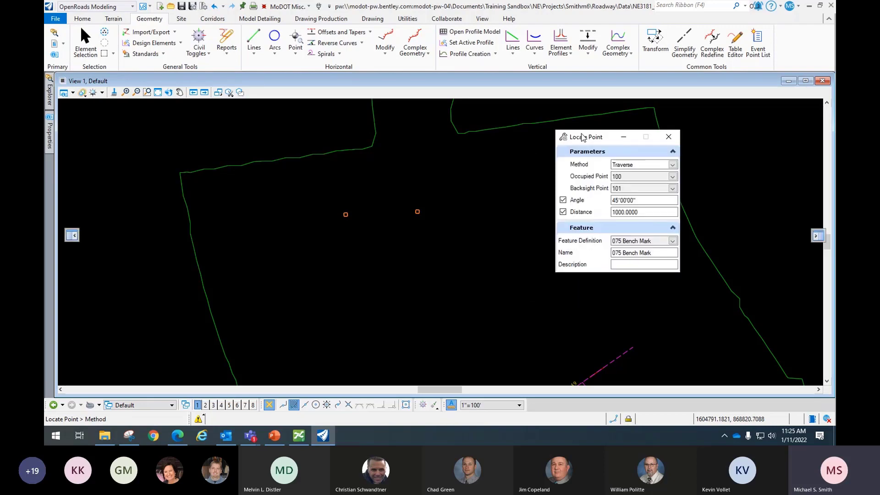
pyautogui.click(418, 211)
pyautogui.press('Return')
pyautogui.press('Return')
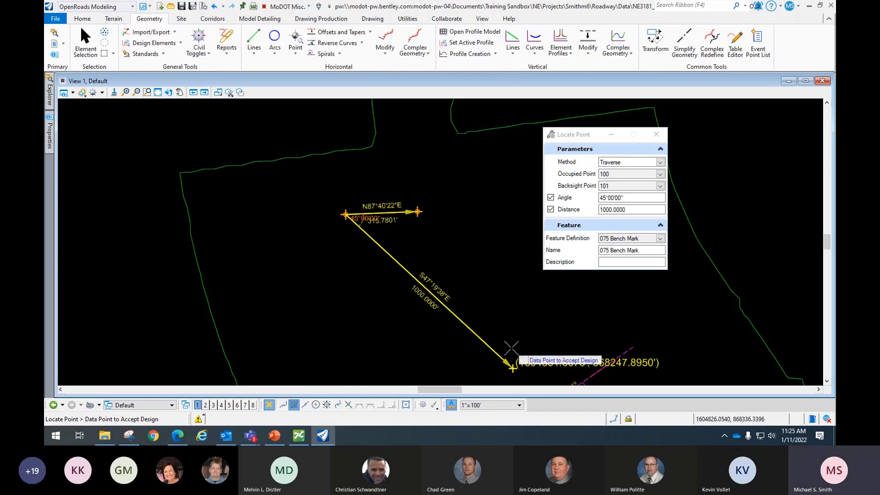
pyautogui.click(483, 274)
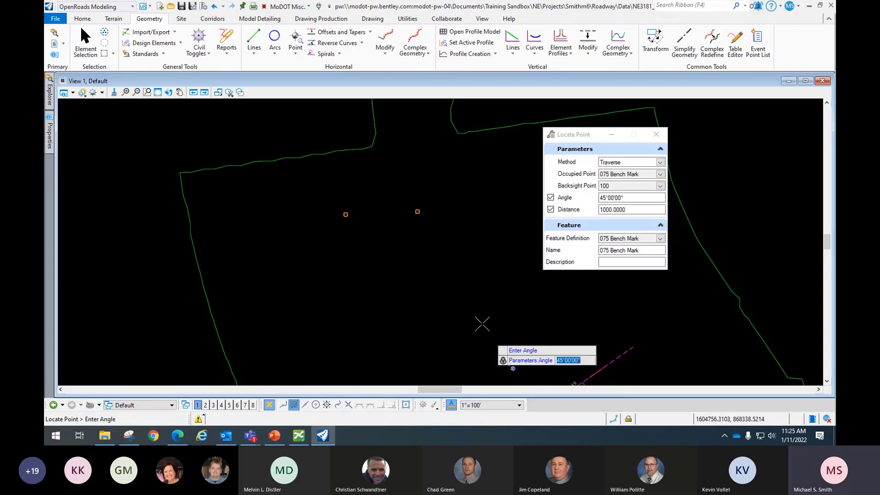
# - Examine the elevation mode options of the Modify Points command without changing any point
pyautogui.moveTo(503, 308)
pyautogui.mouseDown(button='middle')
pyautogui.moveTo(392, 227)
pyautogui.moveTo(355, 228)
pyautogui.mouseUp(button='middle')
pyautogui.scroll(-1, 354, 228)
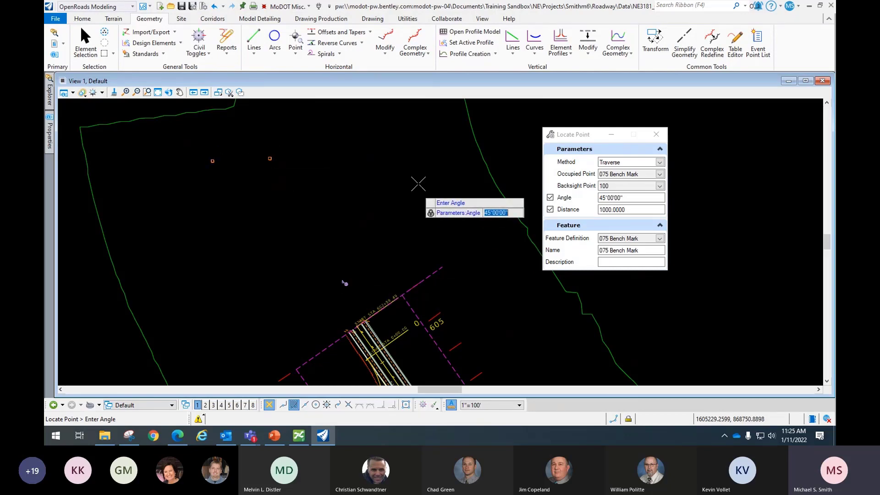
pyautogui.click(295, 49)
pyautogui.click(314, 101)
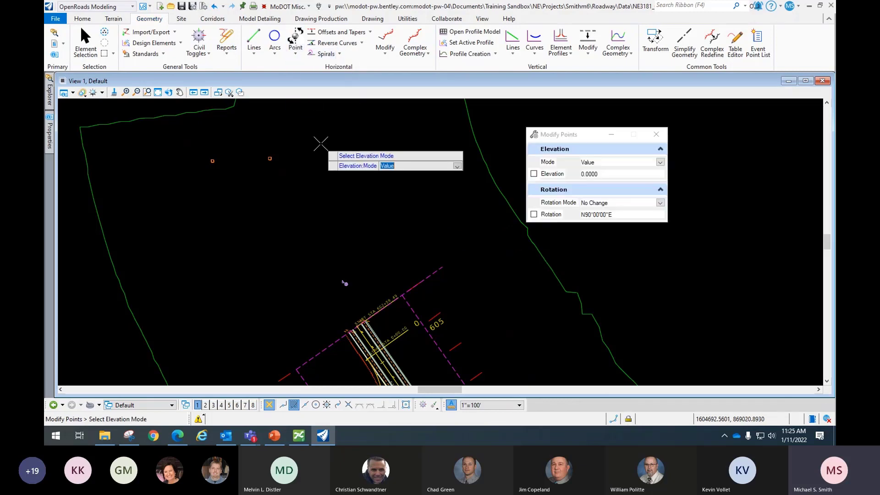
pyautogui.moveTo(592, 135); pyautogui.dragTo(507, 124)
pyautogui.click(527, 152)
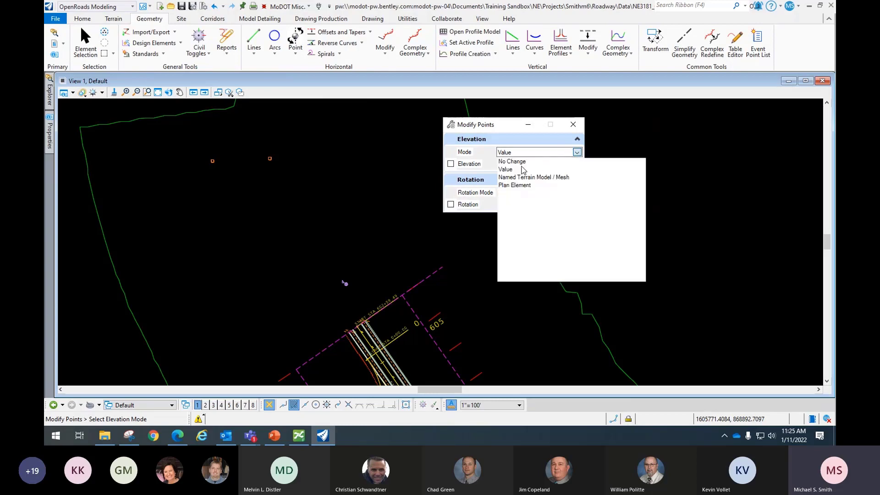
pyautogui.click(507, 170)
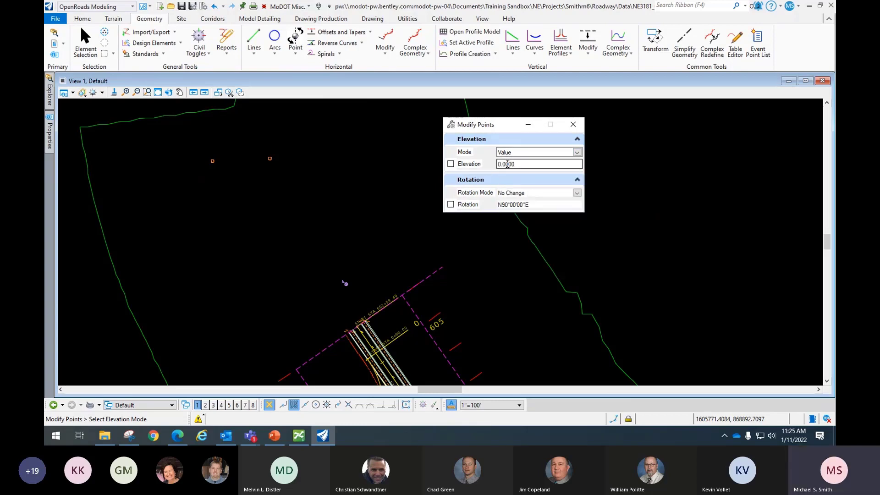
pyautogui.click(577, 152)
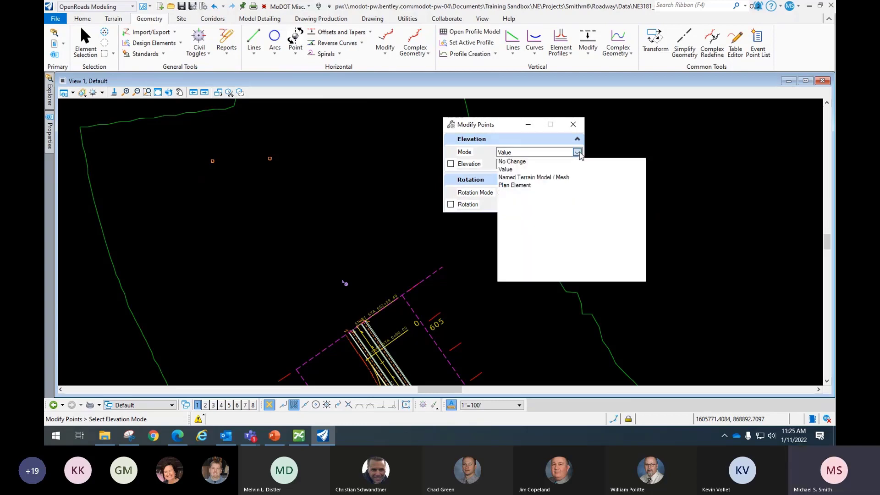
pyautogui.click(577, 153)
pyautogui.click(577, 152)
pyautogui.click(505, 169)
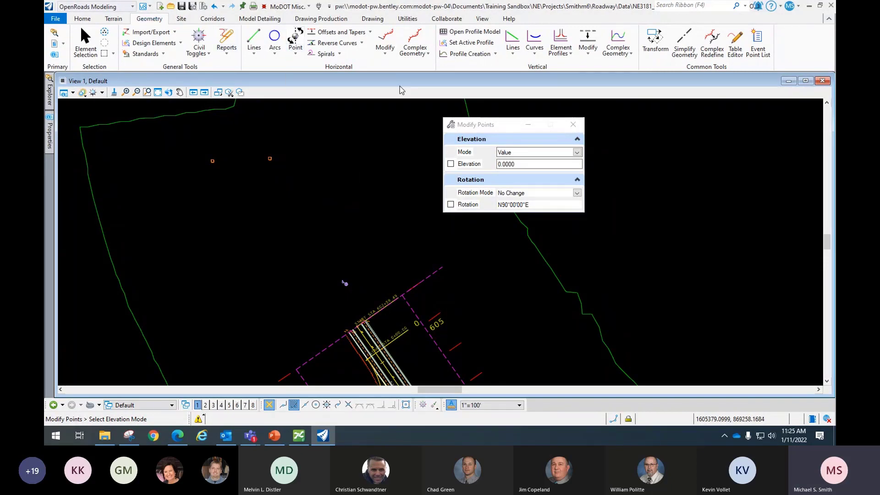
pyautogui.press('Escape')
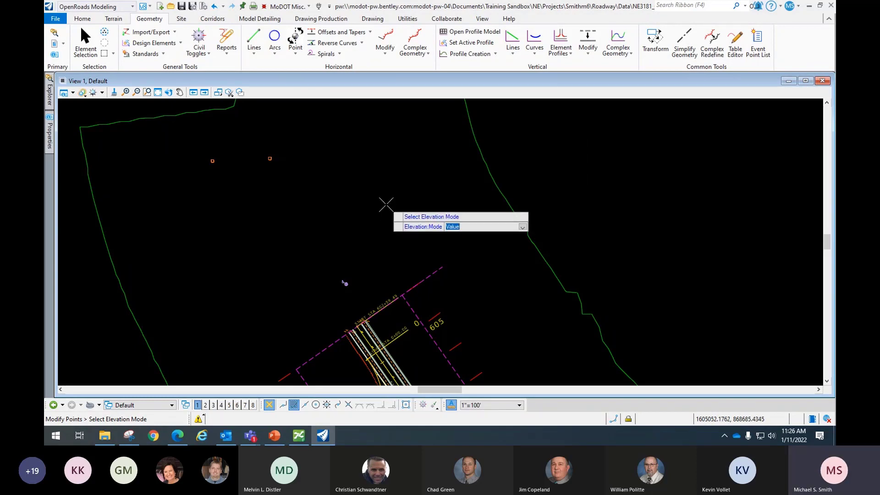
pyautogui.press('Escape')
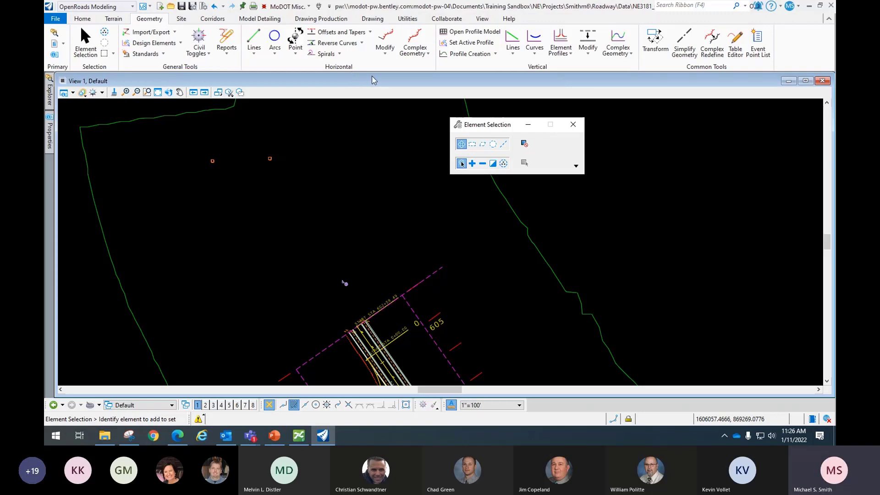
pyautogui.click(628, 54)
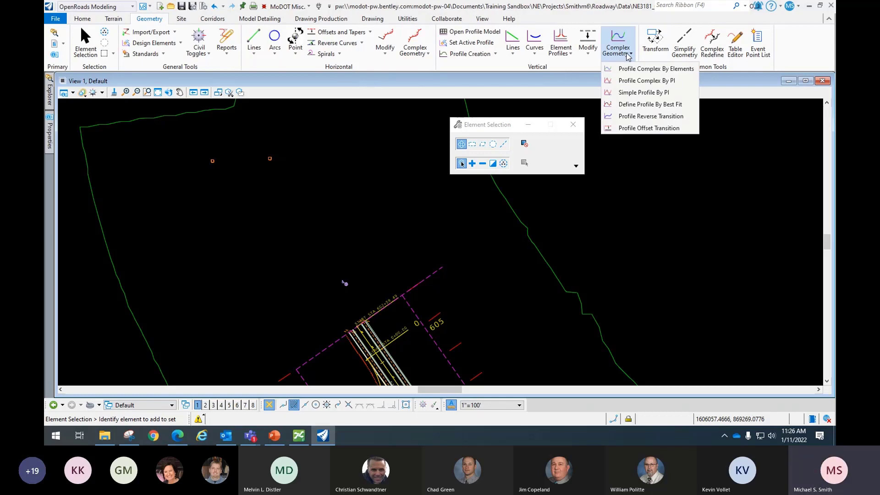
pyautogui.click(580, 84)
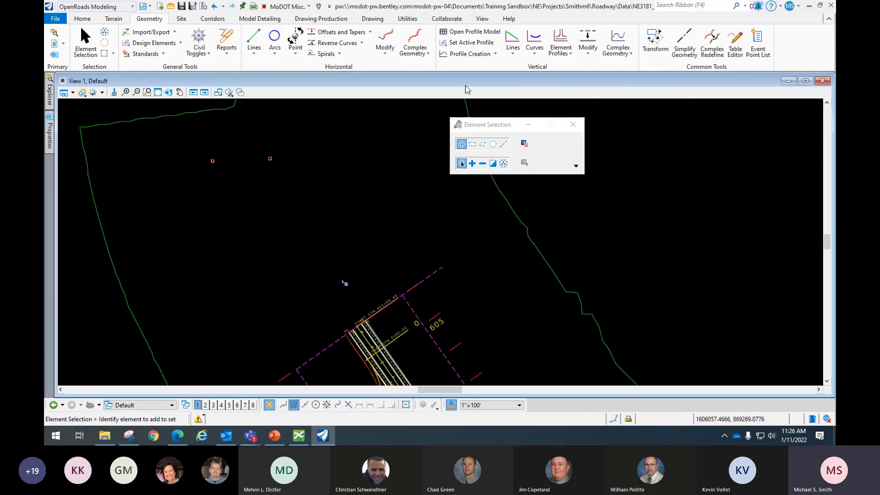
pyautogui.click(404, 55)
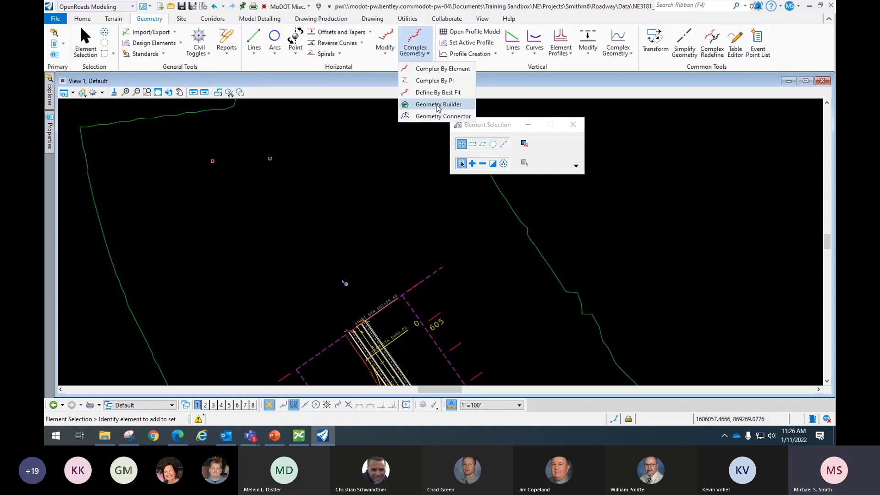
# - Start a new geometry in the Geometry Builder and name it with the attendee's surname followed by Castle
pyautogui.click(438, 105)
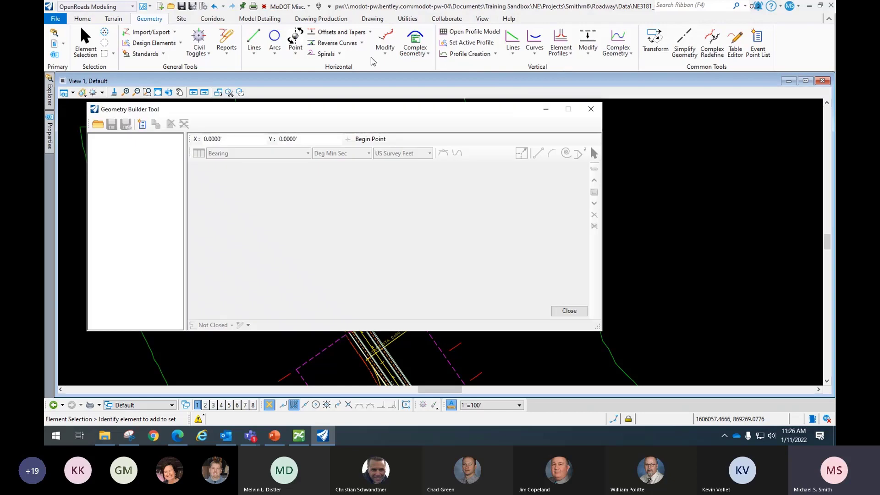
pyautogui.click(415, 48)
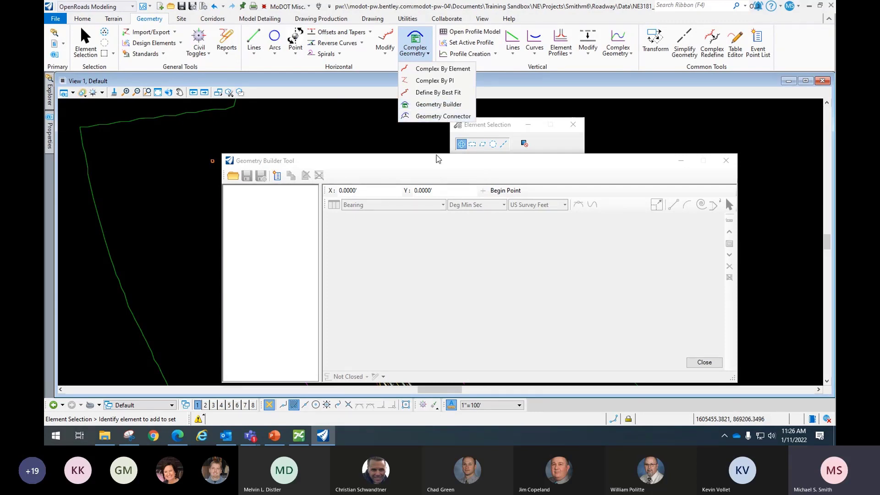
pyautogui.click(415, 165)
pyautogui.moveTo(385, 168); pyautogui.dragTo(405, 127)
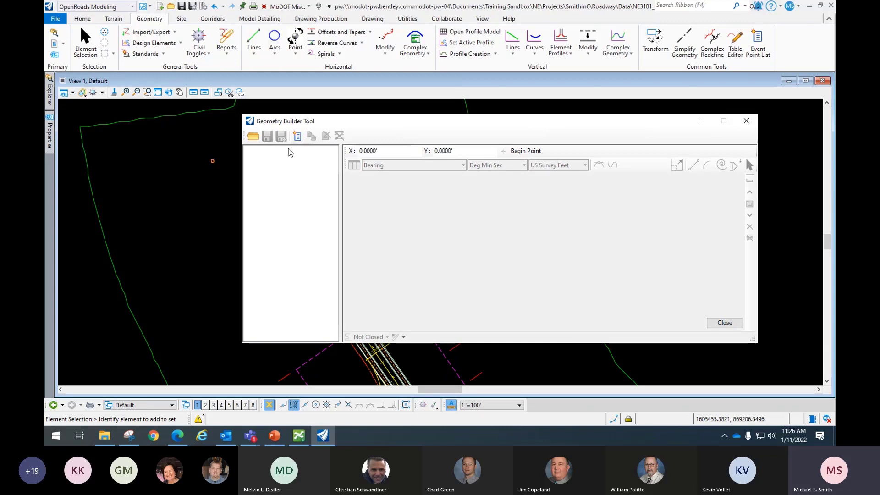
pyautogui.moveTo(305, 121); pyautogui.dragTo(337, 121)
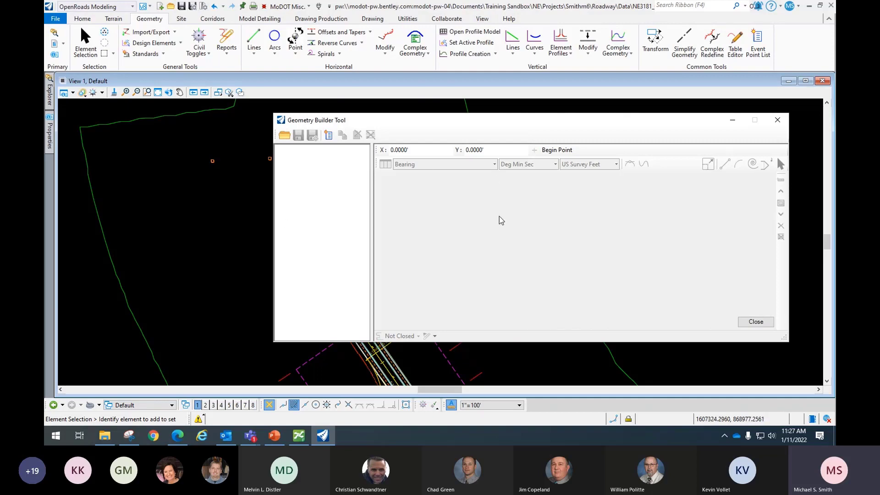
pyautogui.moveTo(519, 128); pyautogui.dragTo(501, 120)
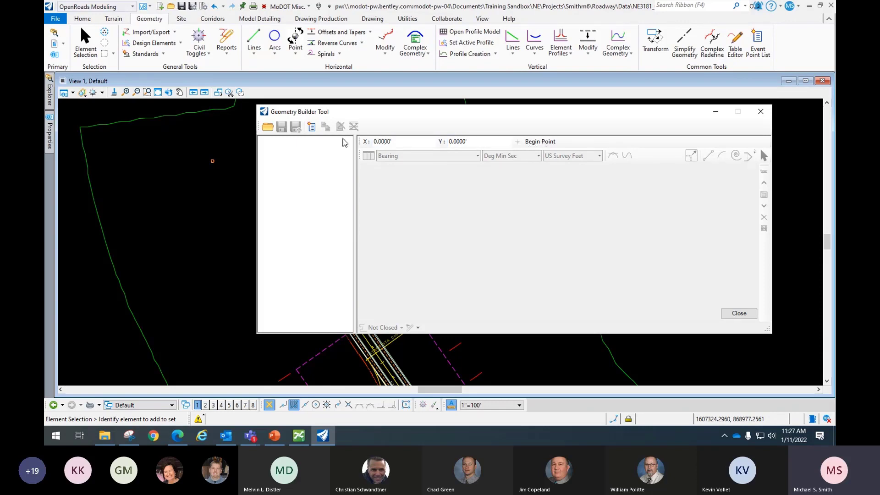
pyautogui.click(312, 127)
pyautogui.click(306, 154)
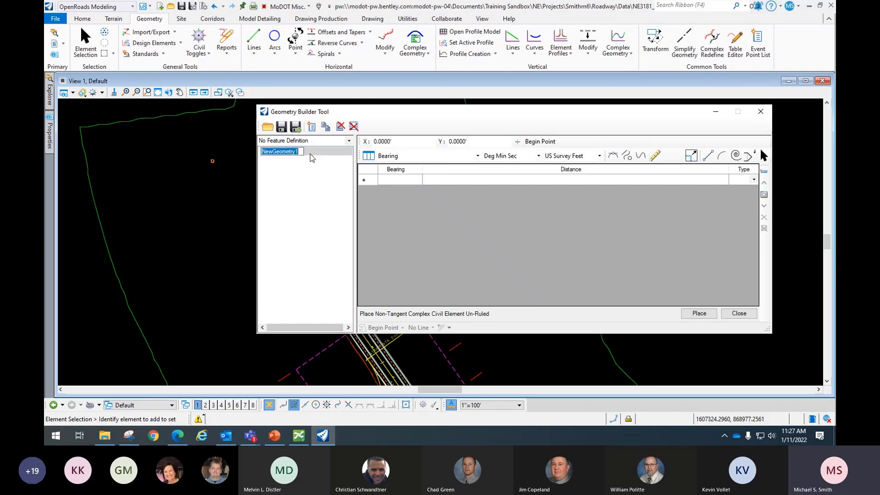
pyautogui.write('Vollet Castle')
pyautogui.press('Return')
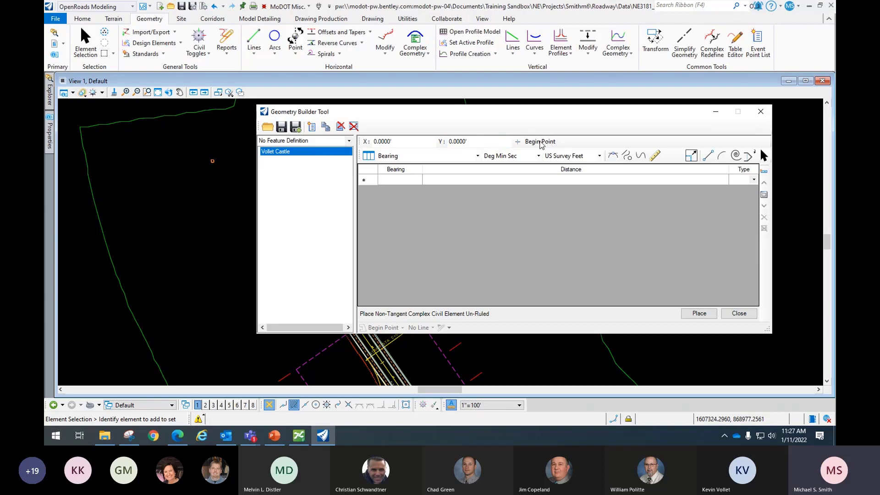
# - Set the geometry's begin point by snapping to the westernmost of the two square point symbols near the terrain's northwest corner
pyautogui.click(426, 141)
pyautogui.click(468, 143)
pyautogui.click(518, 142)
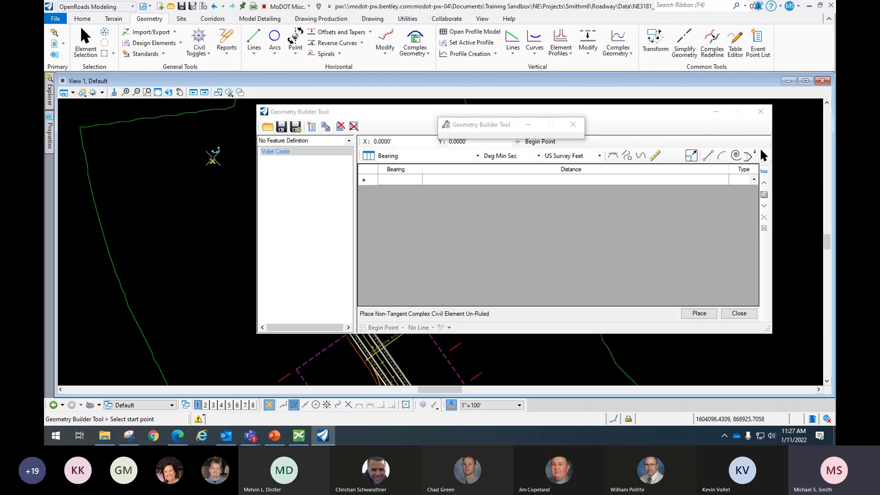
pyautogui.moveTo(486, 124); pyautogui.dragTo(89, 315)
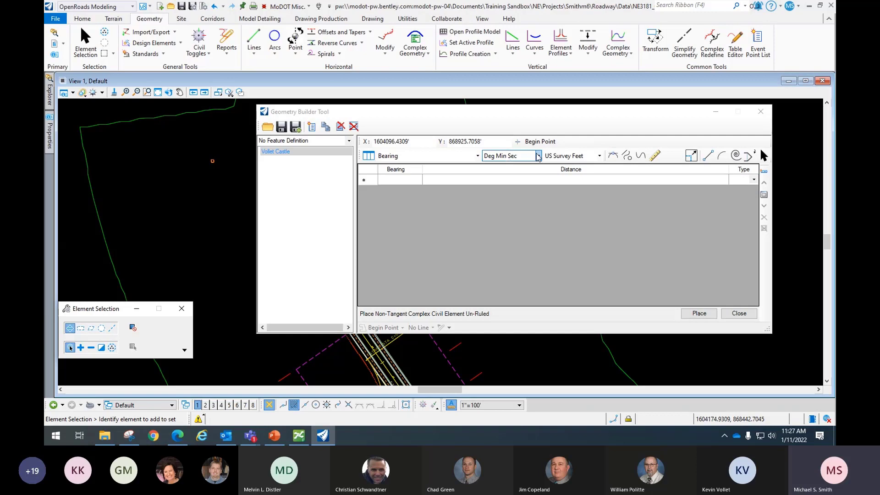
# - Review the available angle formats and distance units, keeping Deg Min Sec and US Survey Feet
pyautogui.click(537, 157)
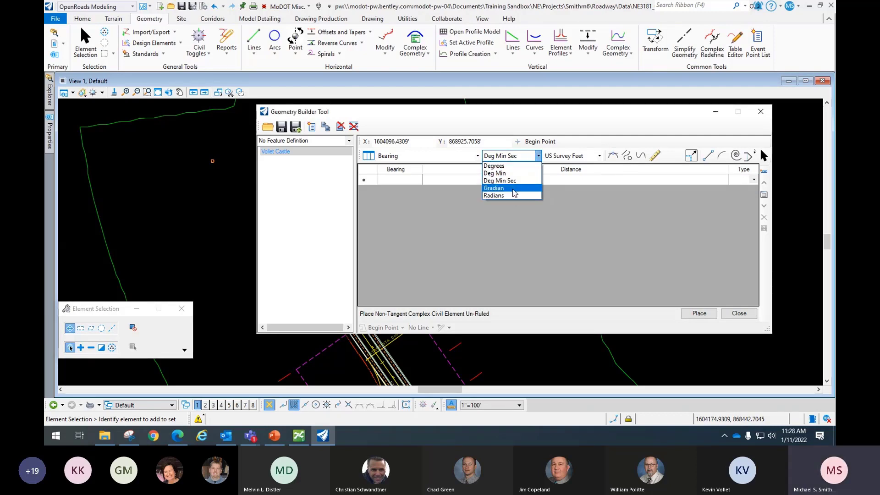
pyautogui.click(512, 166)
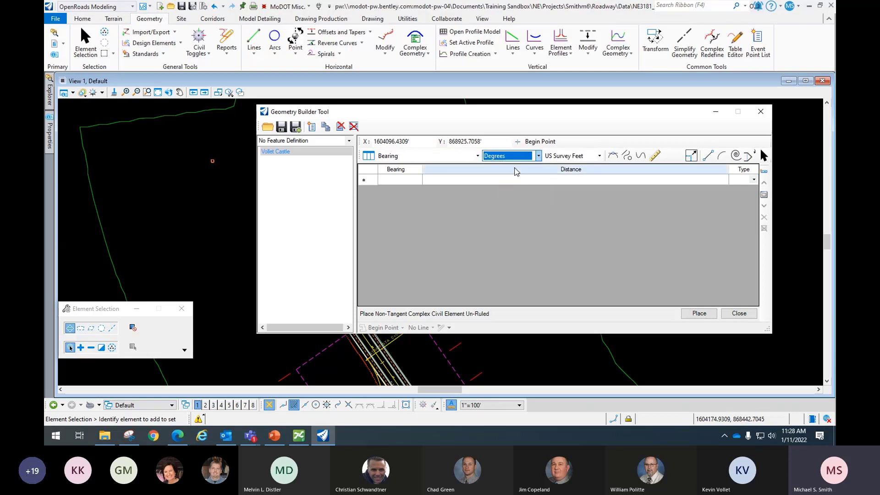
pyautogui.click(539, 156)
pyautogui.click(524, 180)
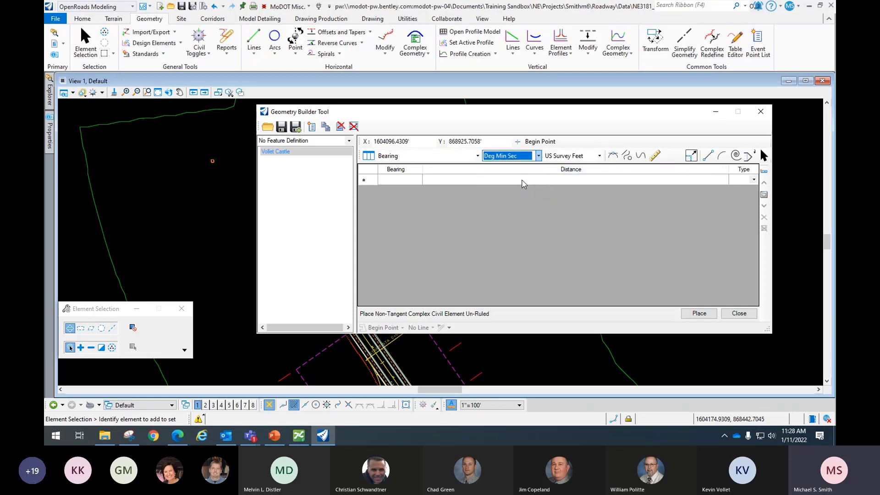
pyautogui.click(599, 156)
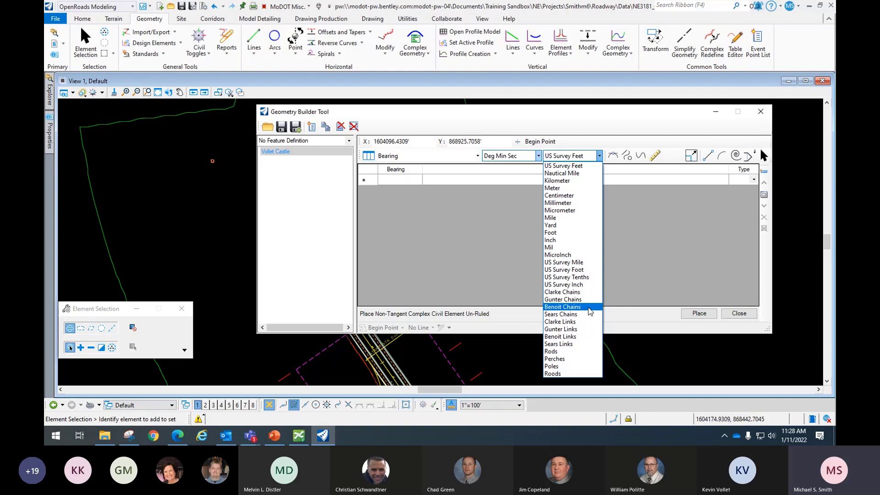
pyautogui.click(575, 166)
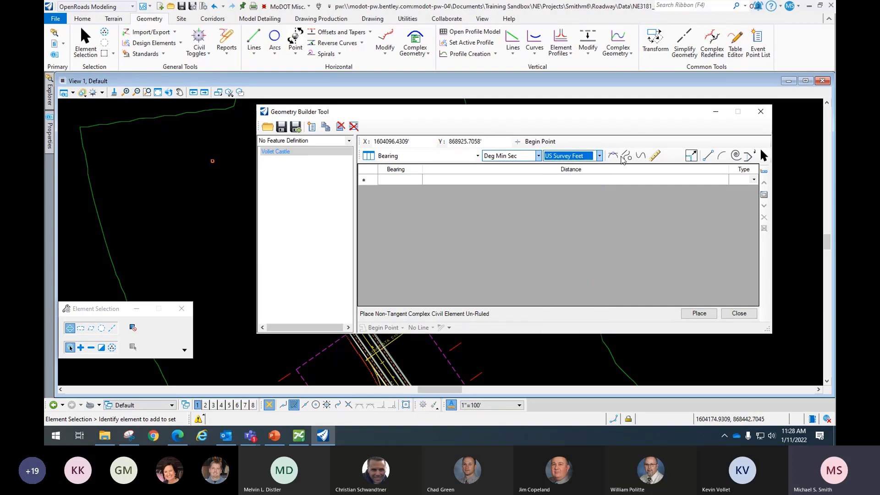
# - Configure the geometry for placement as a non-tangent, ruled complex civil element
pyautogui.click(655, 157)
pyautogui.click(639, 157)
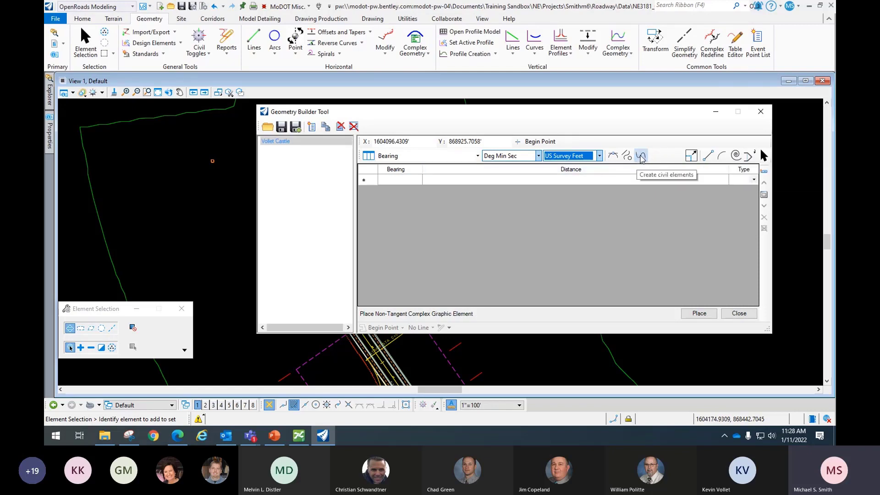
pyautogui.click(641, 158)
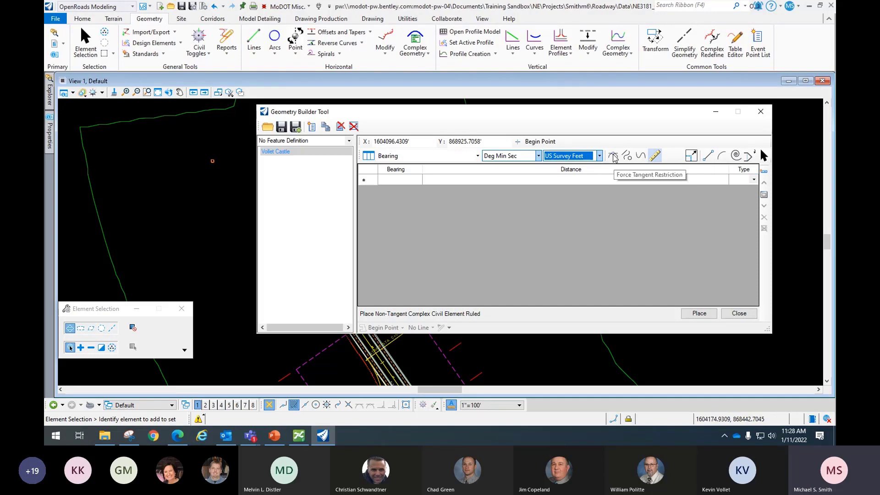
pyautogui.click(613, 156)
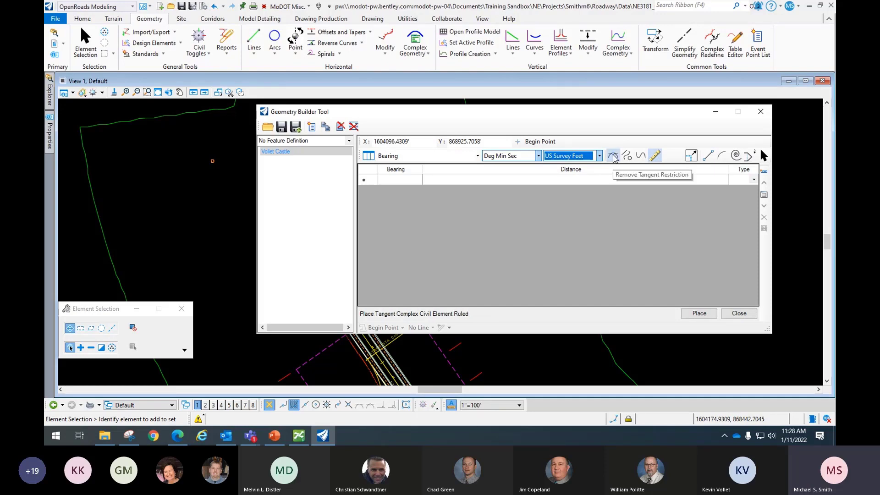
pyautogui.click(613, 156)
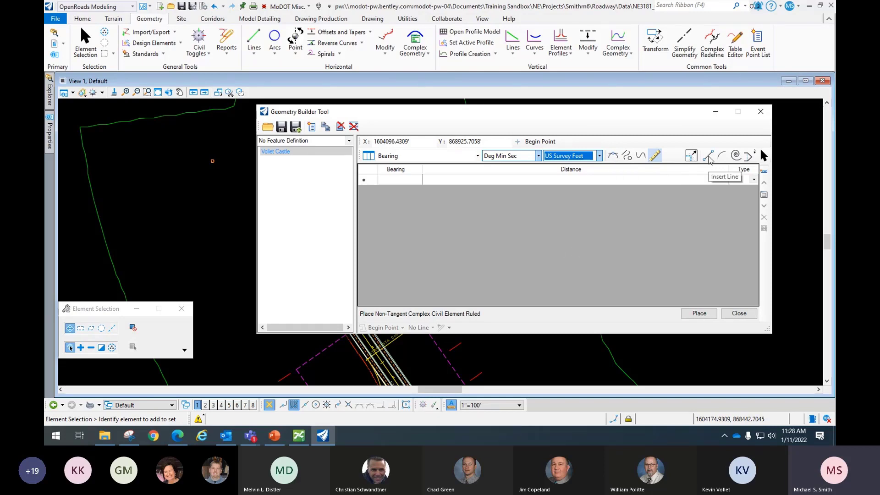
# - Enter the first line with a bearing of N90°00'00"E and a distance of 1000 feet
pyautogui.click(708, 157)
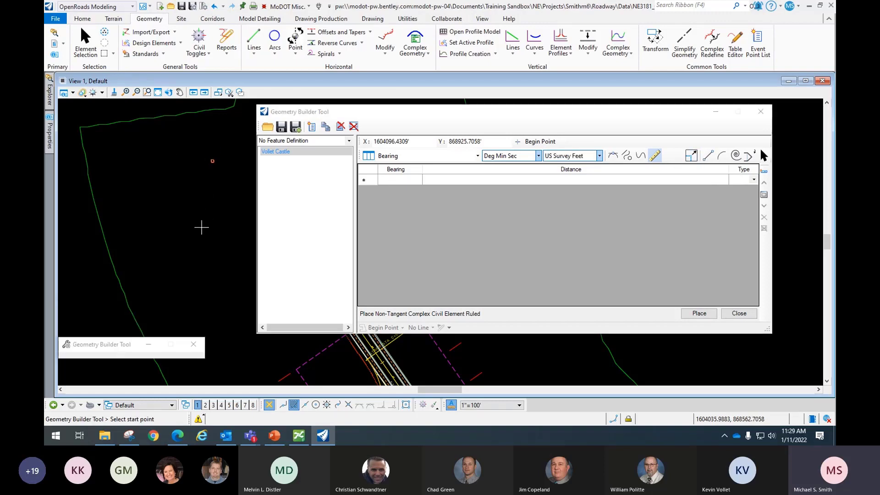
pyautogui.click(408, 180)
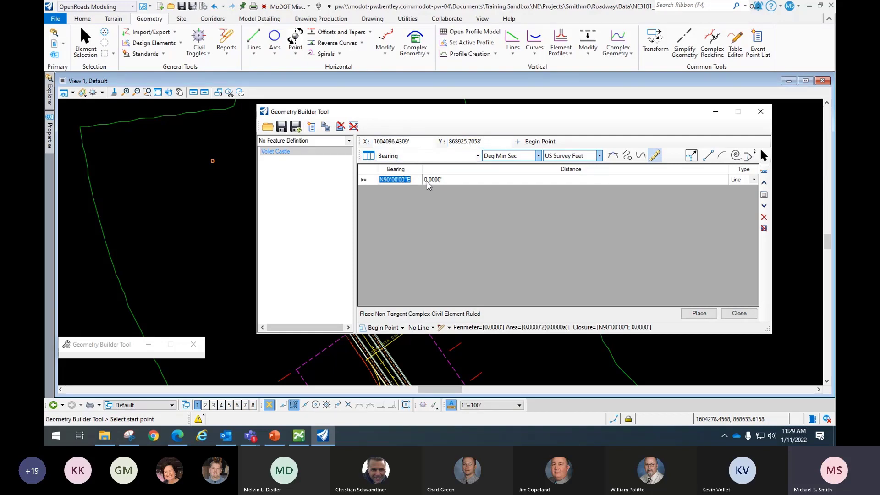
pyautogui.click(444, 179)
pyautogui.write('100')
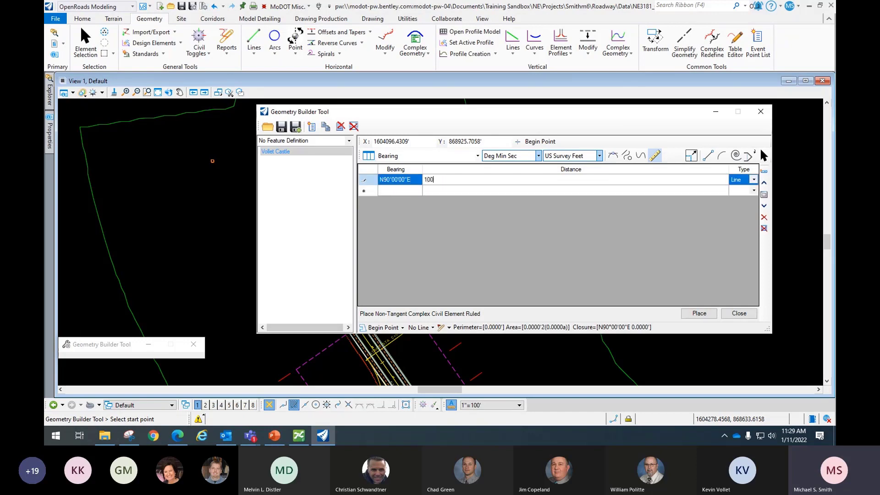
pyautogui.write('0')
pyautogui.press('Return')
pyautogui.moveTo(410, 116); pyautogui.dragTo(575, 134)
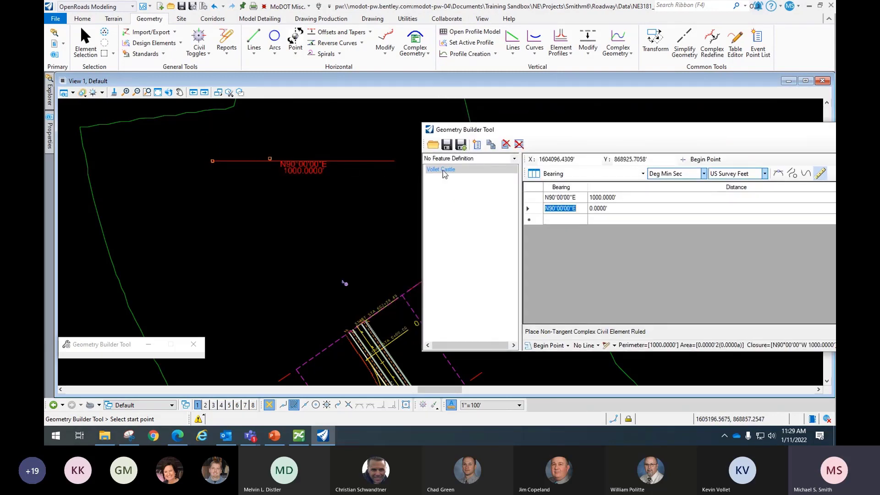
pyautogui.moveTo(578, 135); pyautogui.dragTo(453, 113)
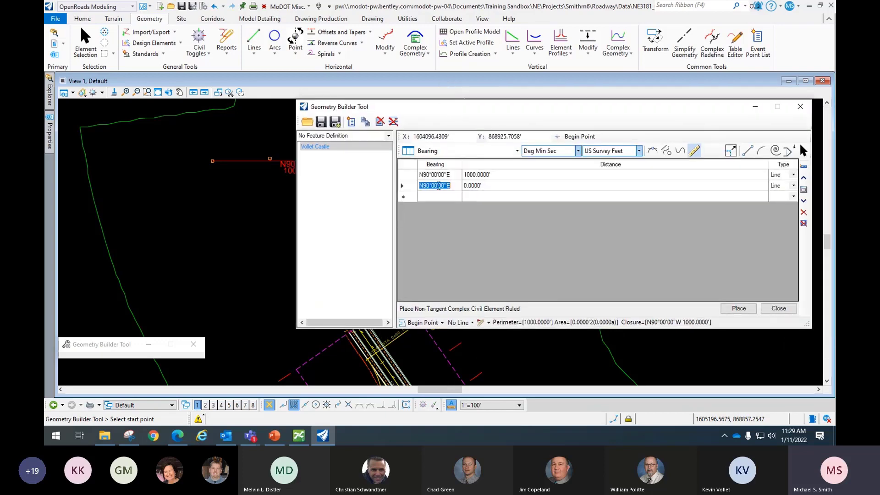
# - Set the second line to a bearing of S45°00'00"E and a distance of 500 feet
pyautogui.click(422, 186)
pyautogui.moveTo(409, 109); pyautogui.dragTo(493, 130)
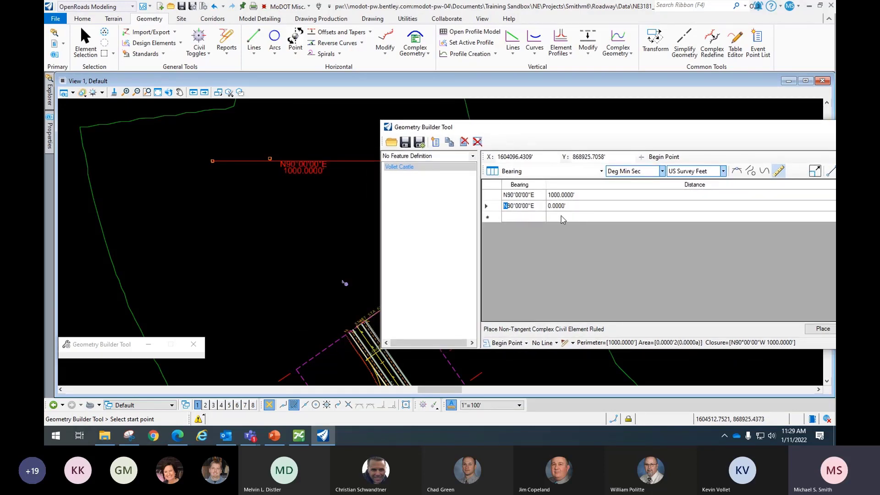
pyautogui.moveTo(641, 132); pyautogui.dragTo(431, 110)
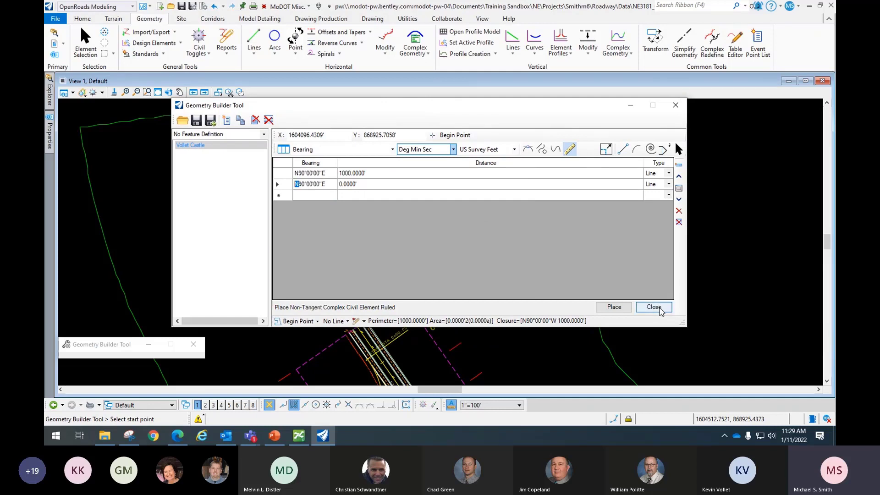
pyautogui.moveTo(541, 108); pyautogui.dragTo(702, 162)
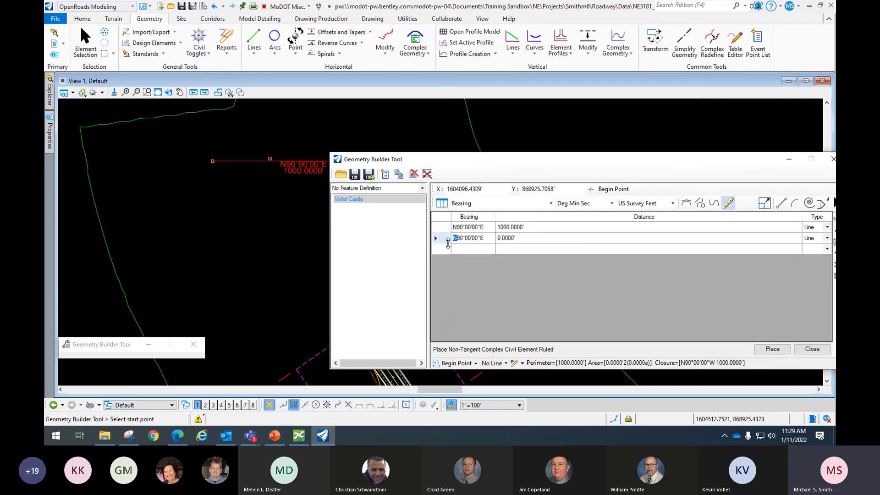
pyautogui.write('S')
pyautogui.doubleClick(460, 238)
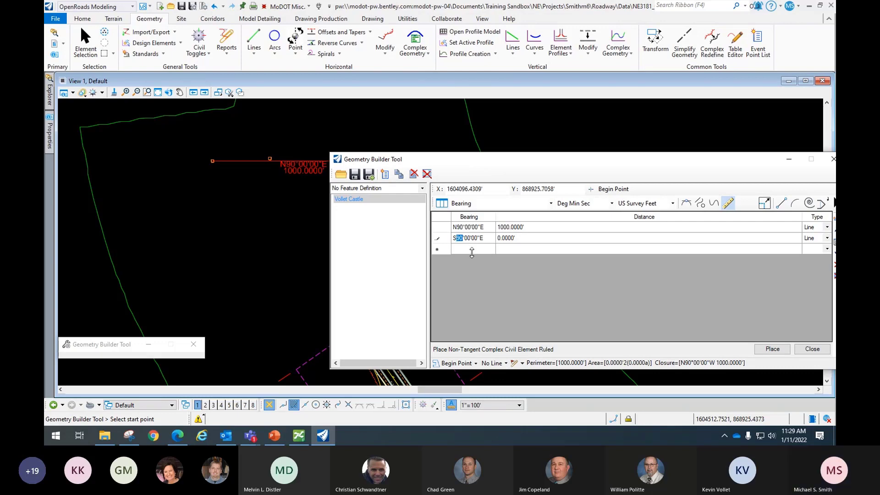
pyautogui.write('45')
pyautogui.click(496, 238)
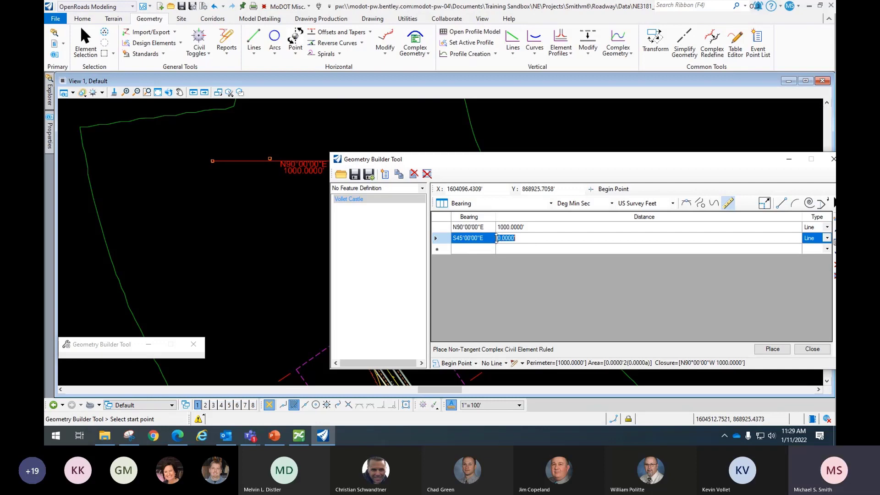
pyautogui.write('5')
pyautogui.press('Tab')
pyautogui.moveTo(531, 159); pyautogui.dragTo(471, 251)
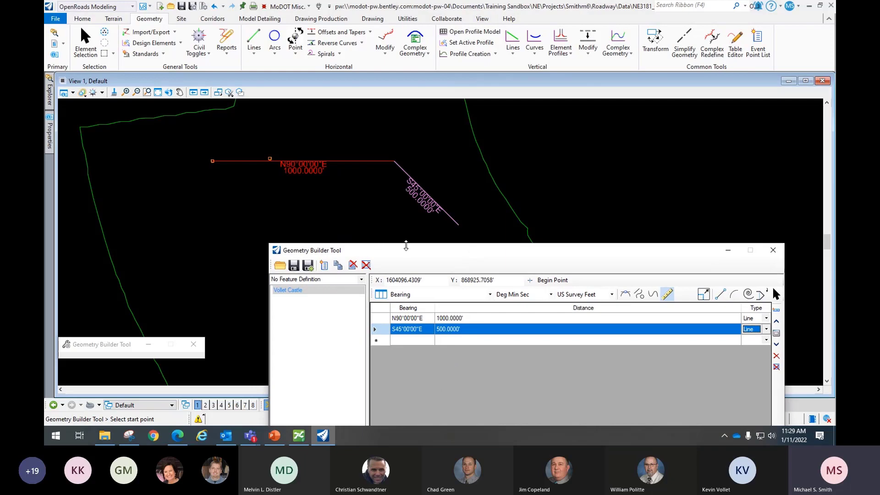
# - Append two new line rows below the S45°00'00"E line in the geometry table
pyautogui.moveTo(456, 257); pyautogui.dragTo(577, 123)
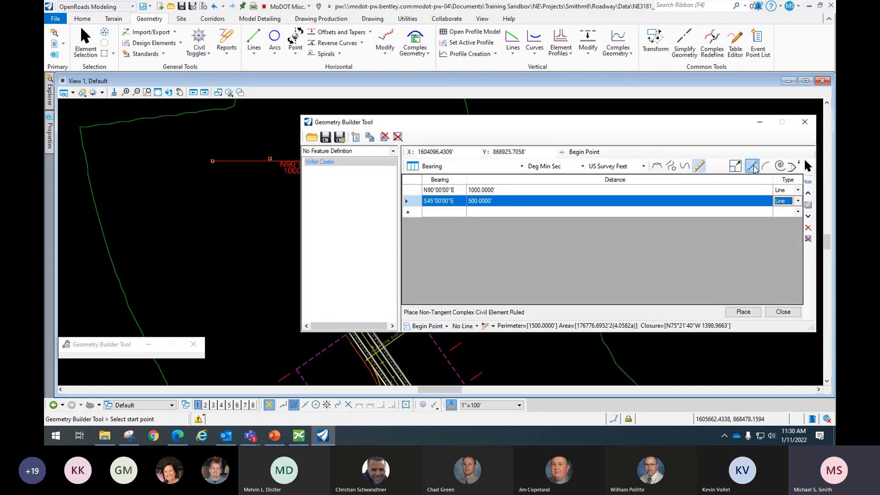
pyautogui.click(441, 211)
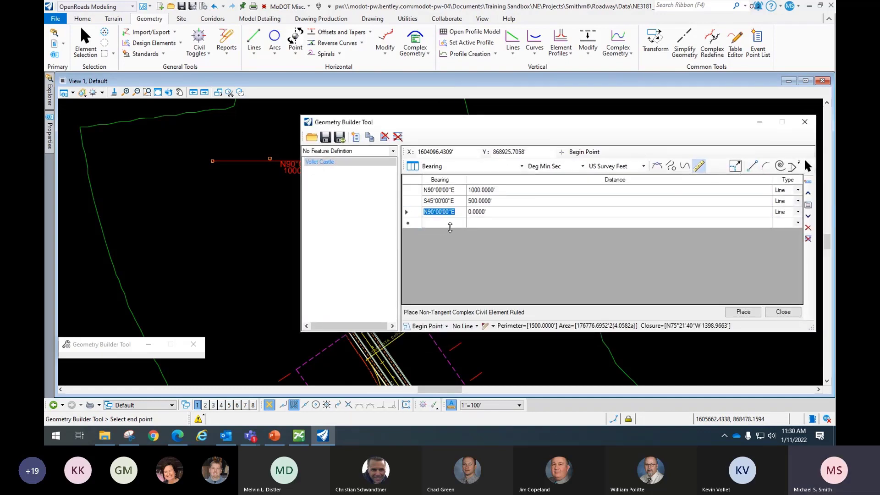
pyautogui.click(442, 224)
pyautogui.moveTo(520, 122); pyautogui.dragTo(705, 131)
pyautogui.click(631, 220)
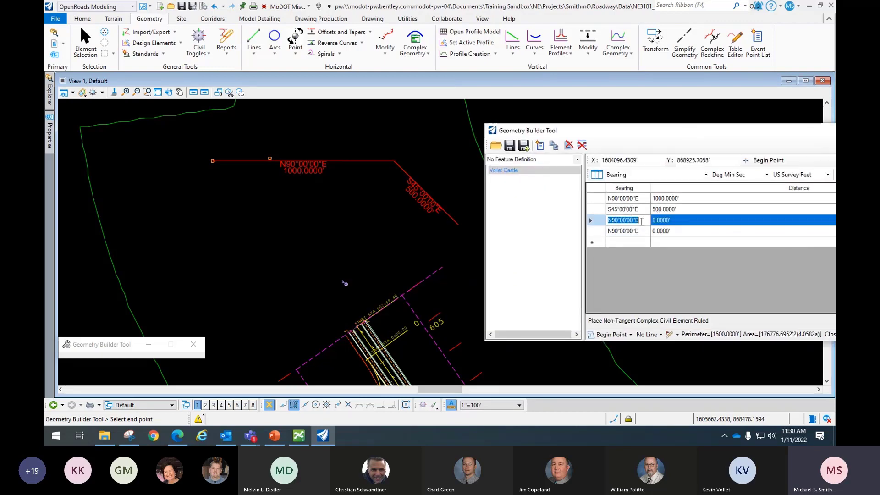
# - Set the third line to a bearing of N90°00'00"W and a distance of 1000 feet
pyautogui.click(611, 220)
pyautogui.moveTo(610, 220); pyautogui.dragTo(527, 240)
pyautogui.write('n')
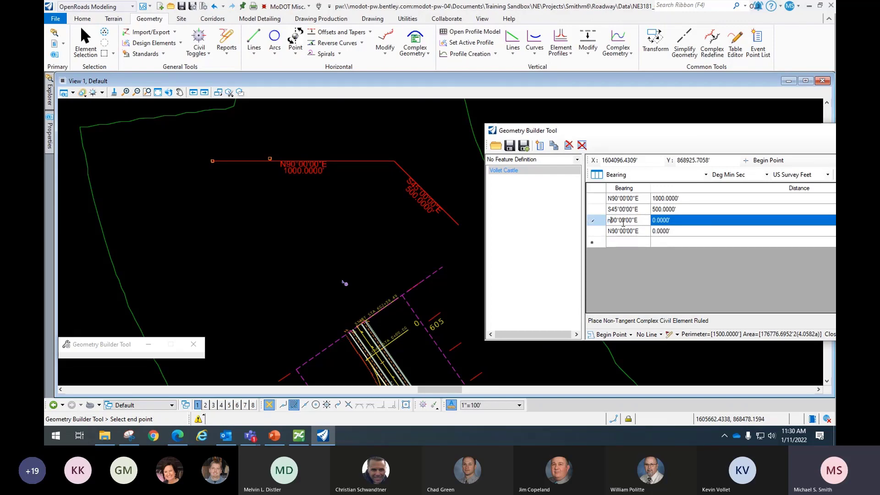
pyautogui.write('w')
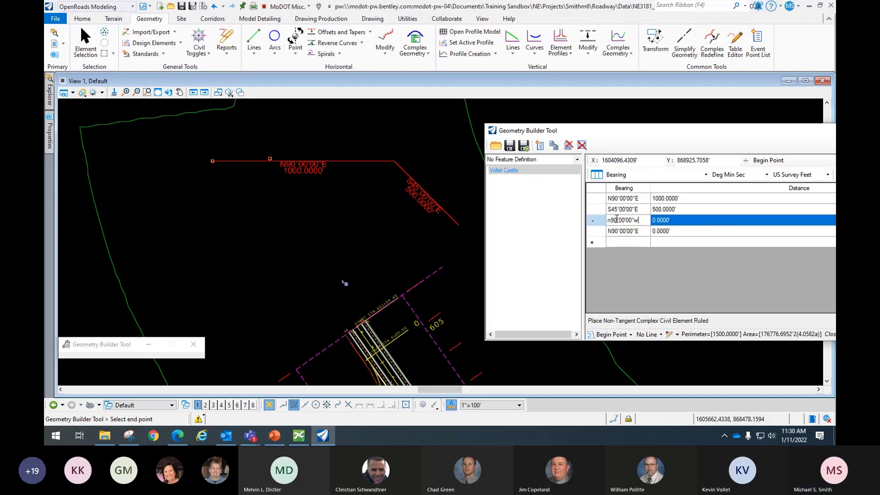
pyautogui.moveTo(615, 220); pyautogui.dragTo(611, 221)
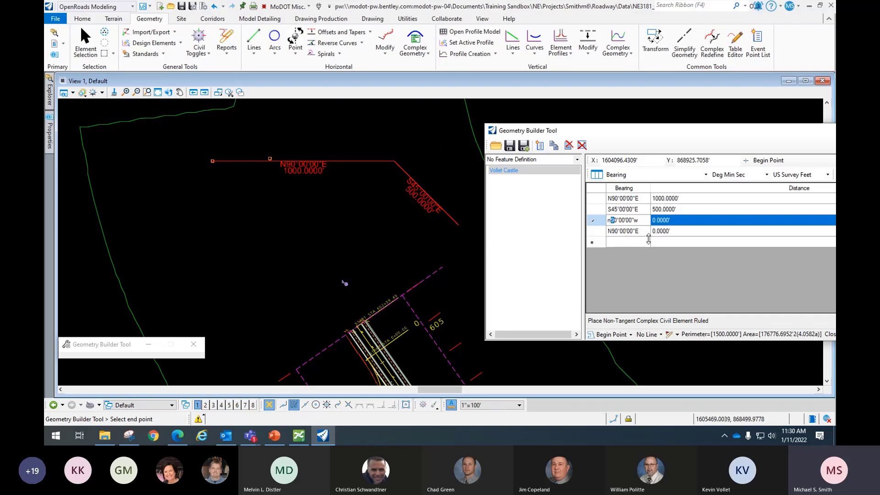
pyautogui.click(663, 221)
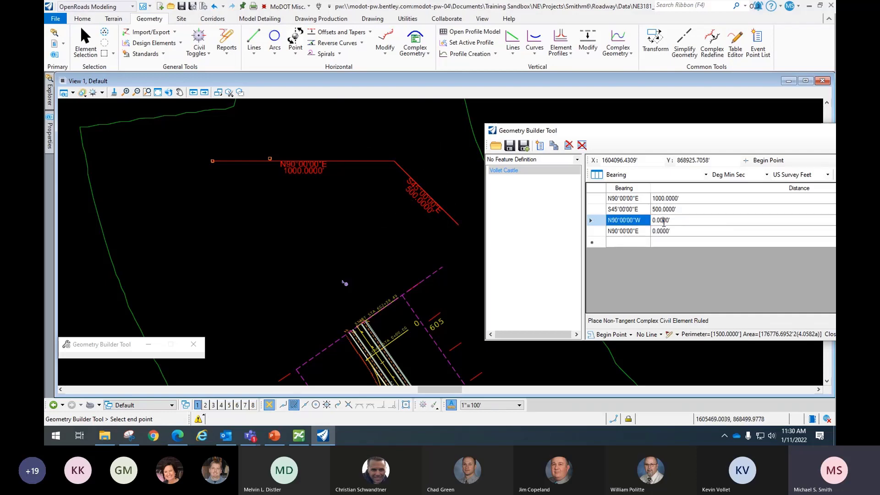
pyautogui.click(664, 221)
pyautogui.write('1000')
pyautogui.press('Return')
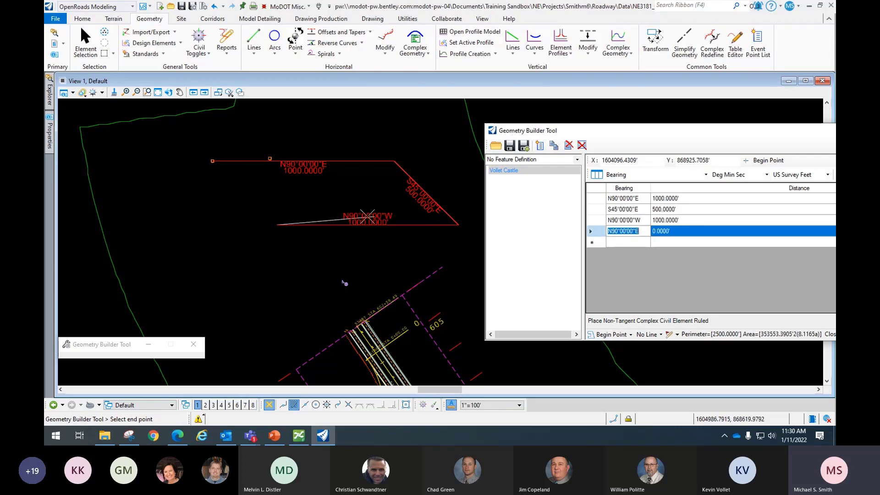
# - Close the shape with a final line snapped back to the start point and place the complex element
pyautogui.click(212, 161)
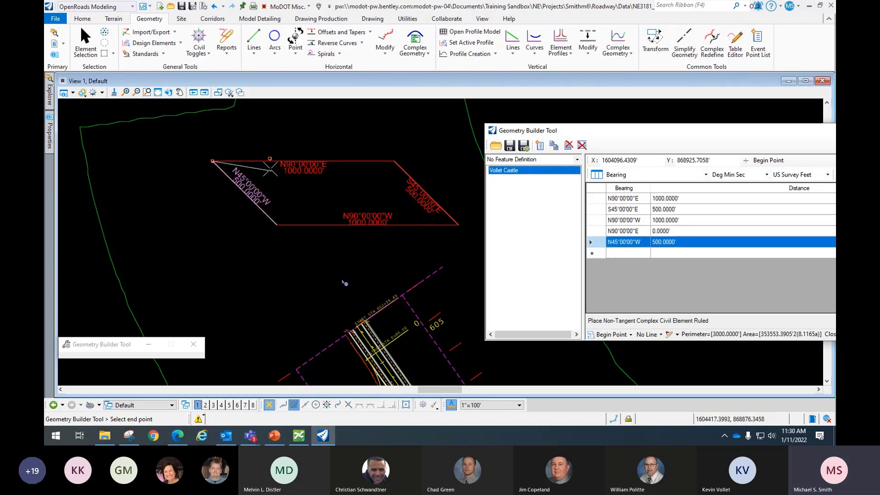
pyautogui.moveTo(678, 129); pyautogui.dragTo(499, 111)
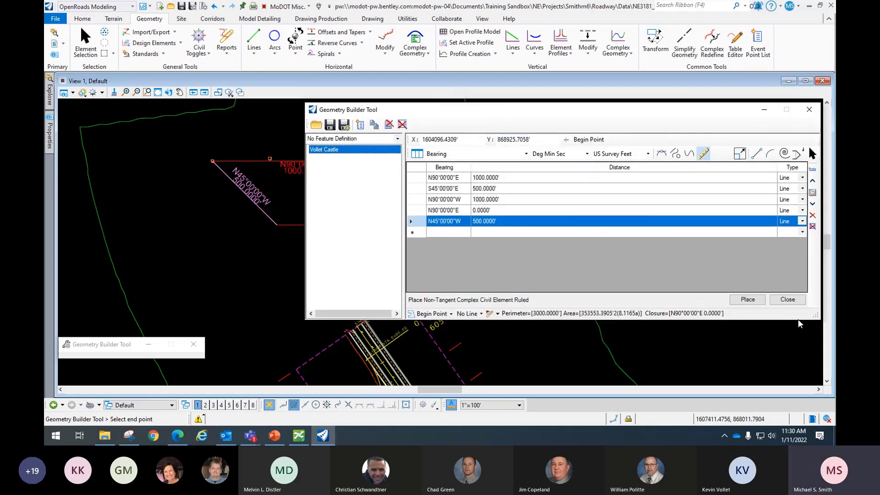
pyautogui.click(749, 300)
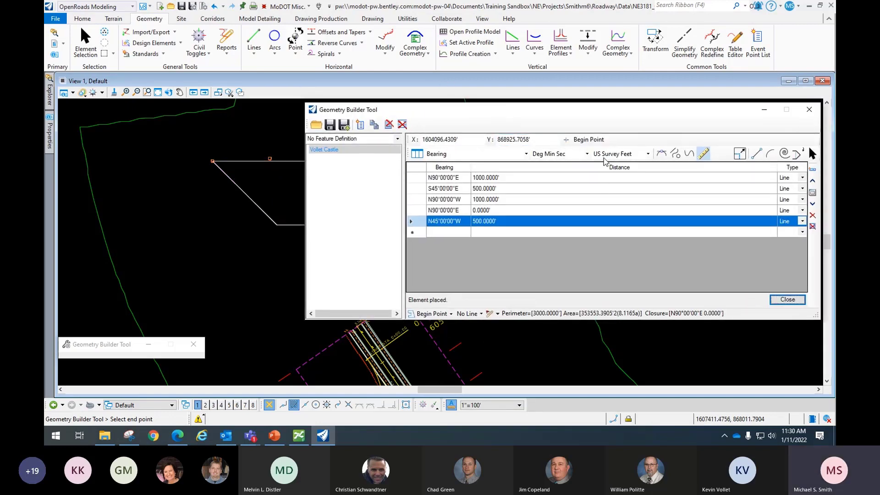
pyautogui.moveTo(549, 115); pyautogui.dragTo(598, 254)
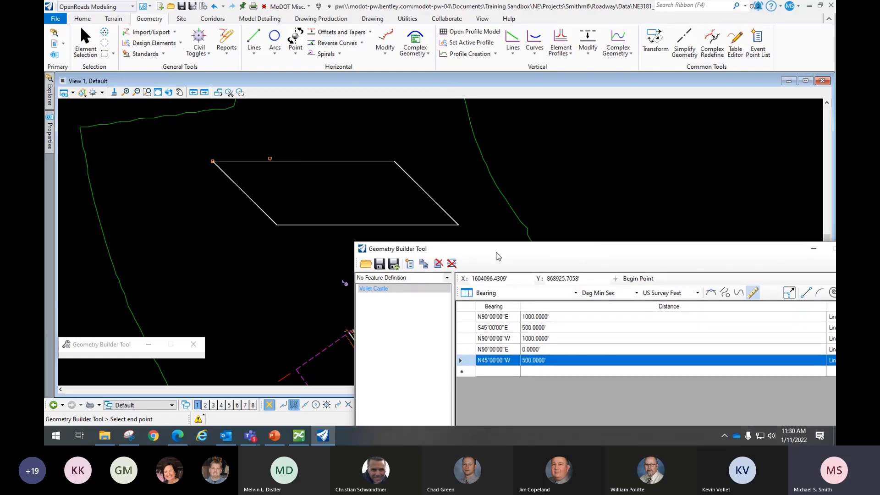
pyautogui.moveTo(499, 254); pyautogui.dragTo(354, 106)
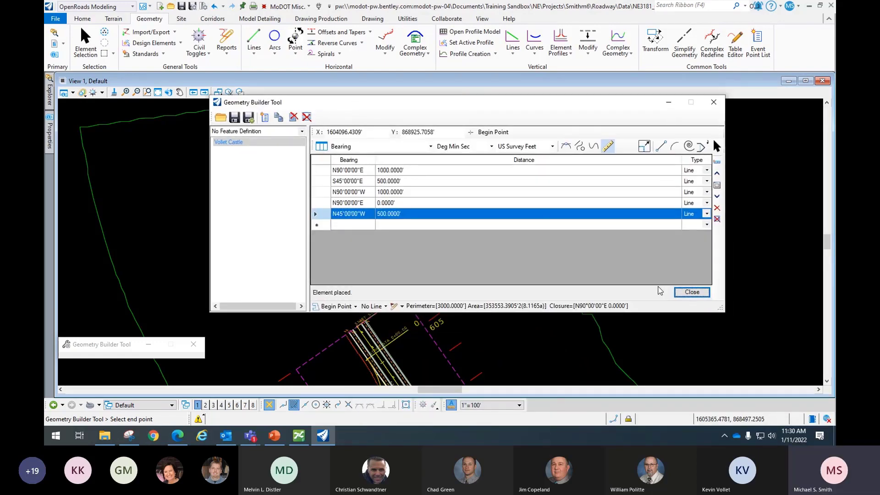
# - Close the Geometry Builder, saving its data without a wizard as an NE3181-prefixed XML document named after the element, and check it in
pyautogui.click(692, 291)
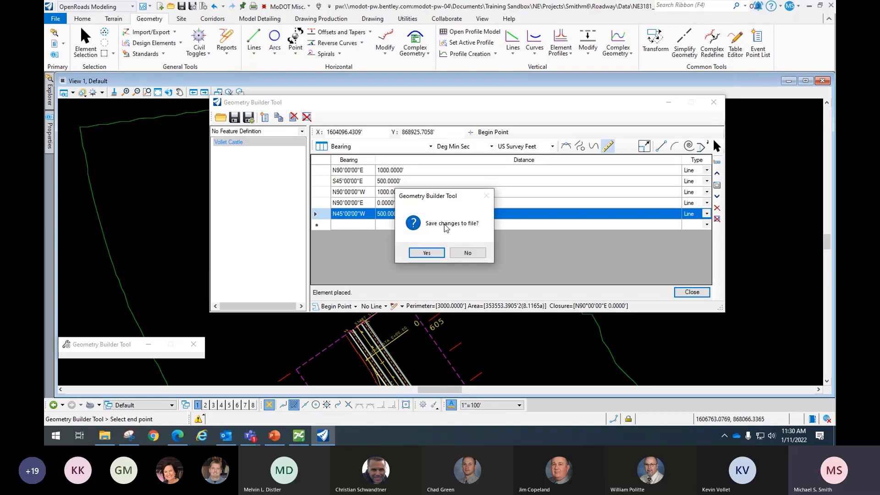
pyautogui.click(425, 253)
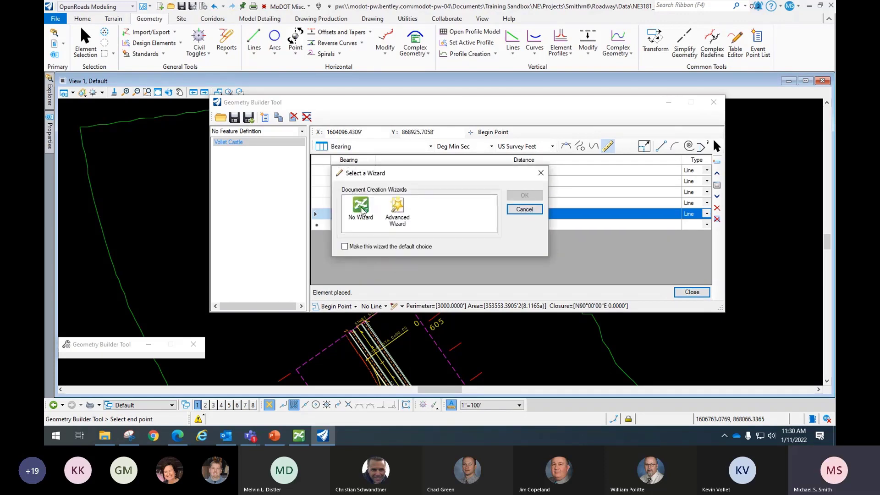
pyautogui.doubleClick(361, 209)
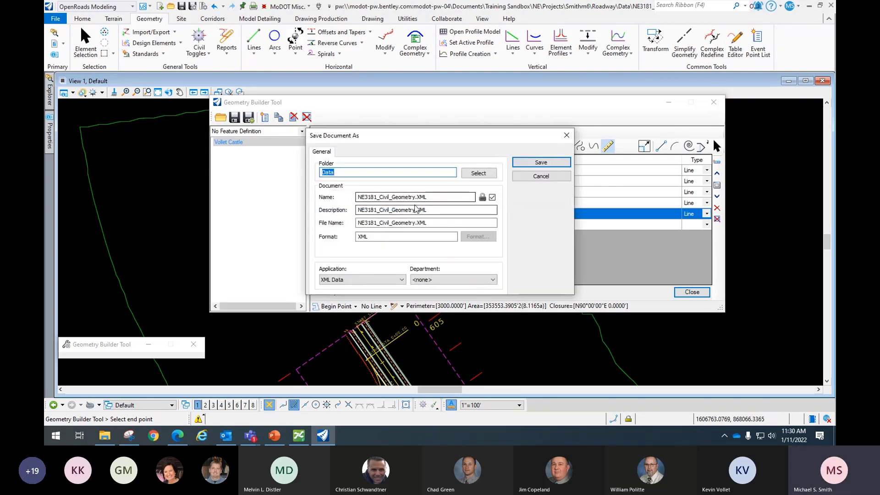
pyautogui.click(377, 198)
pyautogui.moveTo(379, 198); pyautogui.dragTo(416, 198)
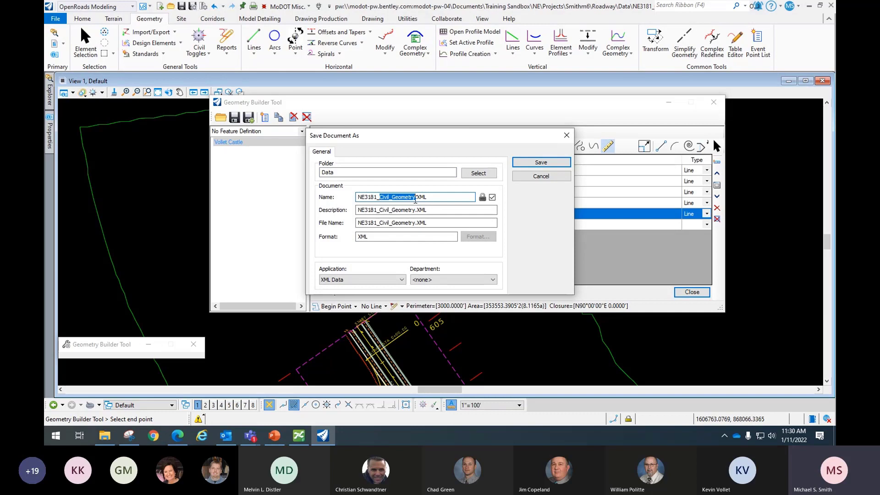
pyautogui.write('Vollet')
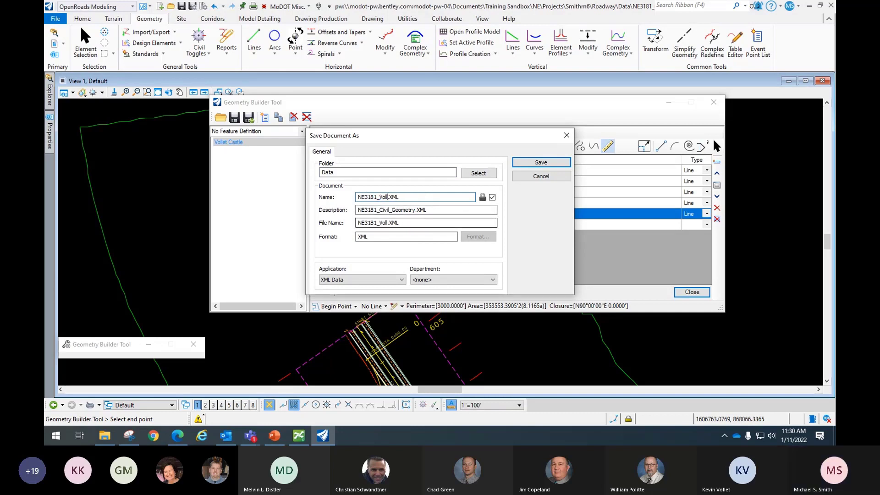
pyautogui.write('_Castle')
pyautogui.press('Return')
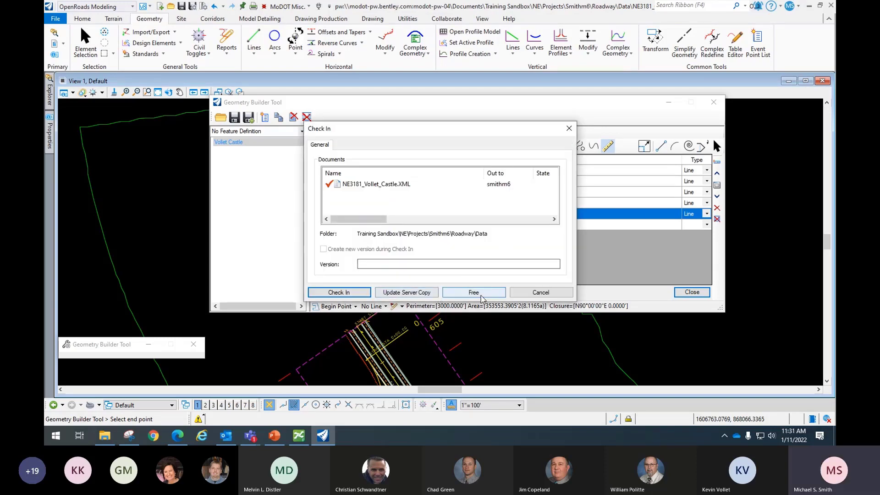
pyautogui.click(346, 293)
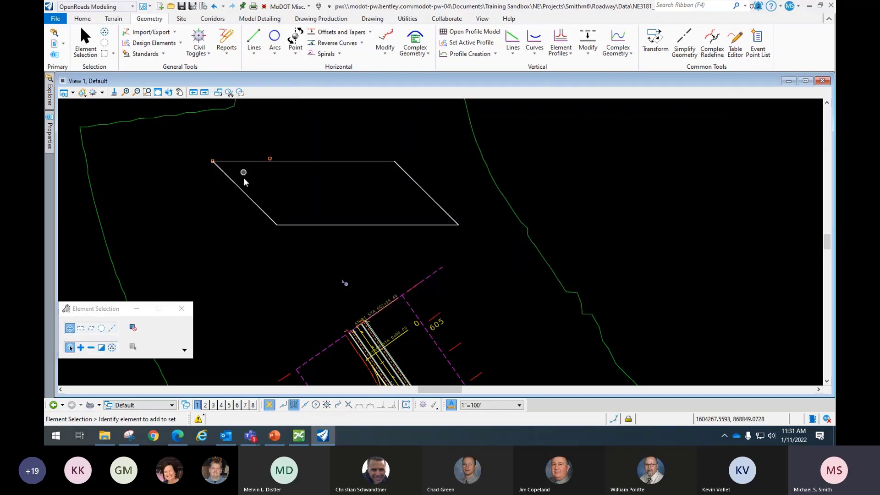
# - Select the placed complex element to inspect the bearing and distance of each side, and clear the selection
pyautogui.click(412, 178)
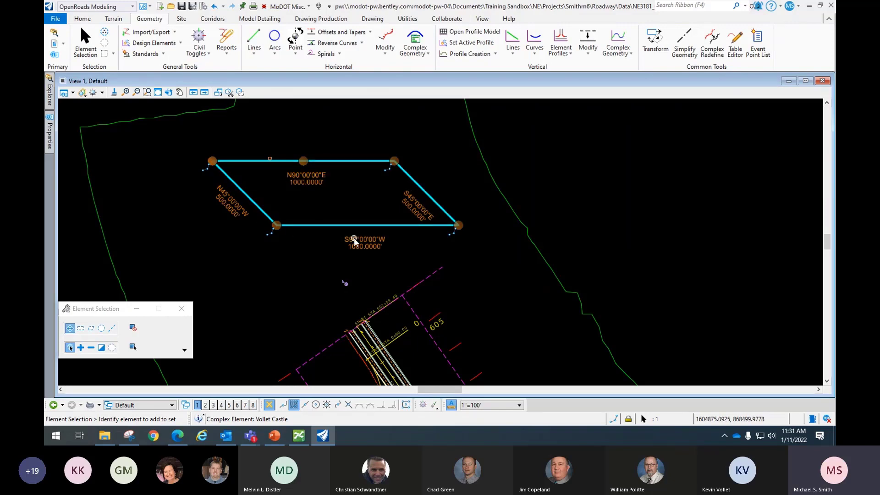
pyautogui.click(473, 258)
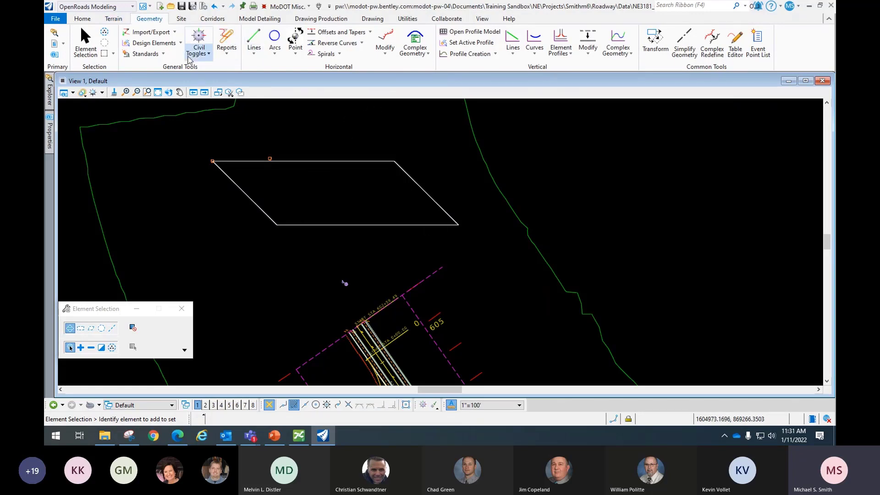
# - Examine the available line and complex geometry commands and the Complex Element By PI radius and transition settings, leaving without placing anything
pyautogui.click(386, 54)
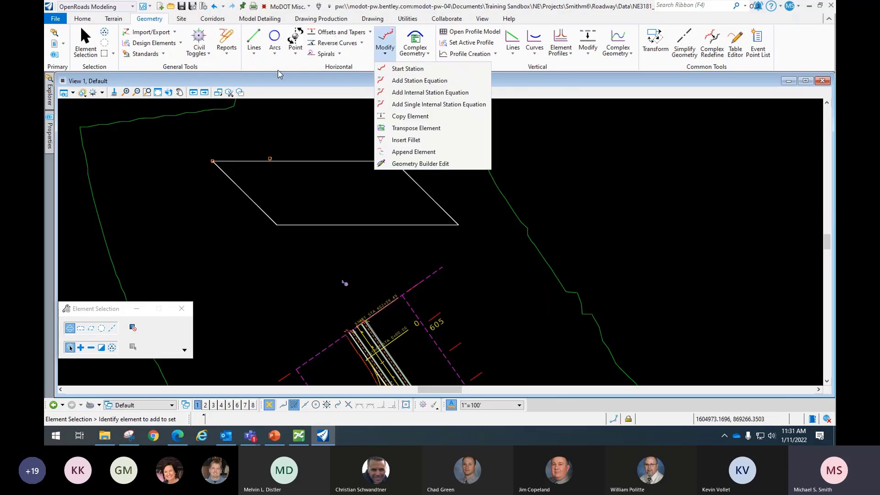
pyautogui.click(249, 54)
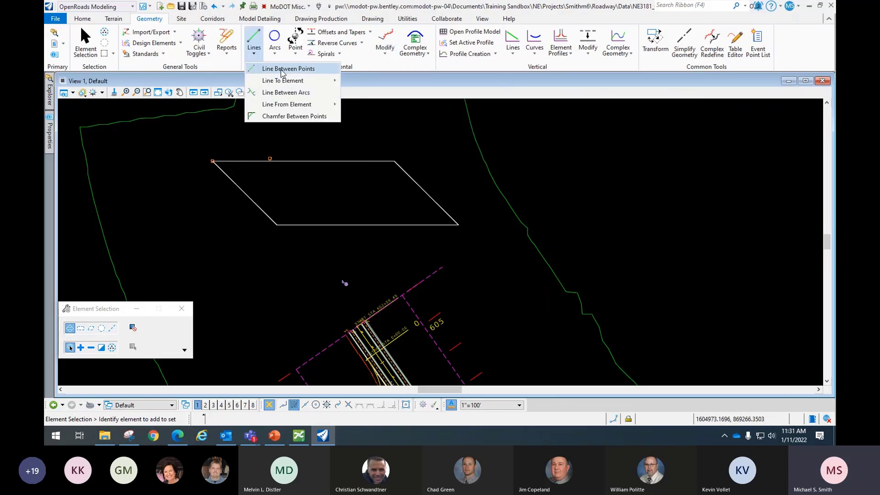
pyautogui.click(426, 52)
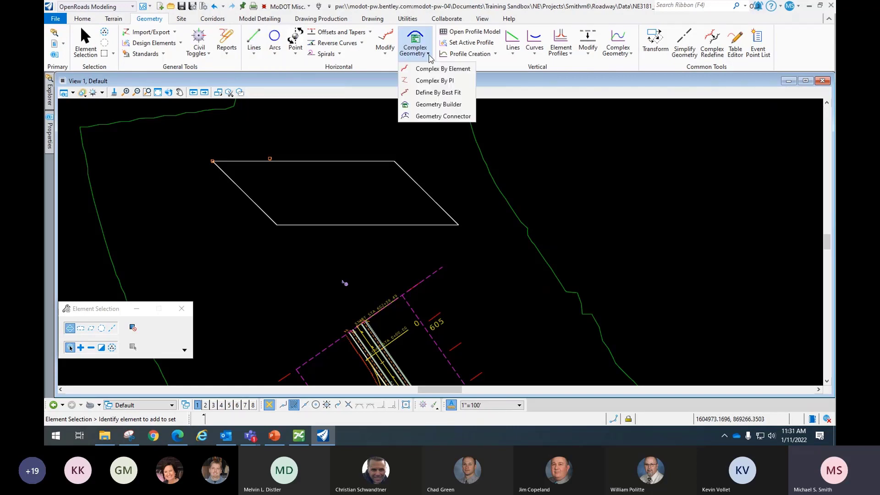
pyautogui.click(447, 83)
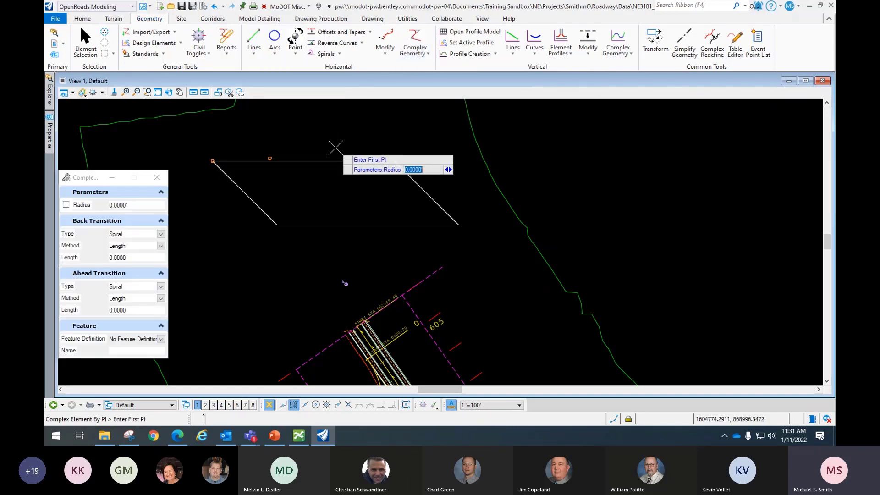
pyautogui.moveTo(111, 177); pyautogui.dragTo(657, 116)
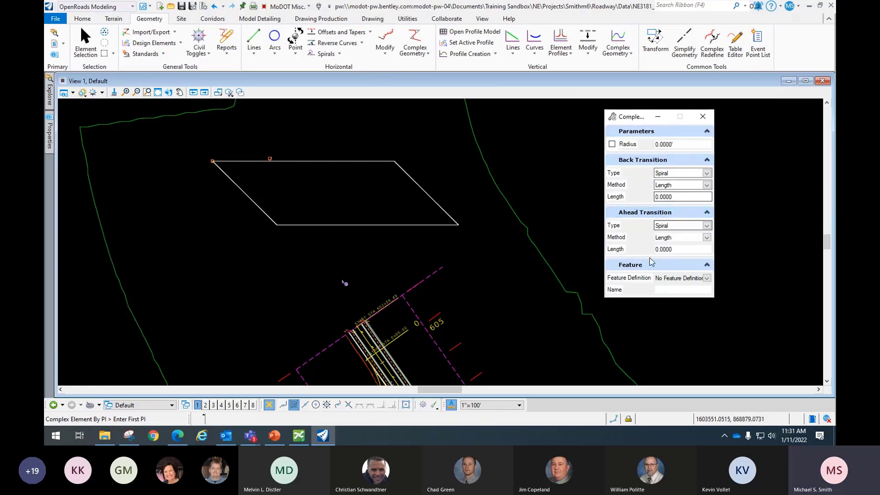
pyautogui.moveTo(639, 119)
pyautogui.mouseDown()
pyautogui.moveTo(651, 142)
pyautogui.moveTo(647, 120)
pyautogui.mouseUp()
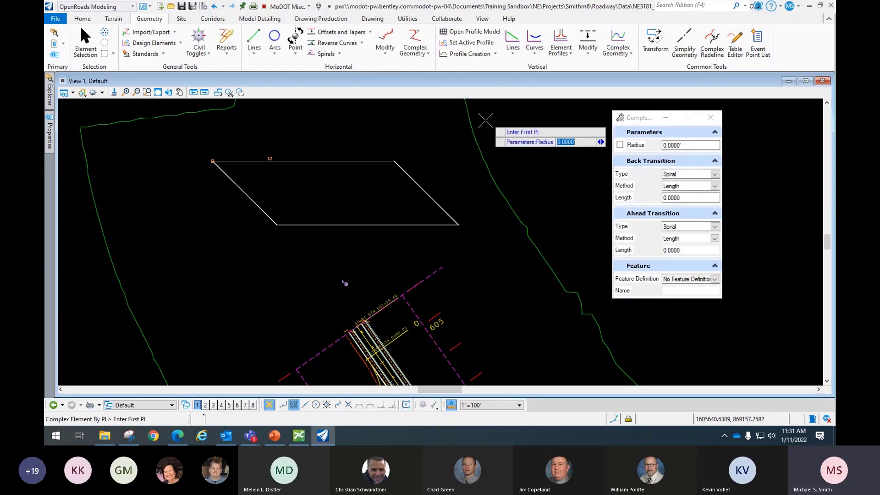
pyautogui.rightClick(404, 132)
# - Start Transform Elements without hiding its warning for the session, examine its settings, and close it without transforming anything
pyautogui.click(656, 42)
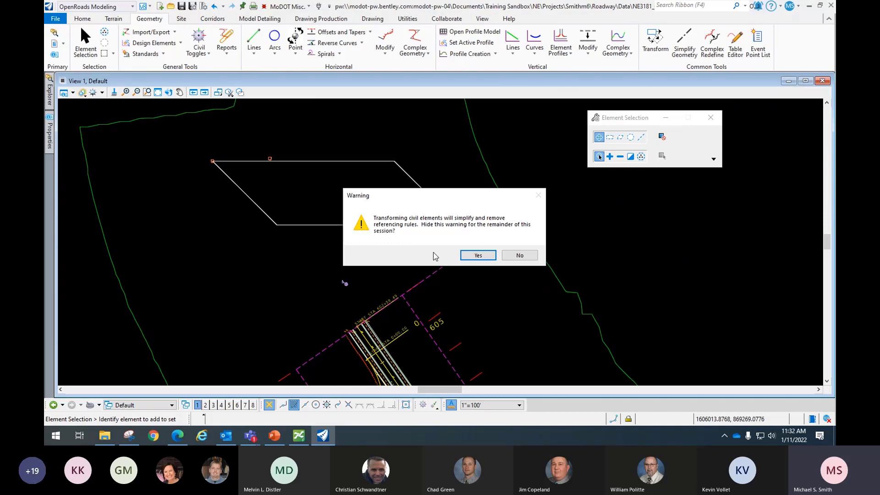
pyautogui.click(519, 256)
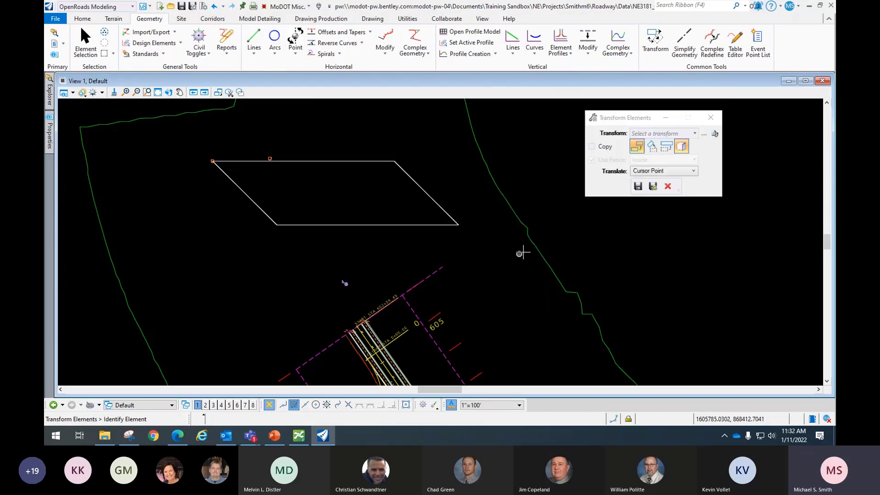
pyautogui.moveTo(643, 118); pyautogui.dragTo(600, 112)
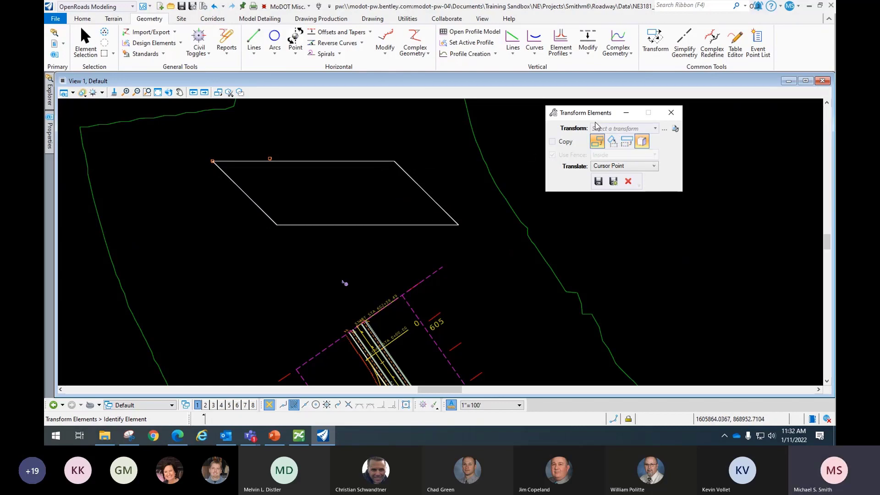
pyautogui.moveTo(596, 115); pyautogui.dragTo(607, 159)
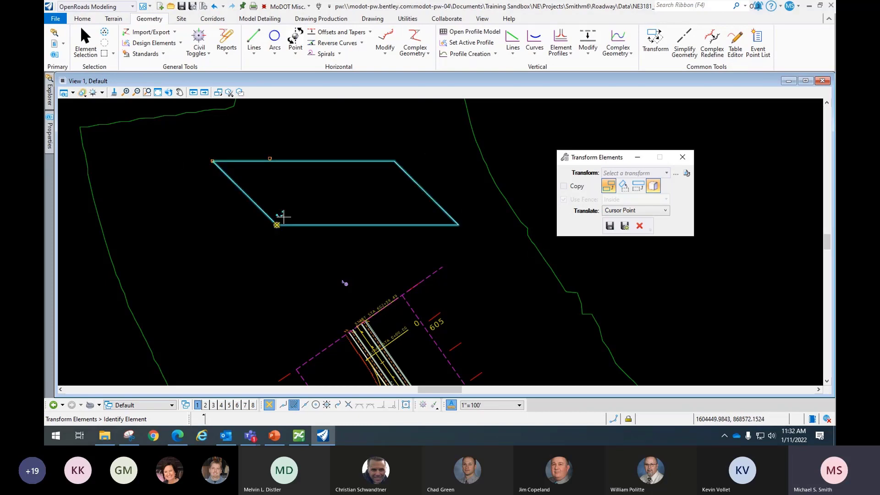
pyautogui.moveTo(608, 163); pyautogui.dragTo(634, 133)
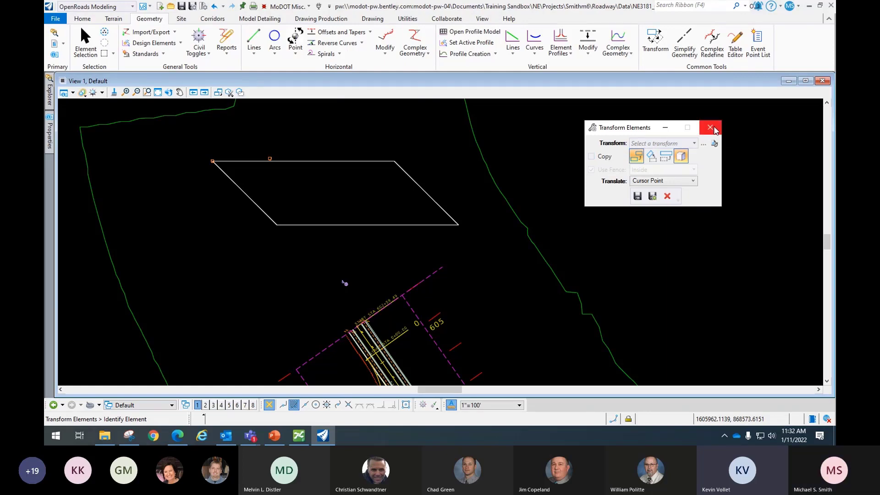
pyautogui.click(712, 129)
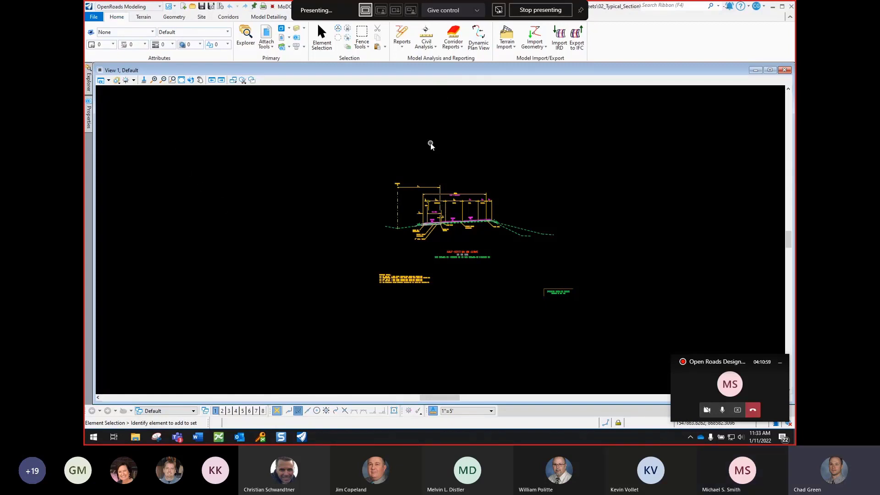
pyautogui.scroll(-2, 316, 220)
pyautogui.scroll(-1, 316, 220)
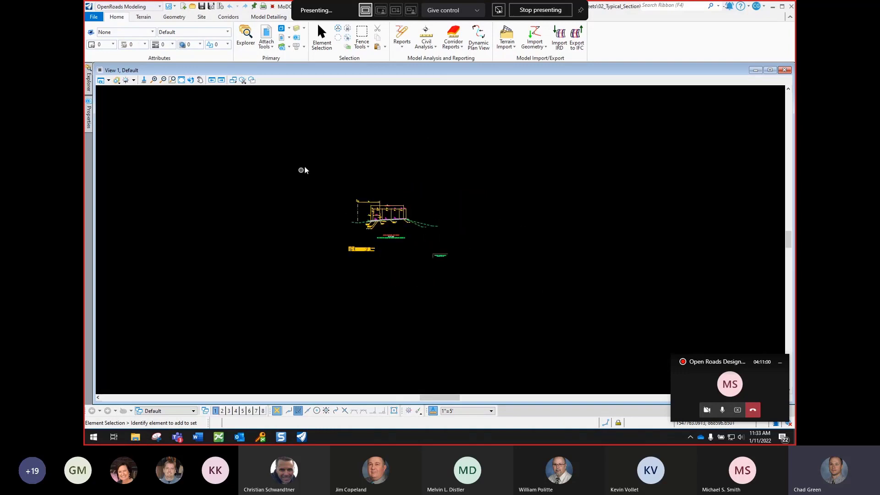
# - Close the CADD Services web page and return to the typical section drawing
pyautogui.scroll(-1, 300, 172)
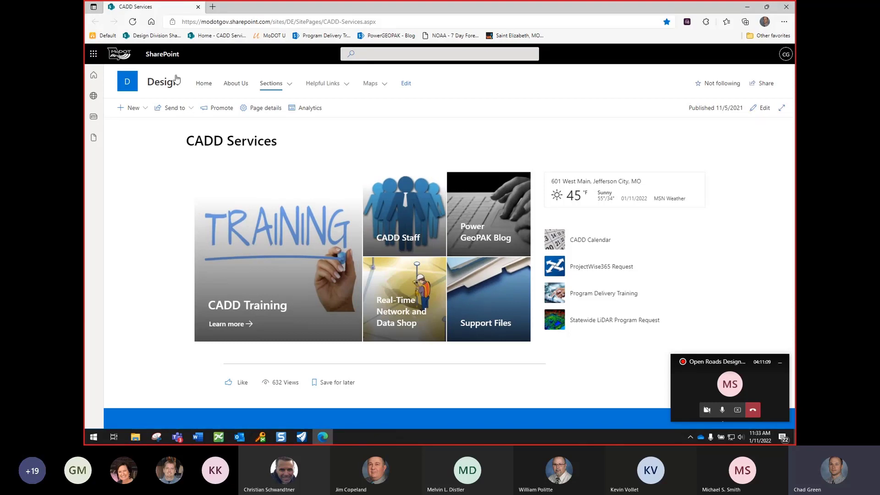
pyautogui.click(786, 8)
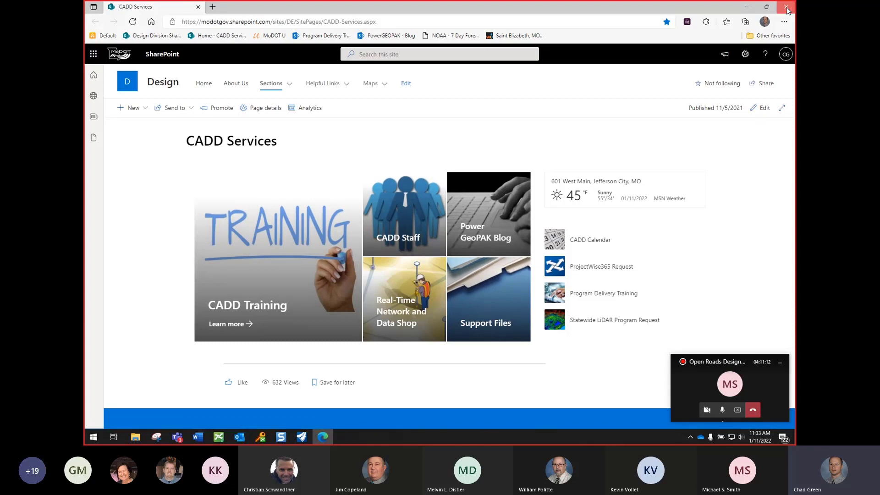
pyautogui.scroll(4, 349, 210)
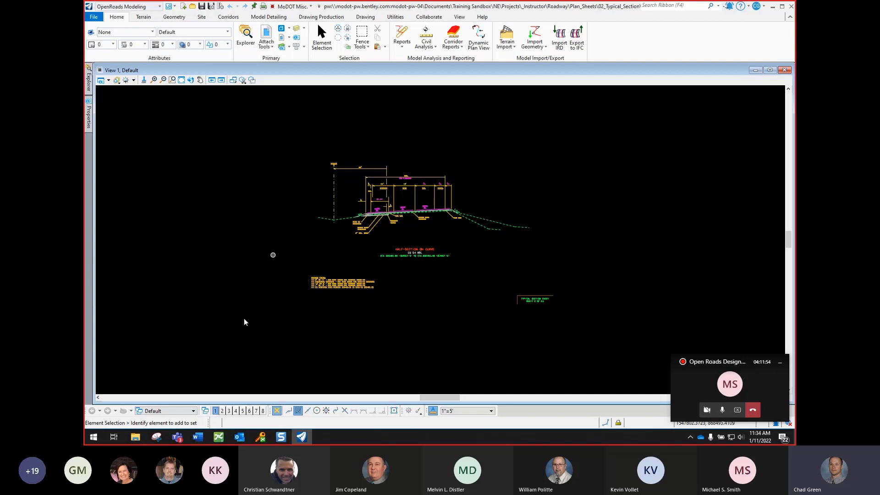
# - Switch to File Explorer and locate the DTY file in the signed-in user's profile folder under C:\Users, selecting it
pyautogui.click(139, 439)
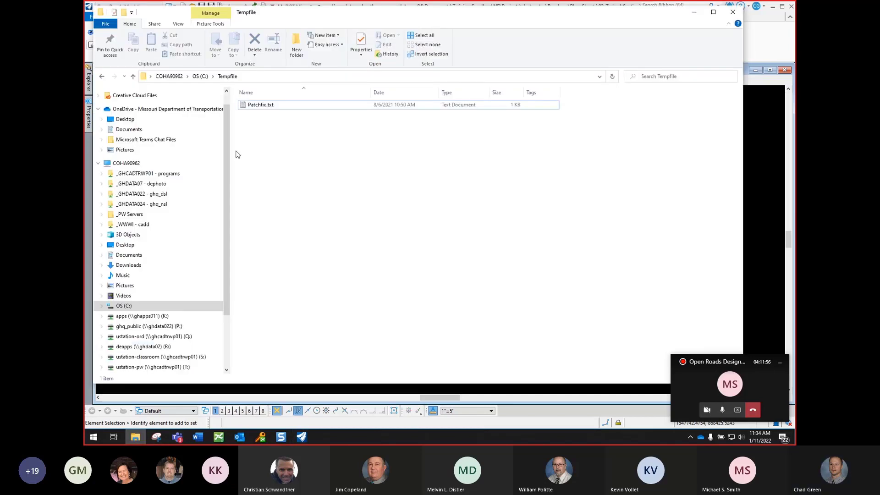
pyautogui.click(132, 308)
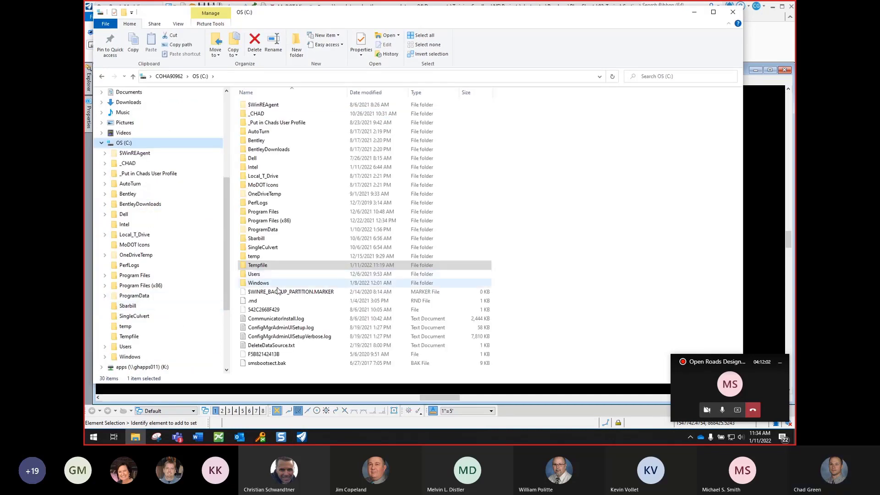
pyautogui.doubleClick(255, 275)
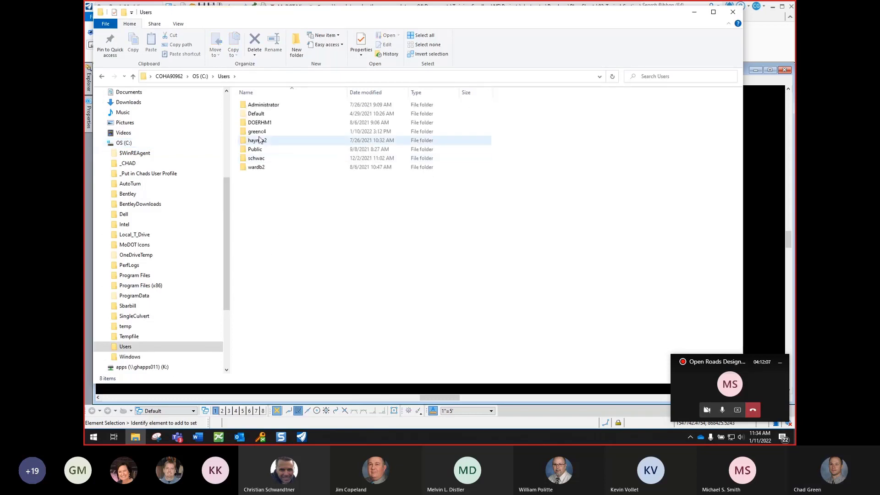
pyautogui.doubleClick(258, 131)
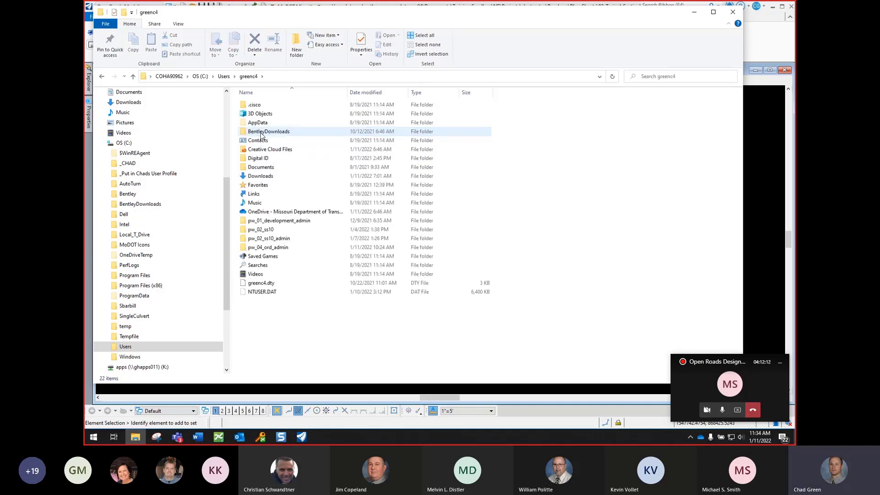
pyautogui.click(272, 286)
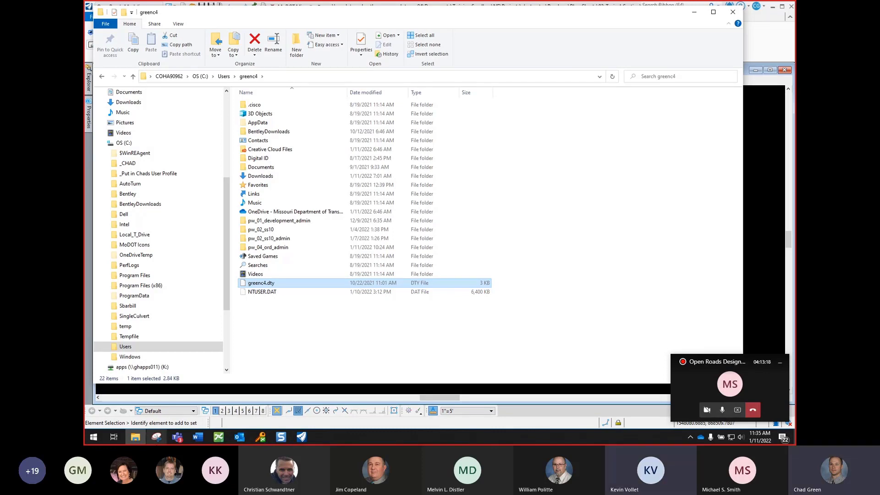
# - Switch to Microsoft Teams and send "did that work for explaining what needs to be done" in the chat about the file missing on a new computer
pyautogui.moveTo(177, 437)
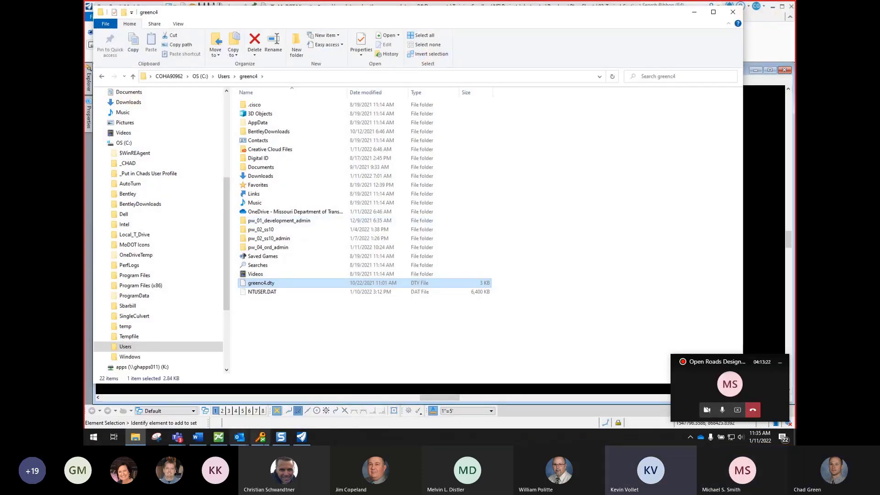
pyautogui.moveTo(278, 438)
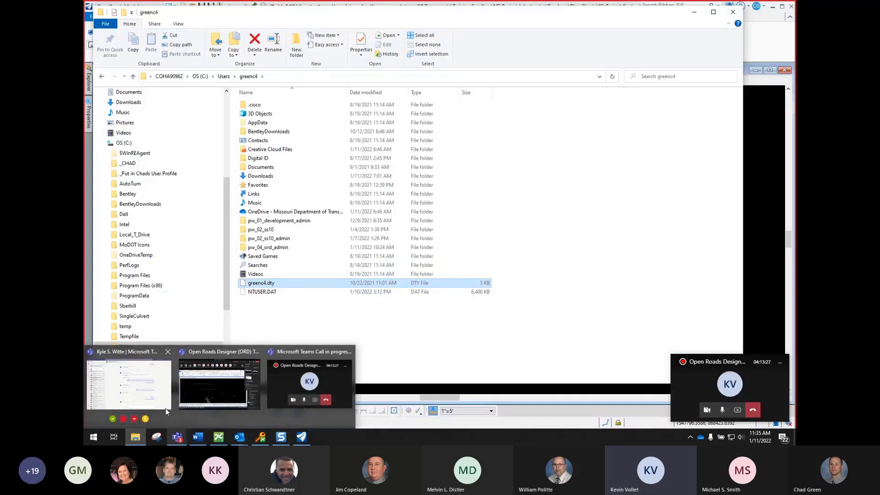
pyautogui.click(133, 358)
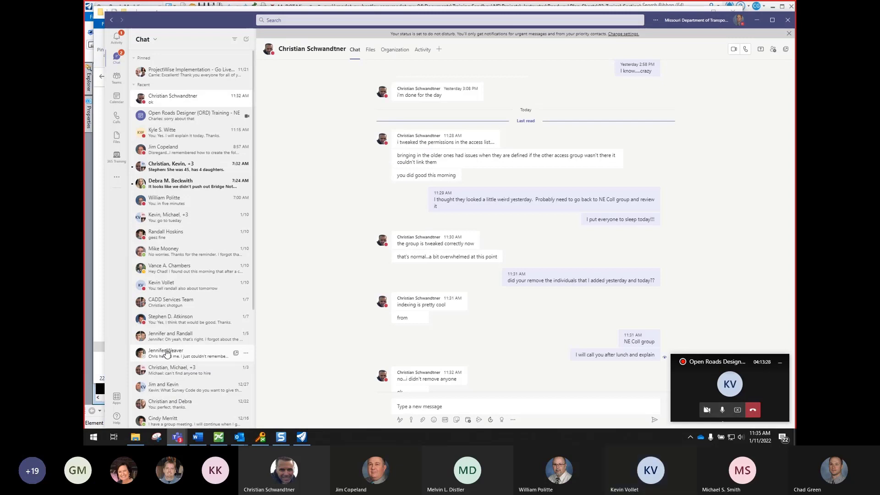
pyautogui.scroll(-1, 483, 323)
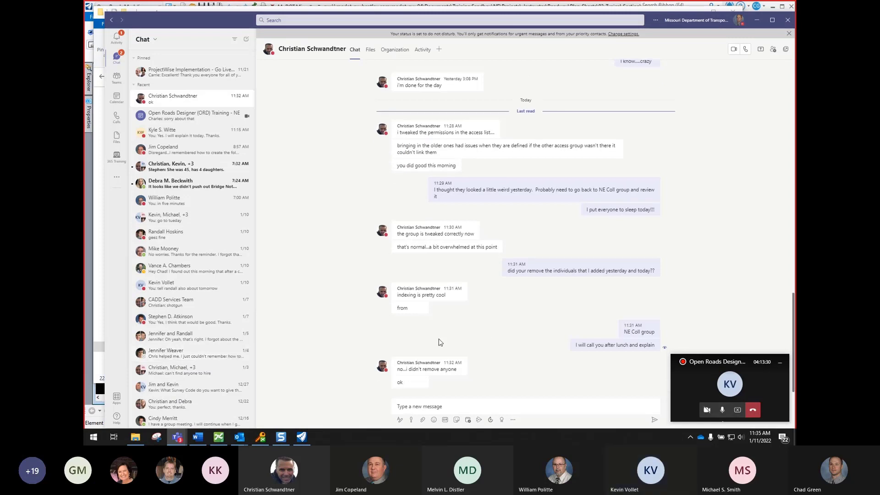
pyautogui.click(185, 133)
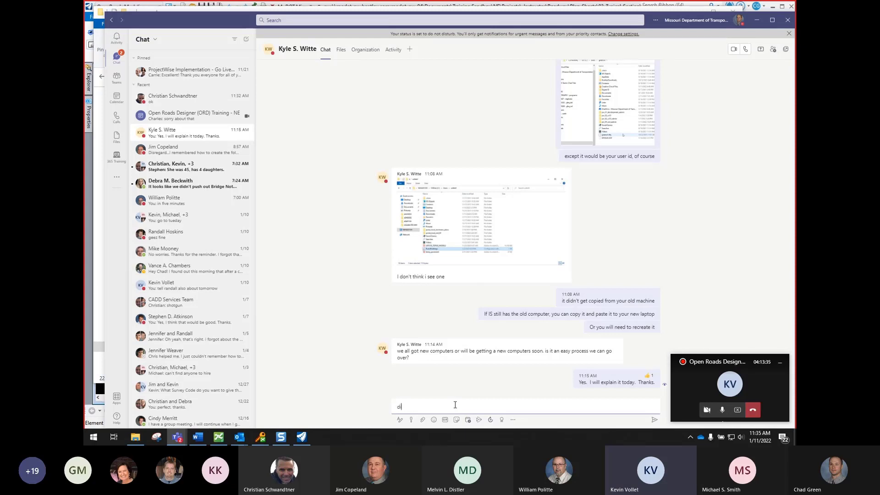
pyautogui.click(456, 404)
pyautogui.write('did that work for explaining what needs to g')
pyautogui.press('BackSpace')
pyautogui.write('be done')
pyautogui.press('Return')
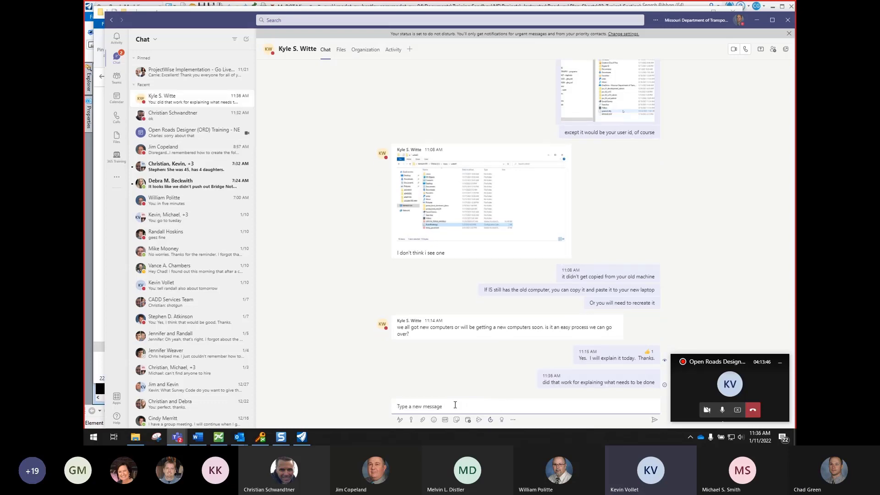